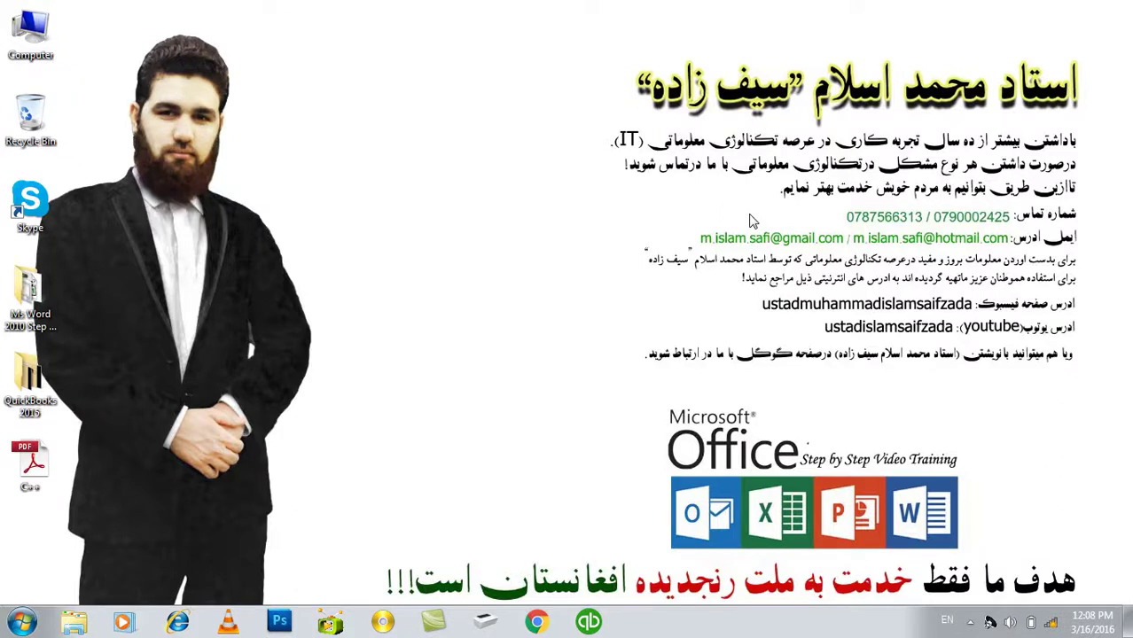
- Launch Microsoft Word with the winword run command
key("super+r")
type("winword")
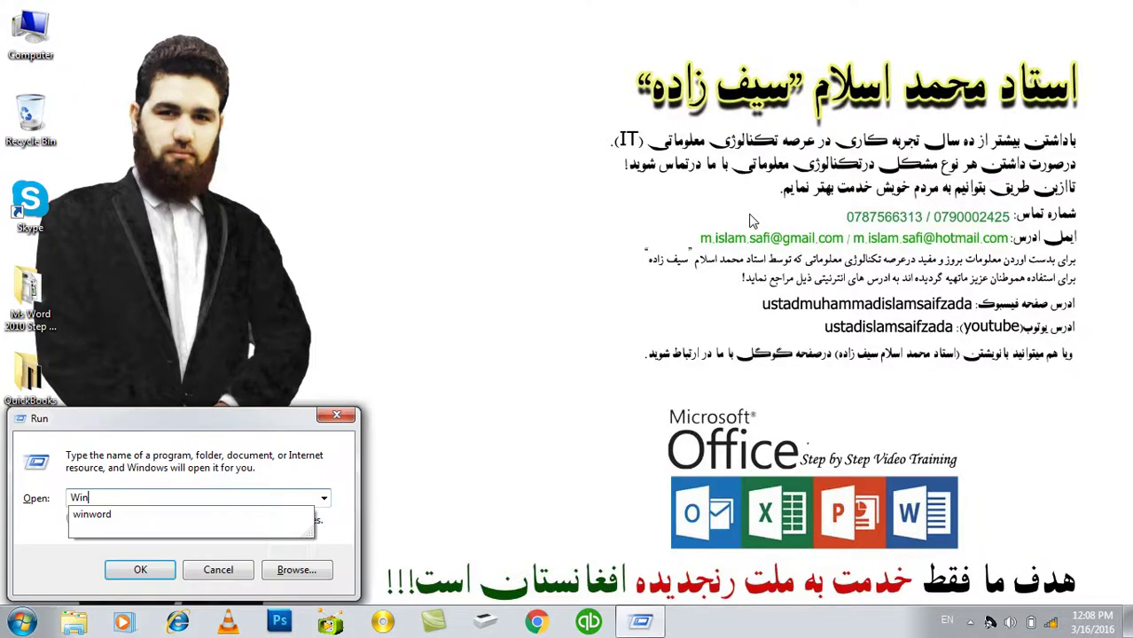
key("Return")
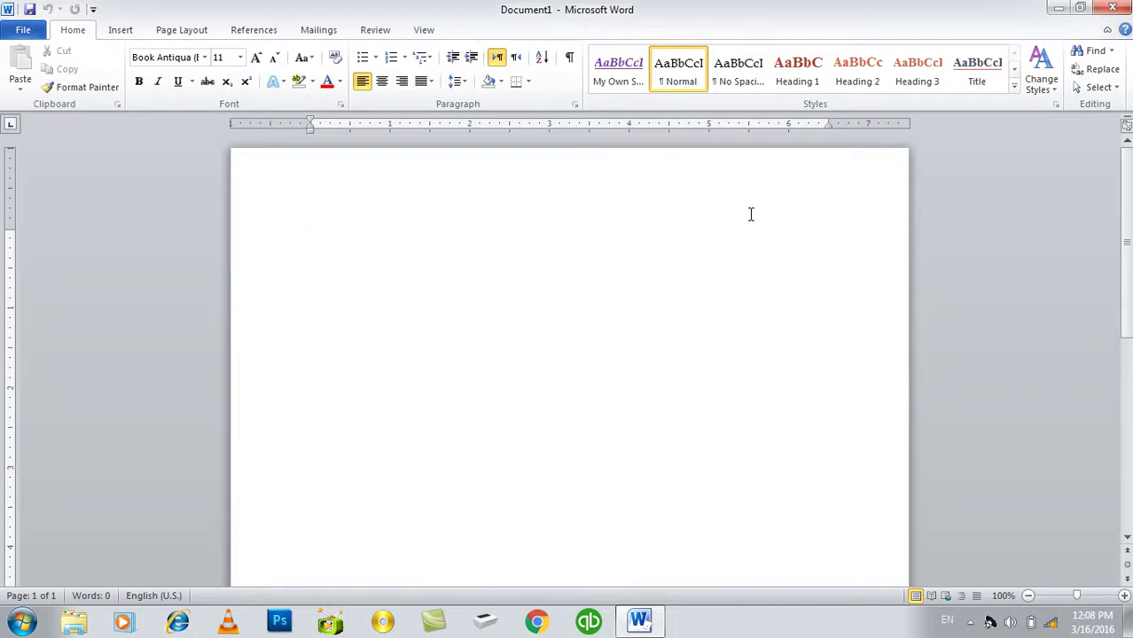
- Open the Go To options of Find and Replace, view the available targets, and close the dialog
left_click(1111, 50)
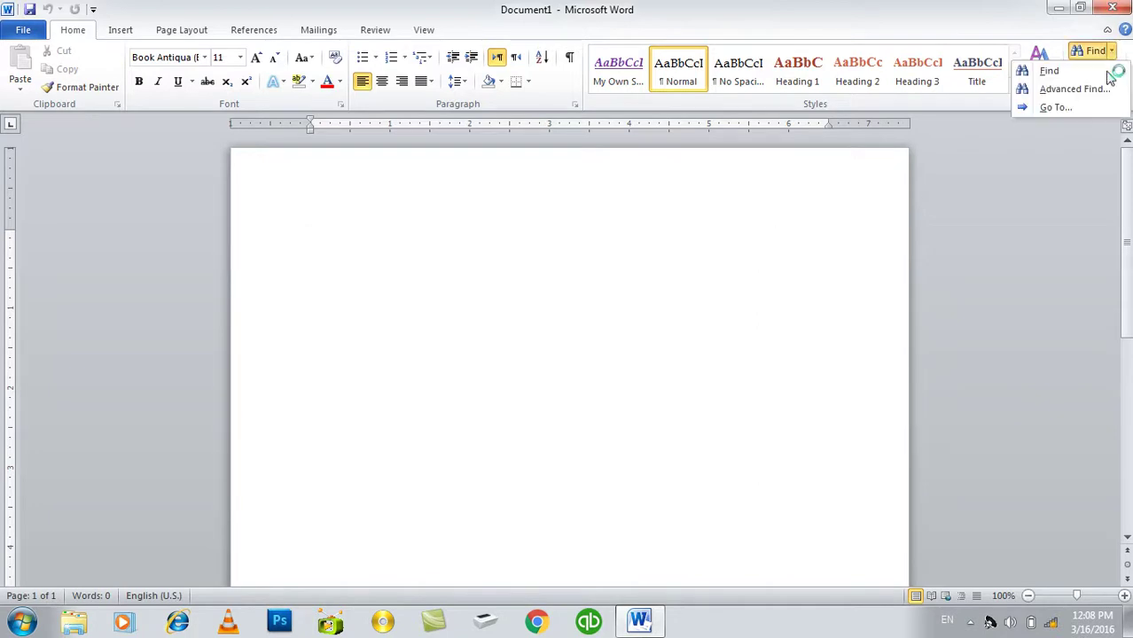
left_click(1042, 110)
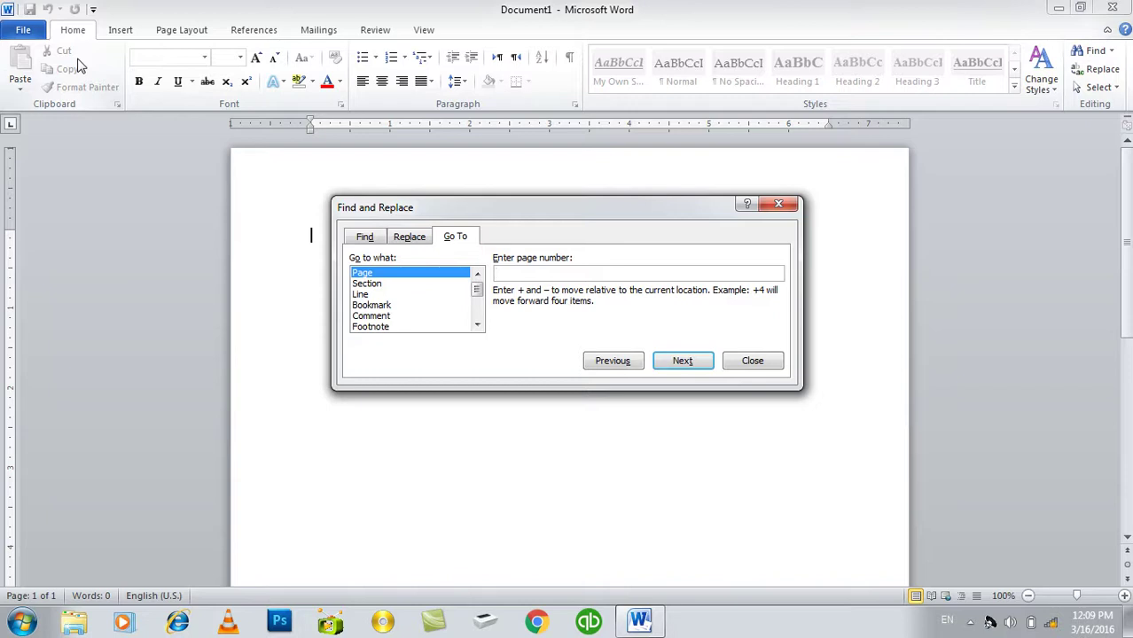
key("Escape")
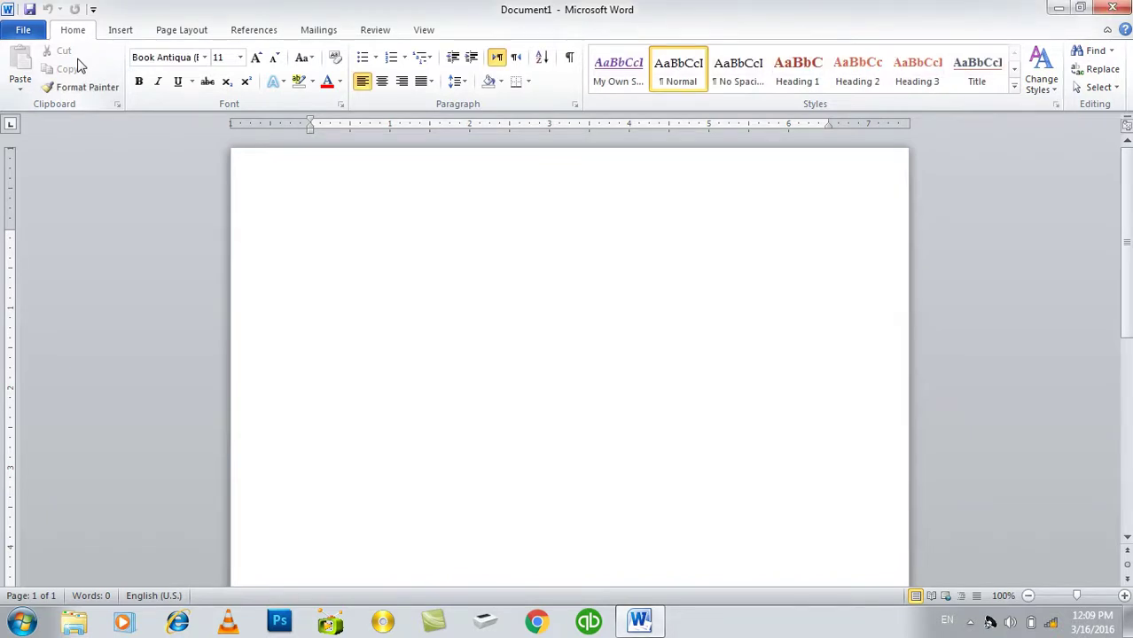
- View the Find navigation, Go To and Replace tools one after another, closing each again
key("ctrl+f")
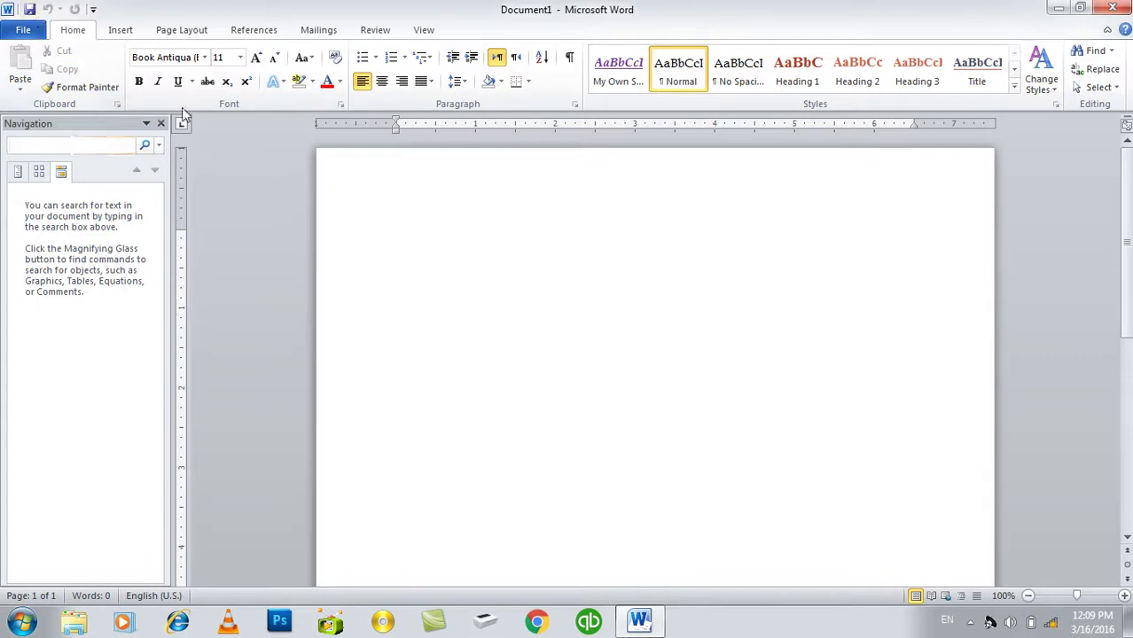
left_click(161, 123)
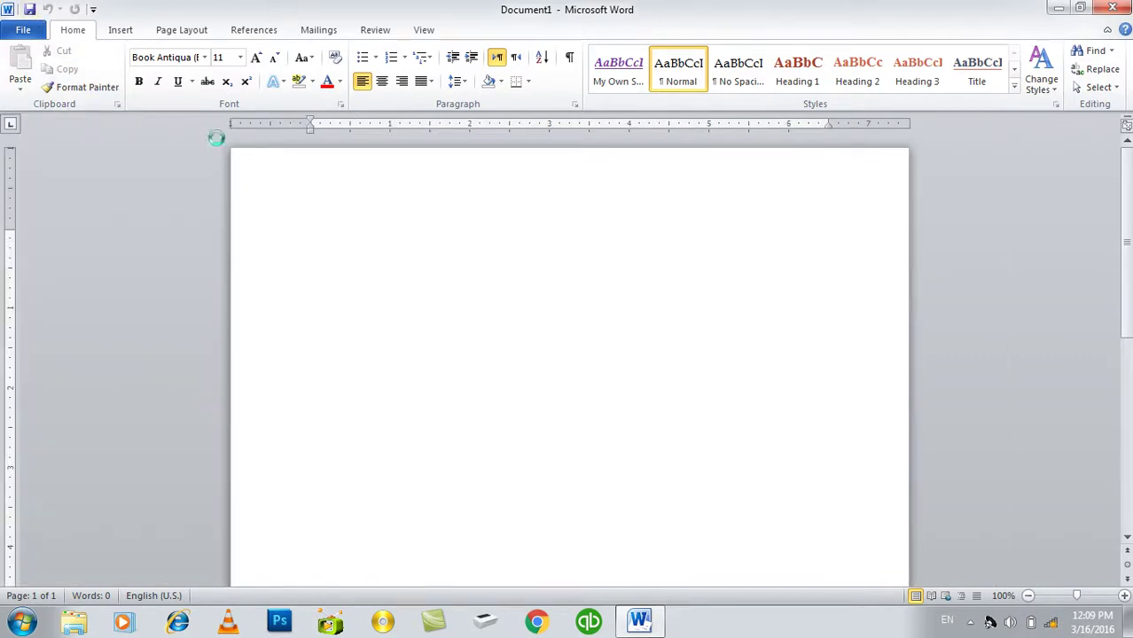
key("ctrl+g")
key("Escape")
key("ctrl+h")
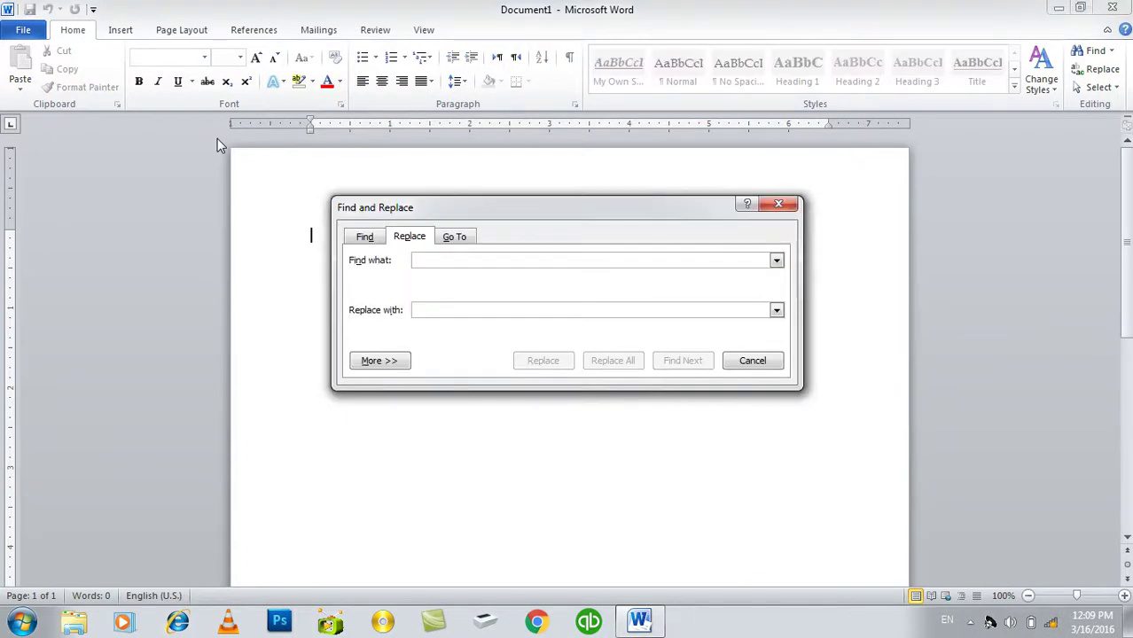
key("Escape")
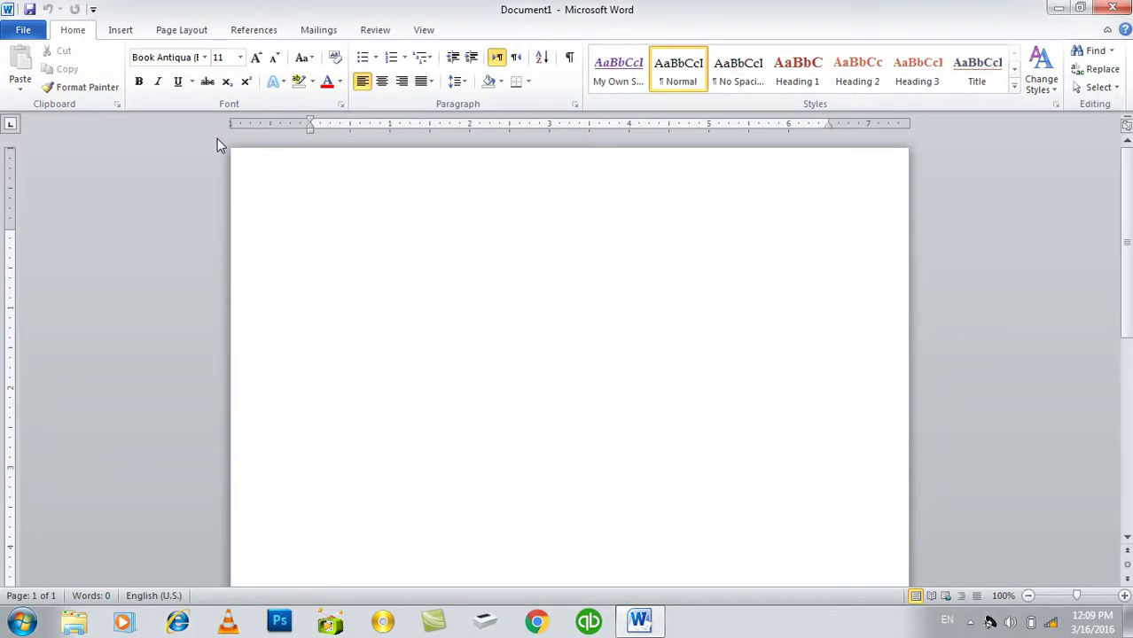
key("ctrl+h")
key("Escape")
key("ctrl+g")
key("Escape")
key("ctrl+f")
left_click(161, 124)
- Fill the blank document with sample text using =rand(111)
type("=rand(111)")
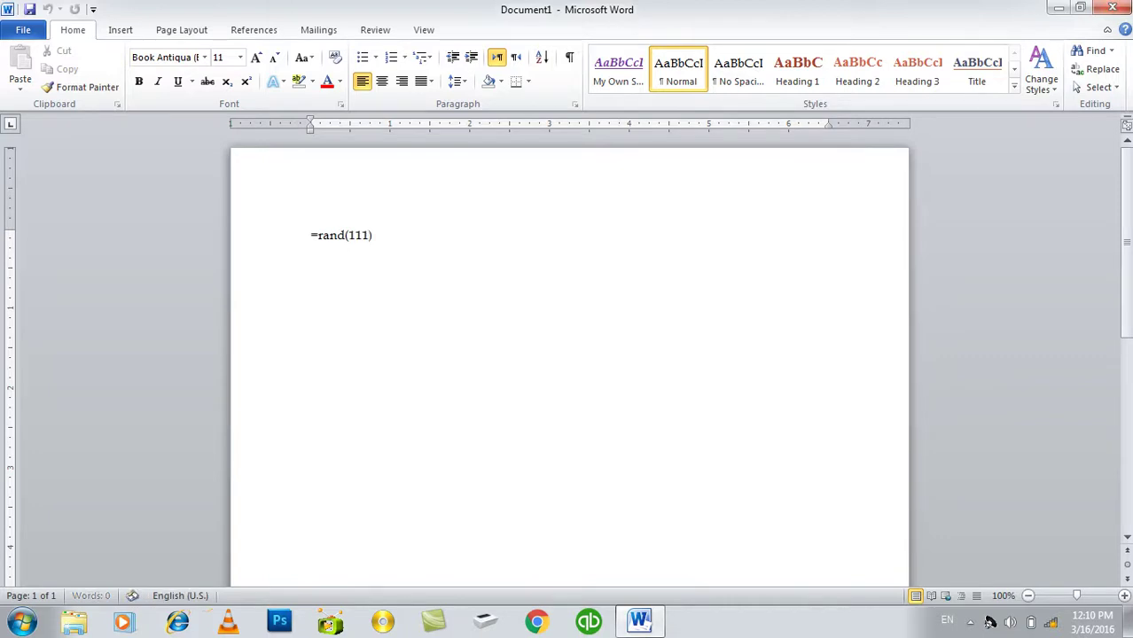
key("Return")
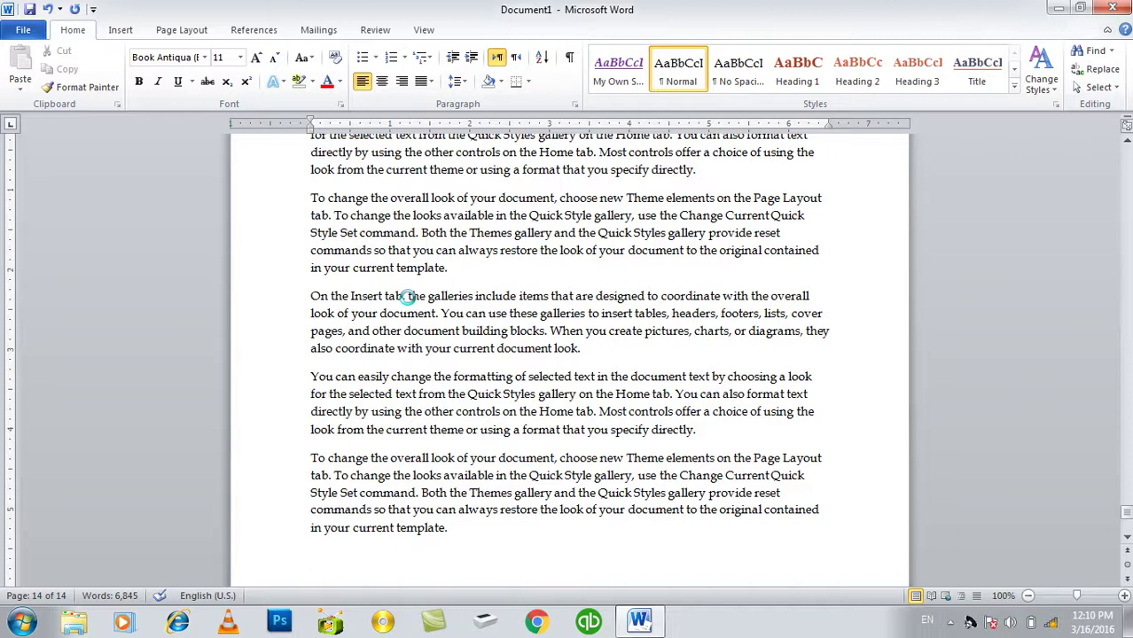
- Use Go To to jump to page 12 and back to page 1
key("ctrl+g")
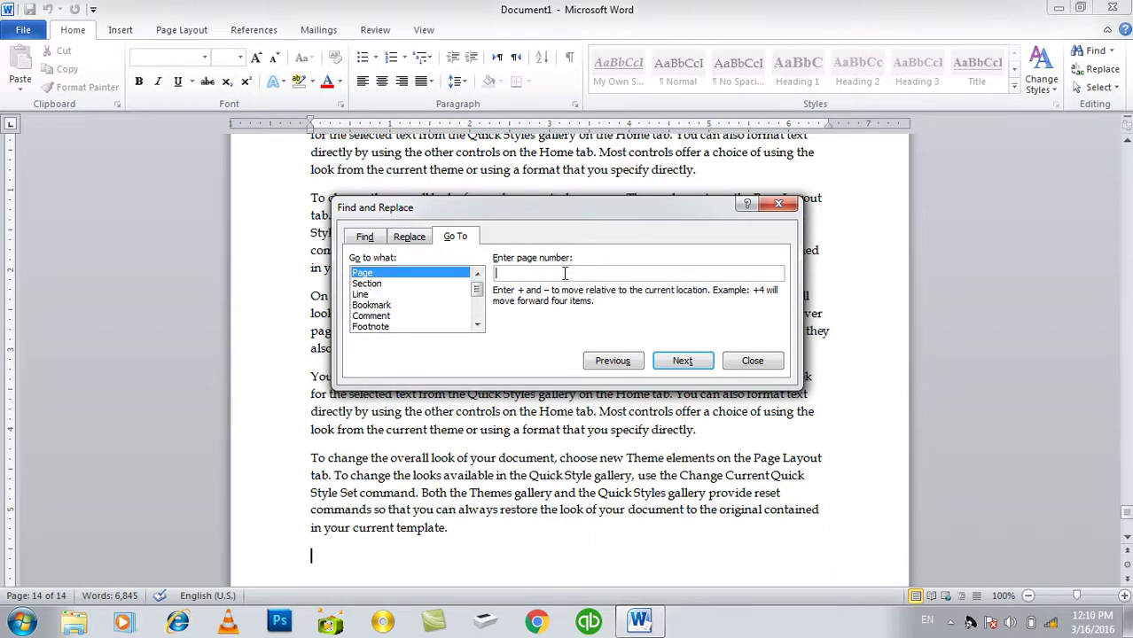
type("12")
left_click(658, 354)
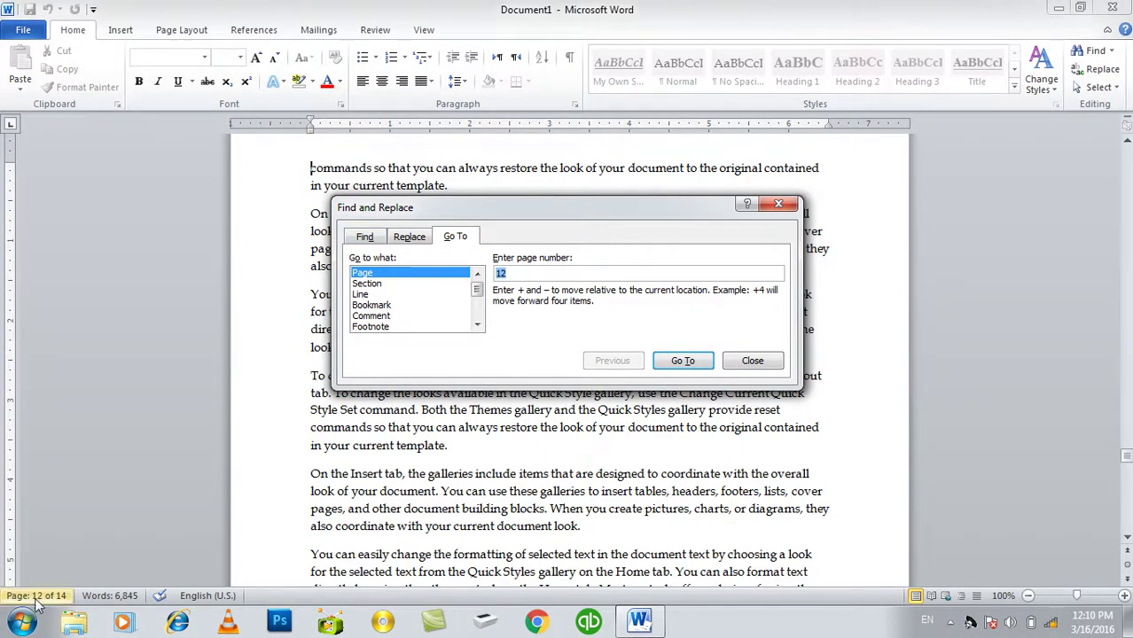
type("1")
left_click(682, 360)
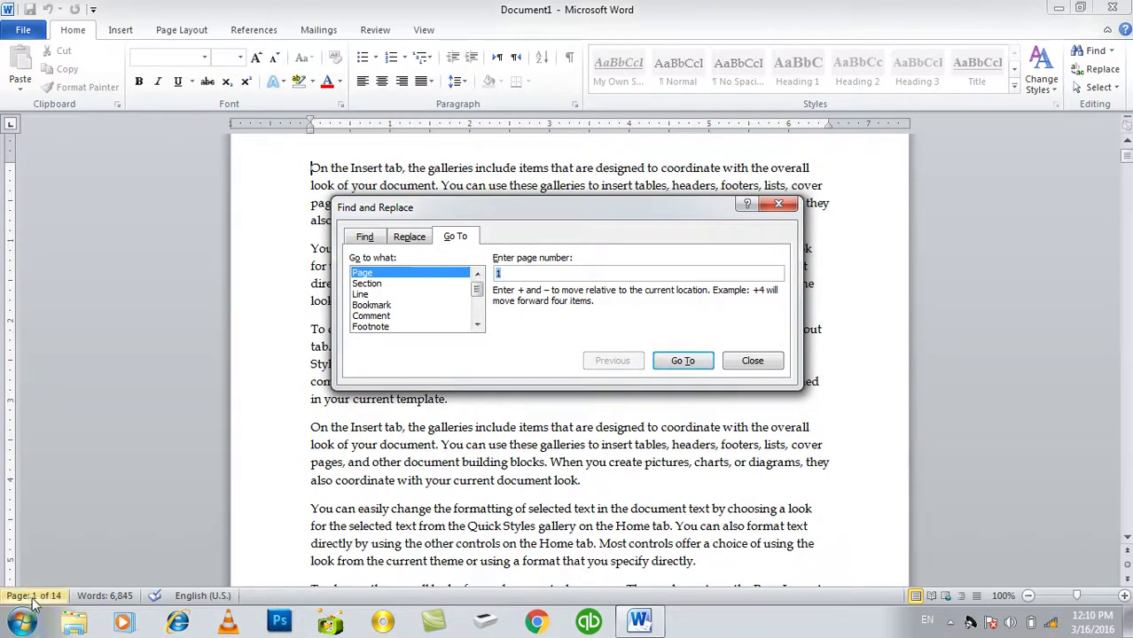
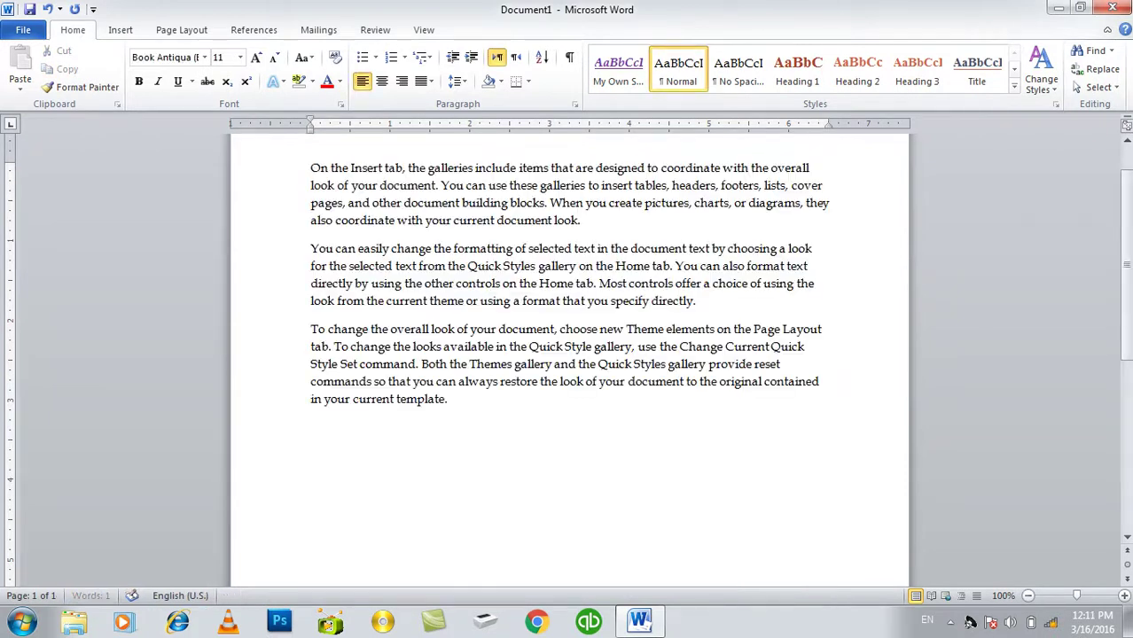
- Add the heading "Afghanistan" on its own line above the first paragraph
key("ctrl+Home")
key("Return")
key("Up")
type("Afghanistan")
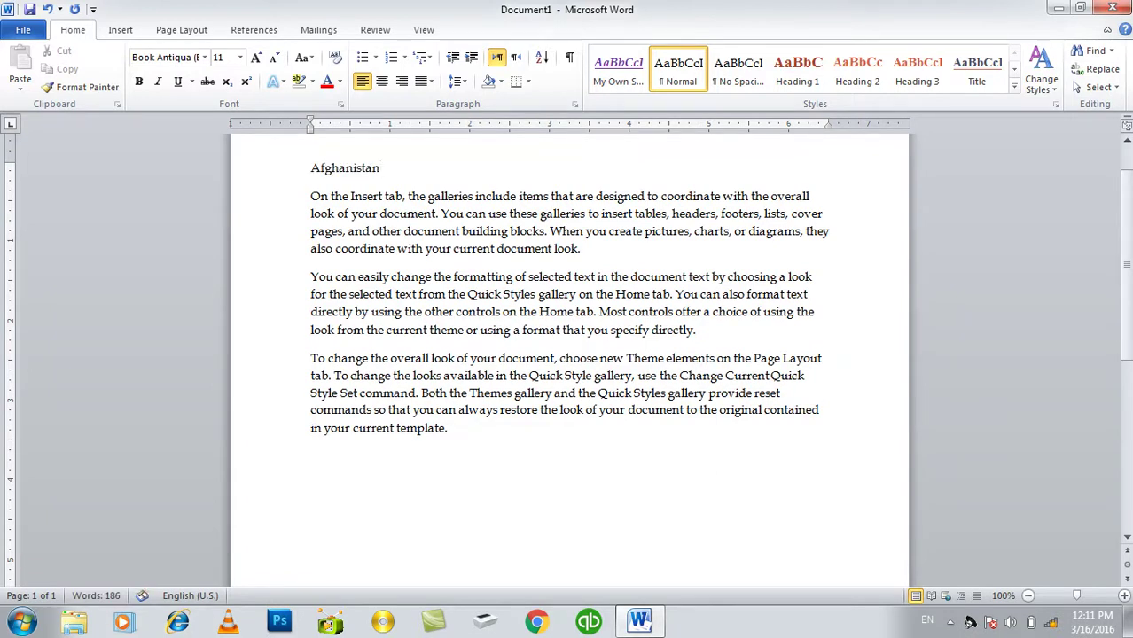
- Insert a continuous section break on a new line at the end of the document
key("ctrl+End")
key("Return")
left_click(189, 34)
left_click(301, 50)
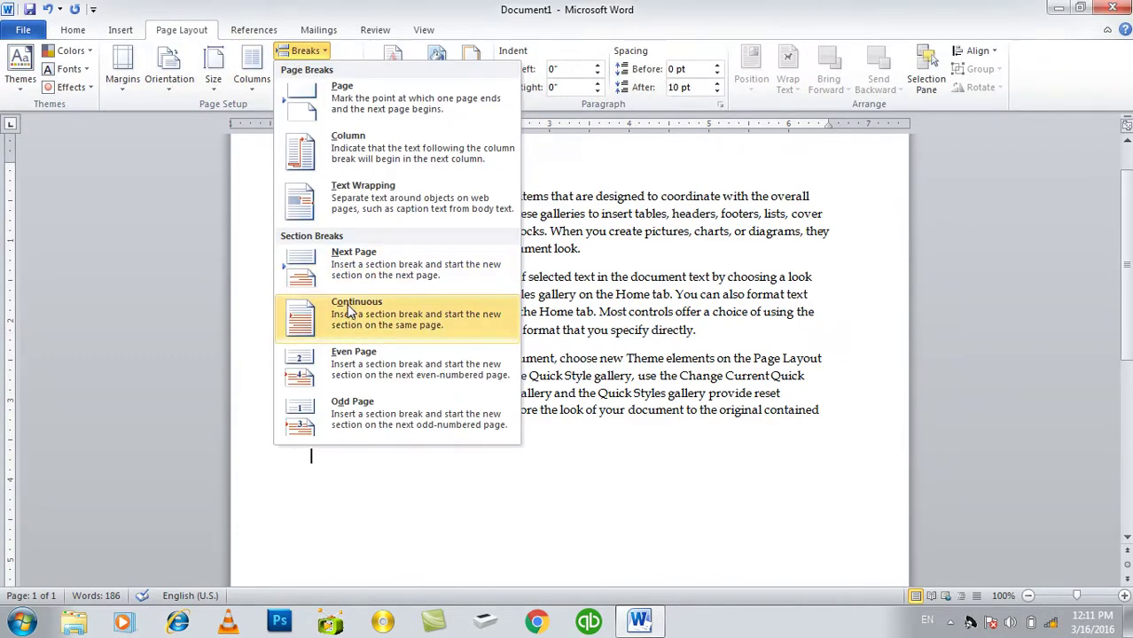
left_click(349, 310)
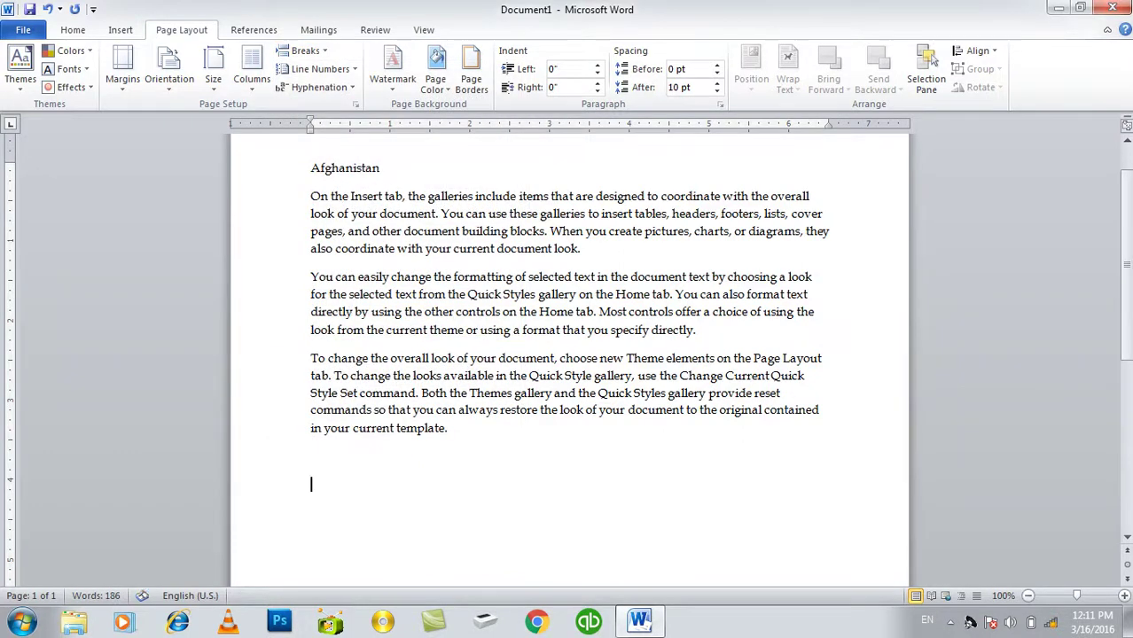
- Add the heading "India" in the new section and generate sample text below it with =rand()
type("India")
key("Return")
type("=rand()")
key("Return")
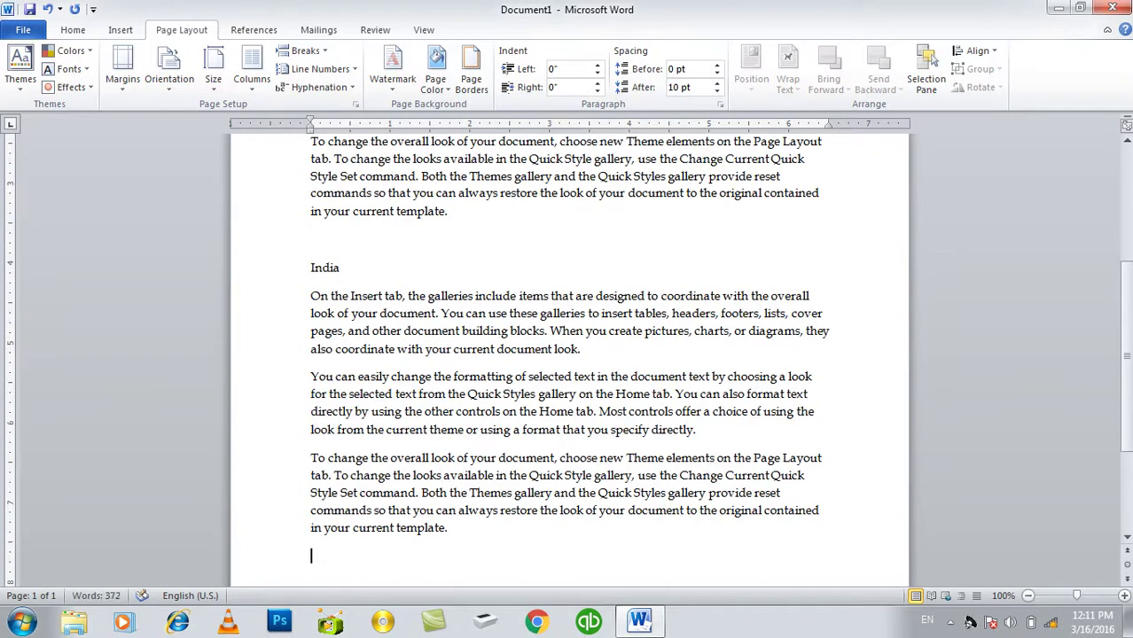
- Make the "India" and "Afghanistan" headings bold
left_click_drag(321, 215, 353, 271)
left_click(359, 266)
double_click(325, 266)
key("ctrl+b")
scroll(409, 318, "up", 5)
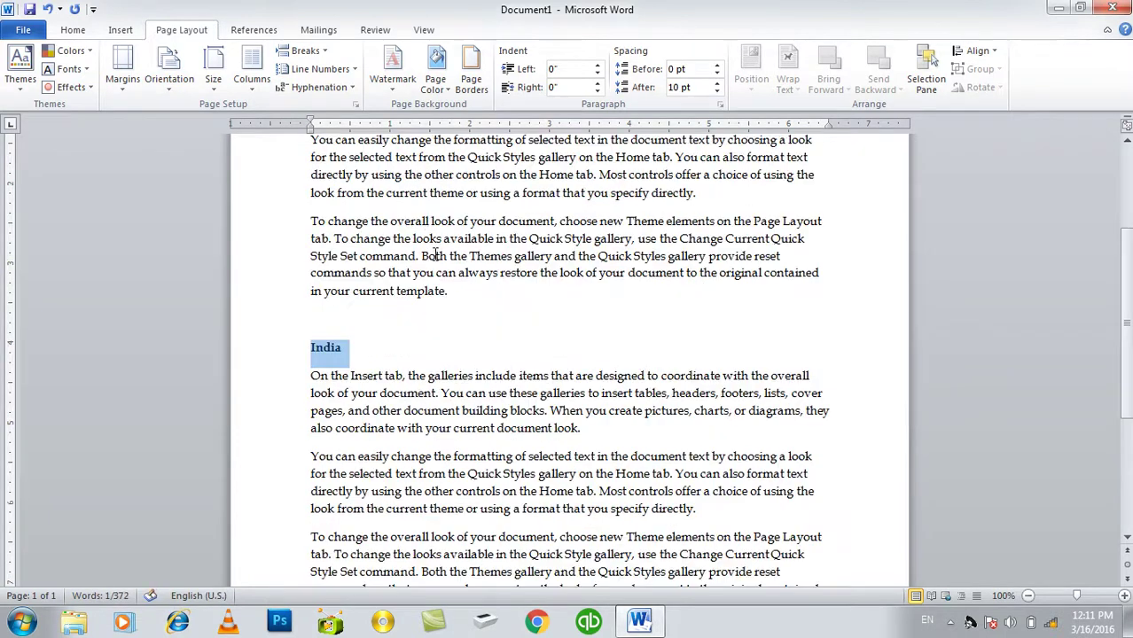
left_click(240, 232)
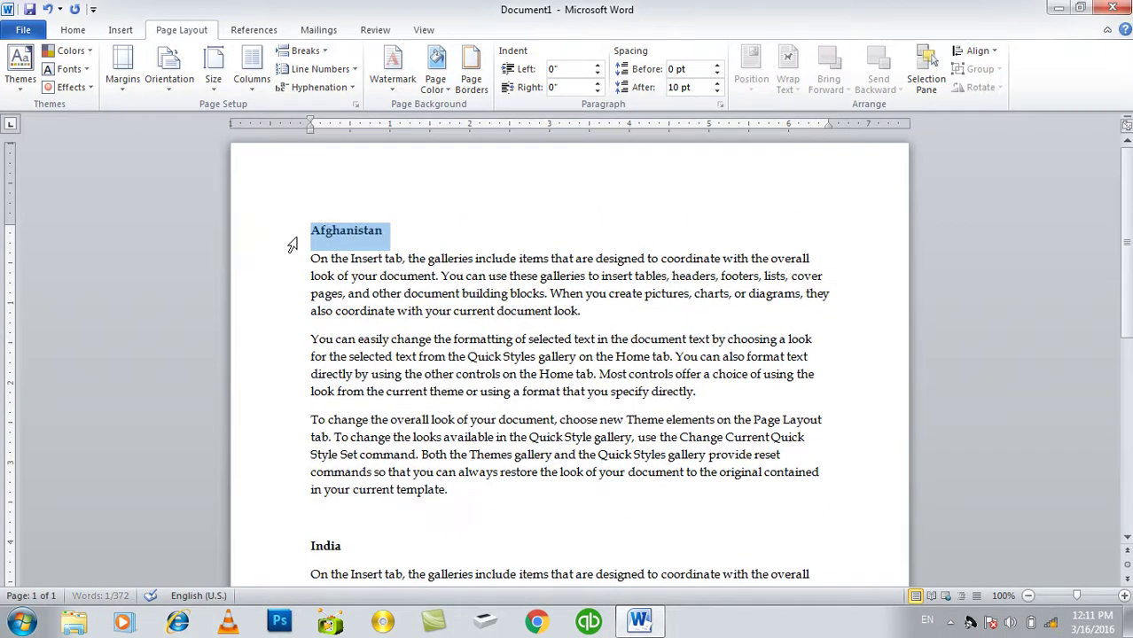
key("ctrl+b")
key("Right")
- Use Go To to jump to section 2 and back to section 1, with the dialog moved off the headings
key("ctrl+g")
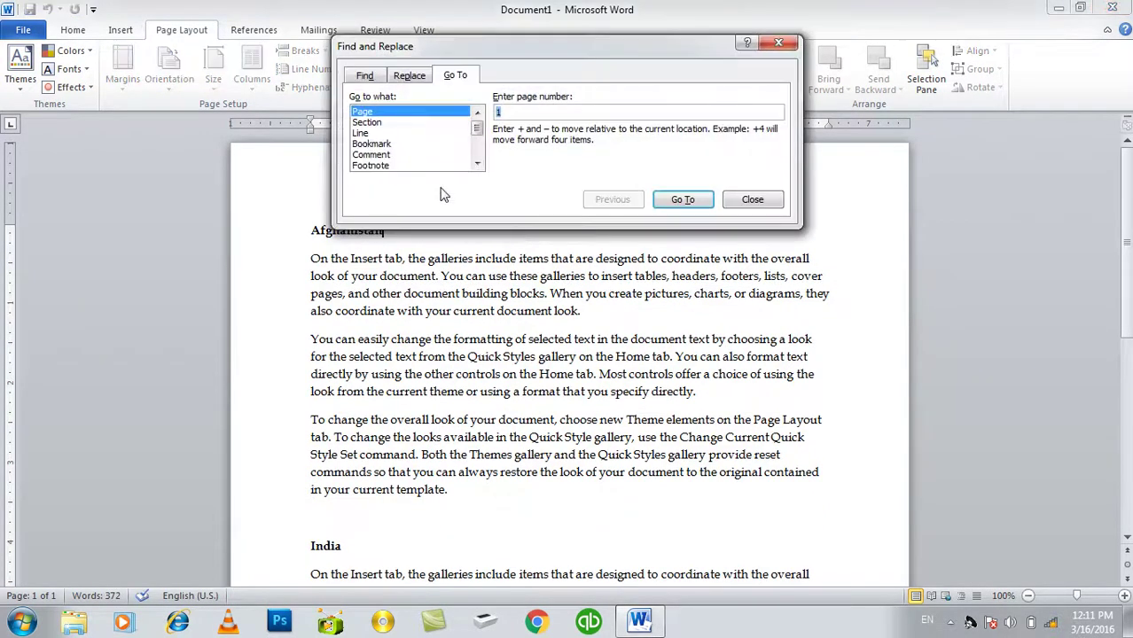
left_click(401, 122)
left_click_drag(501, 49, 776, 220)
left_click(957, 371)
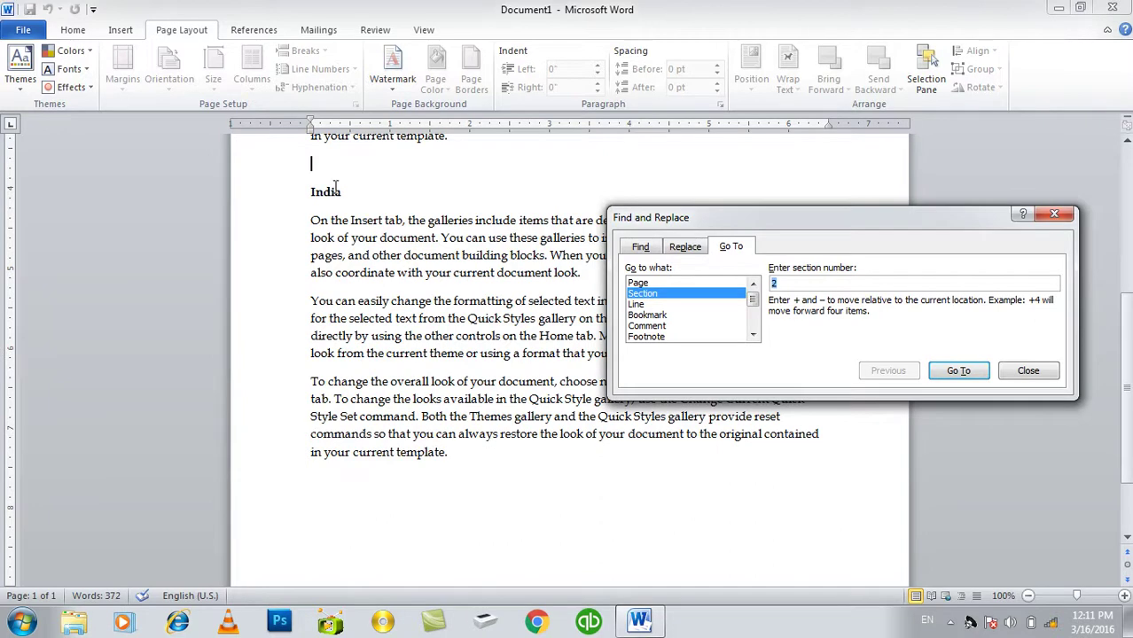
type("1")
left_click(960, 371)
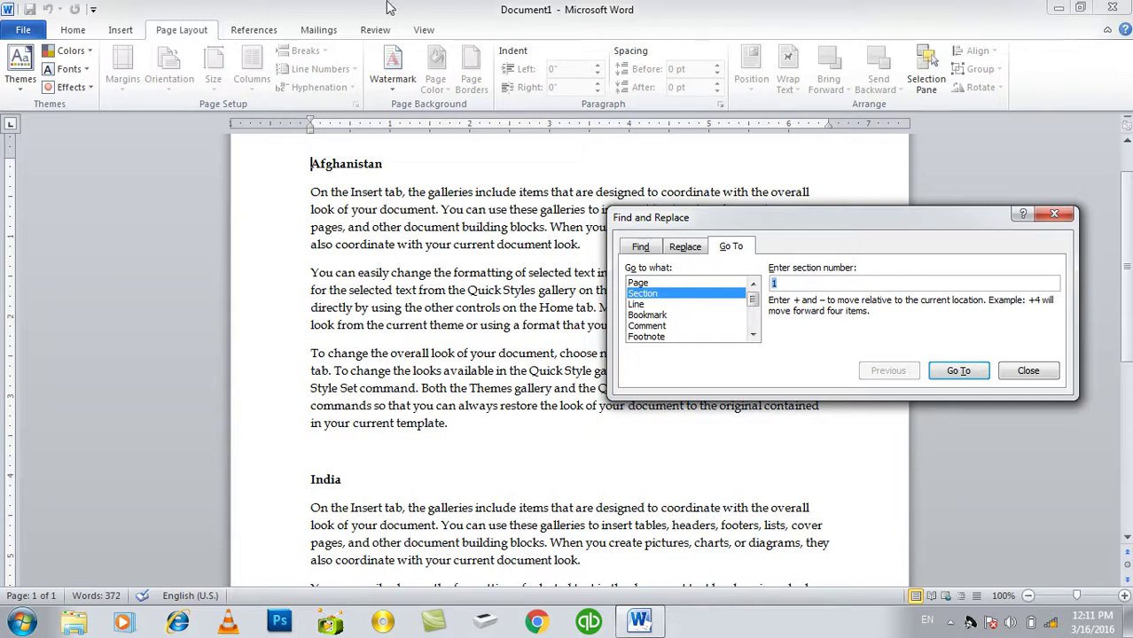
- Use Go To to jump to lines 1, 12 and 17 of the document
left_click(642, 304)
left_click(874, 282)
type("1")
left_click(955, 372)
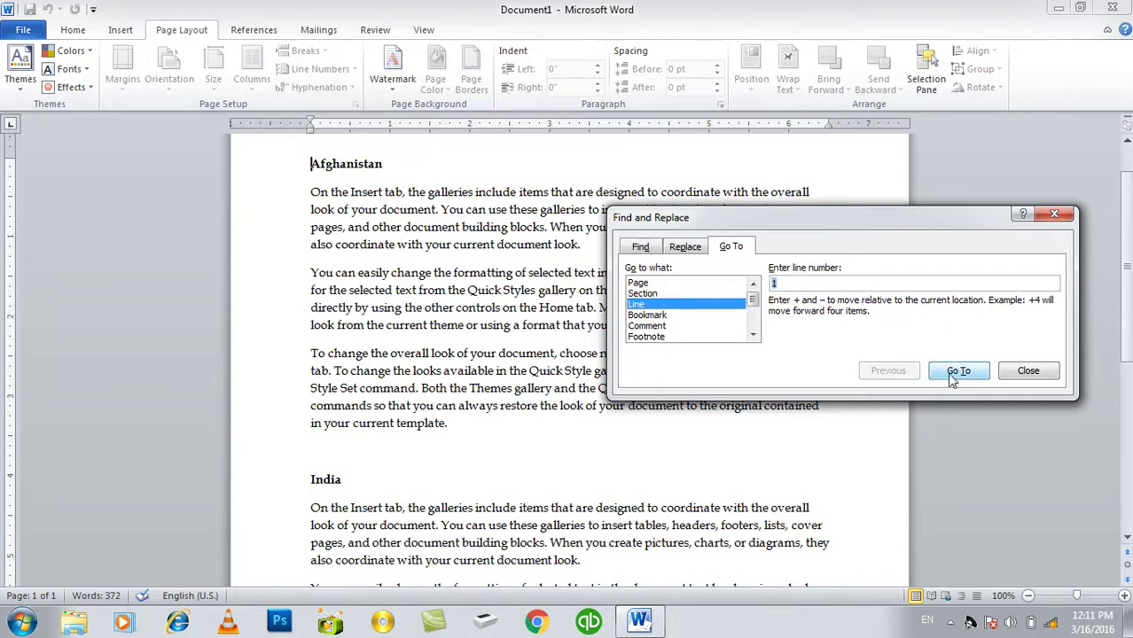
left_click(956, 372)
type("12")
left_click(957, 372)
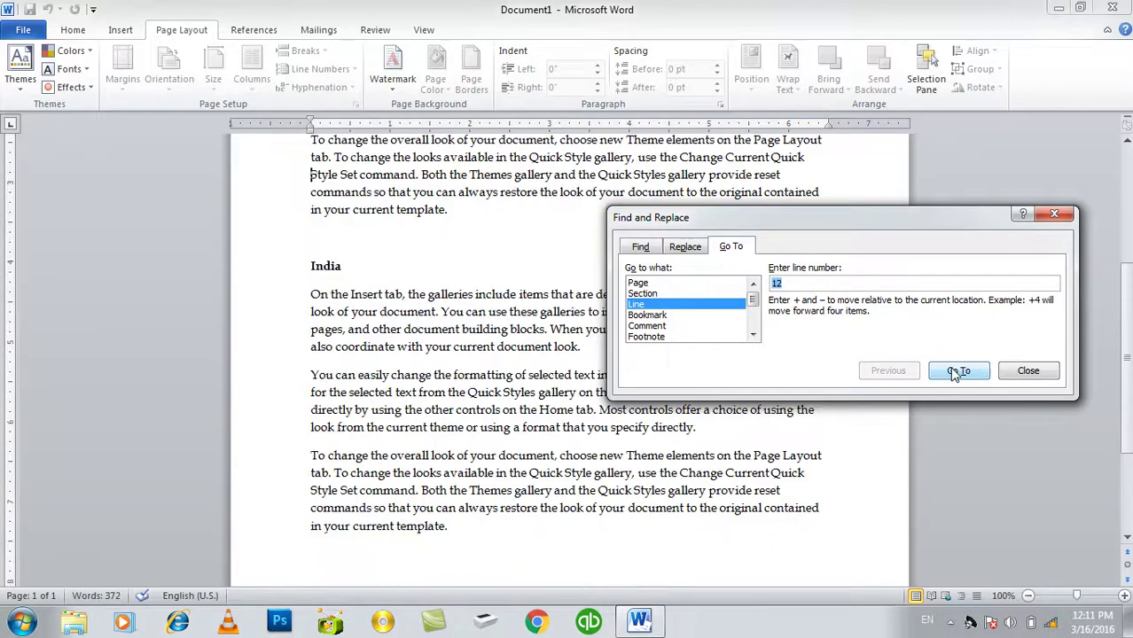
type("17")
left_click(955, 372)
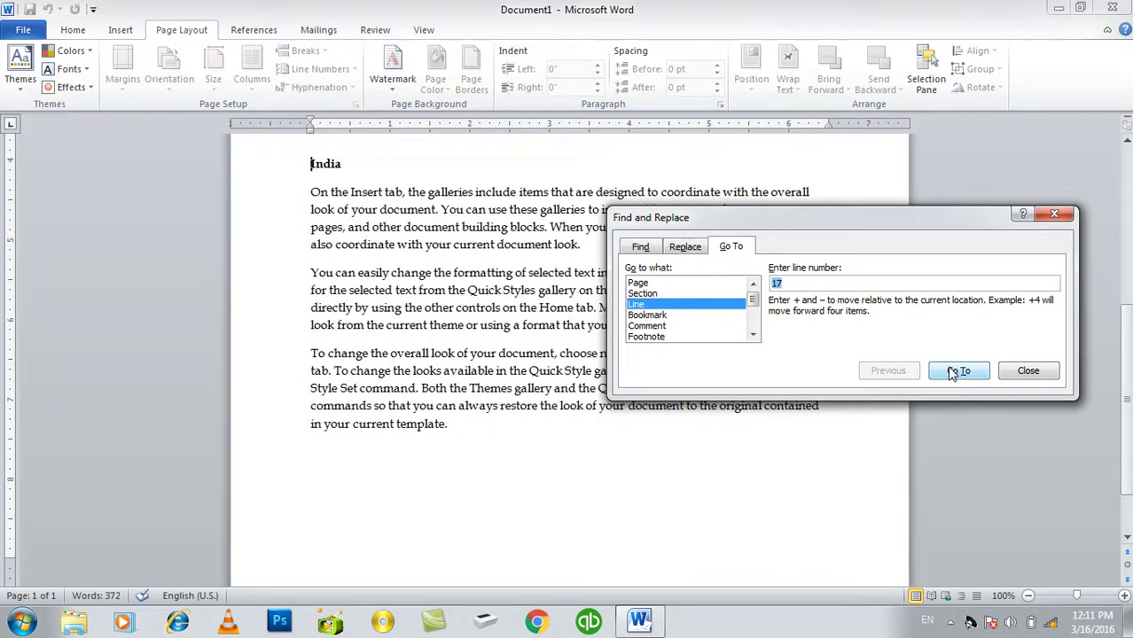
- Look through the remaining Go To targets, including bookmark, comment, footnote and endnote
left_click(676, 317)
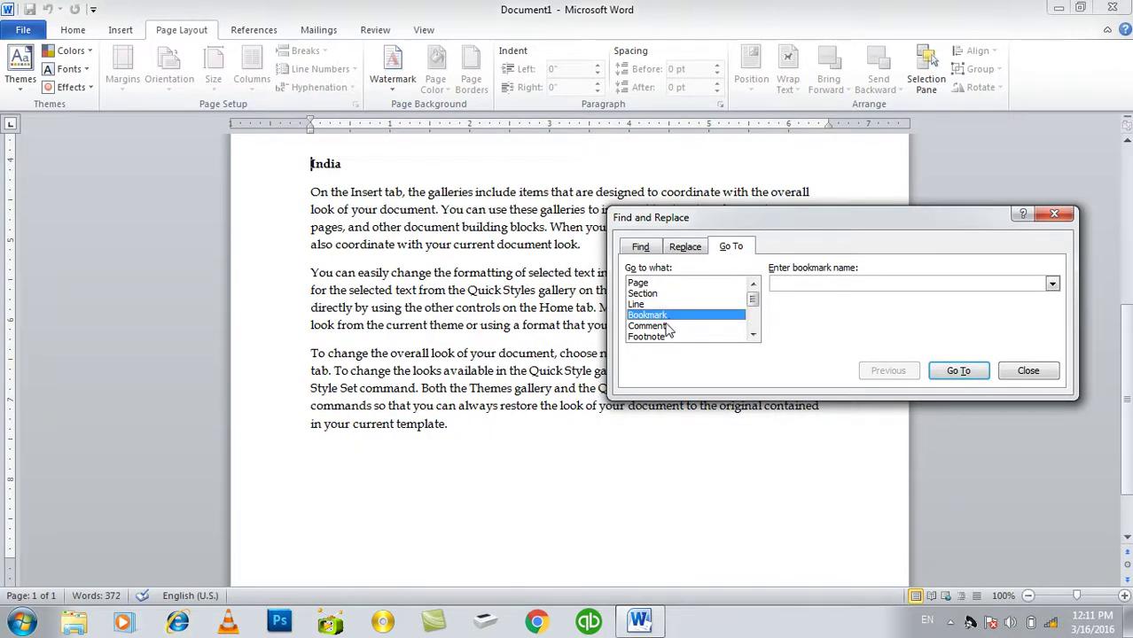
left_click(667, 325)
left_click(663, 336)
left_click(753, 336)
left_click(697, 338)
left_click(752, 336)
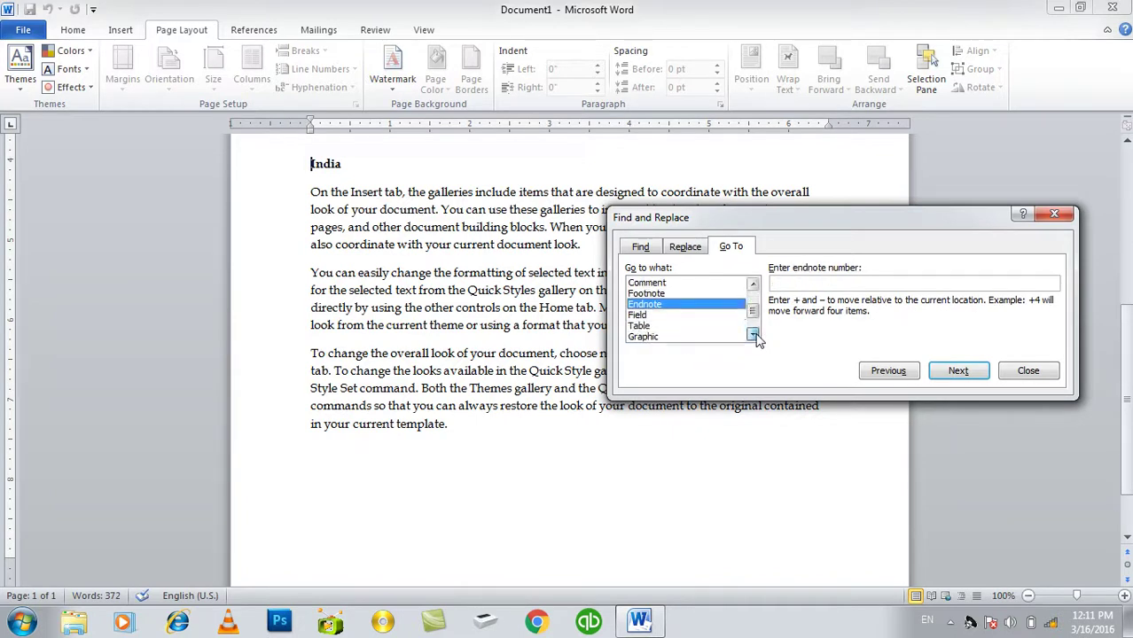
left_click(753, 336)
left_click(753, 285)
left_click(753, 286)
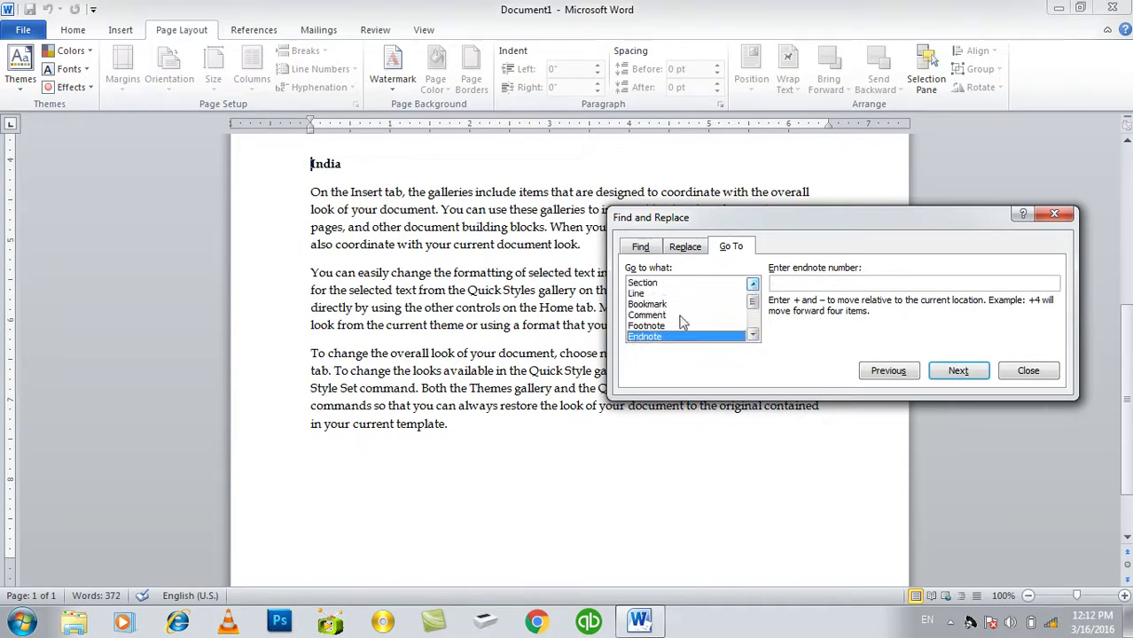
- Examine where comments, bookmarks, footnotes and endnotes are inserted, alongside their matching Go To targets
left_click(356, 30)
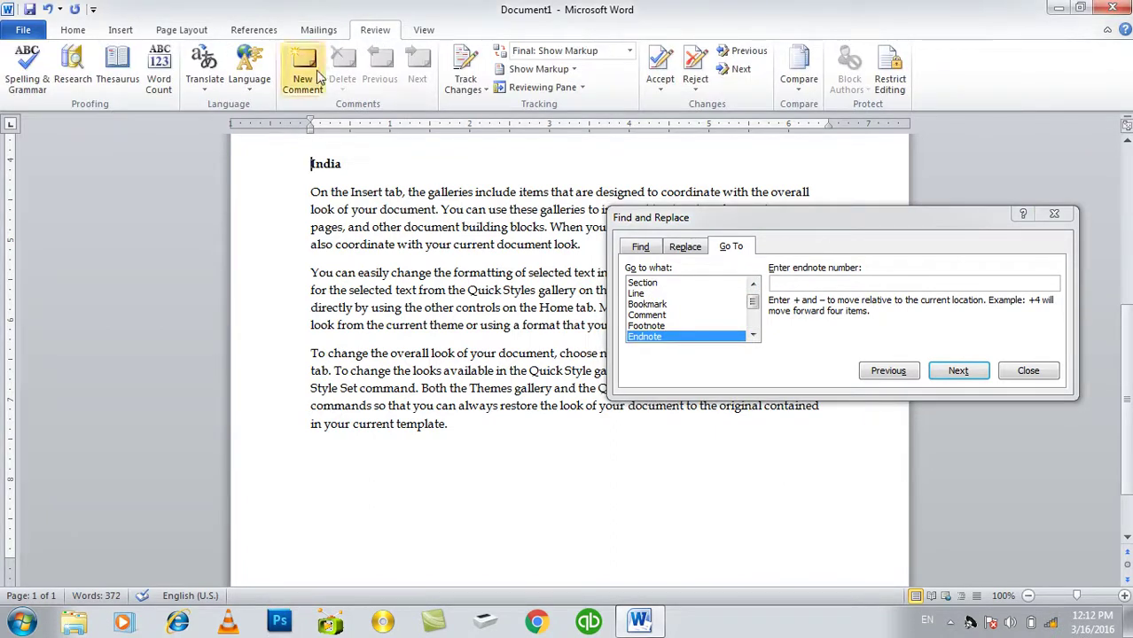
left_click(653, 305)
left_click(241, 31)
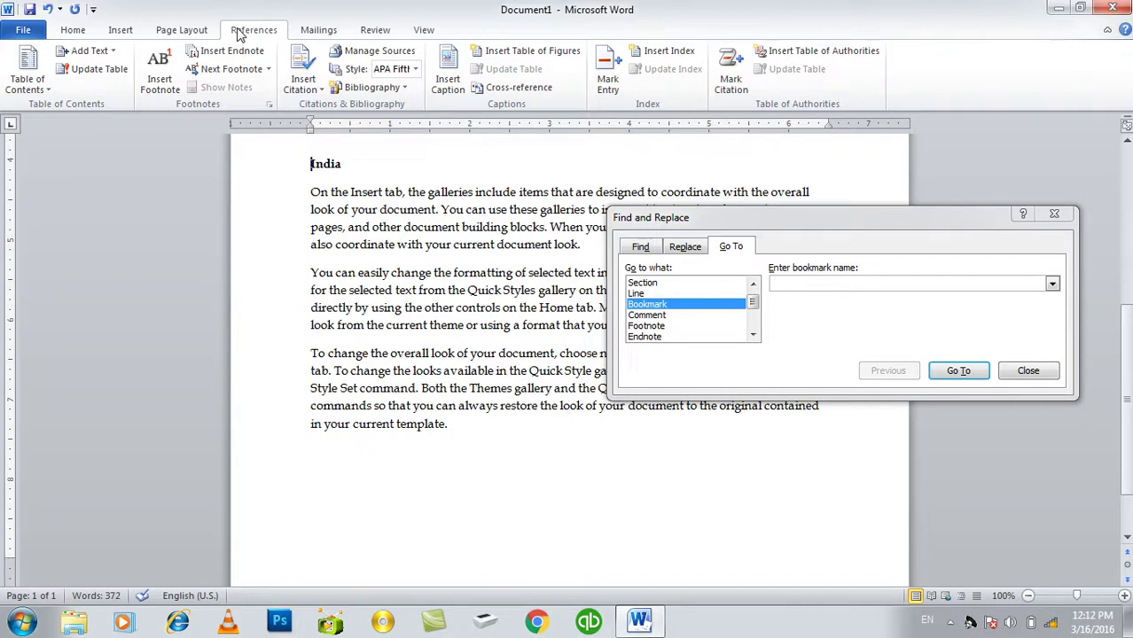
left_click(127, 31)
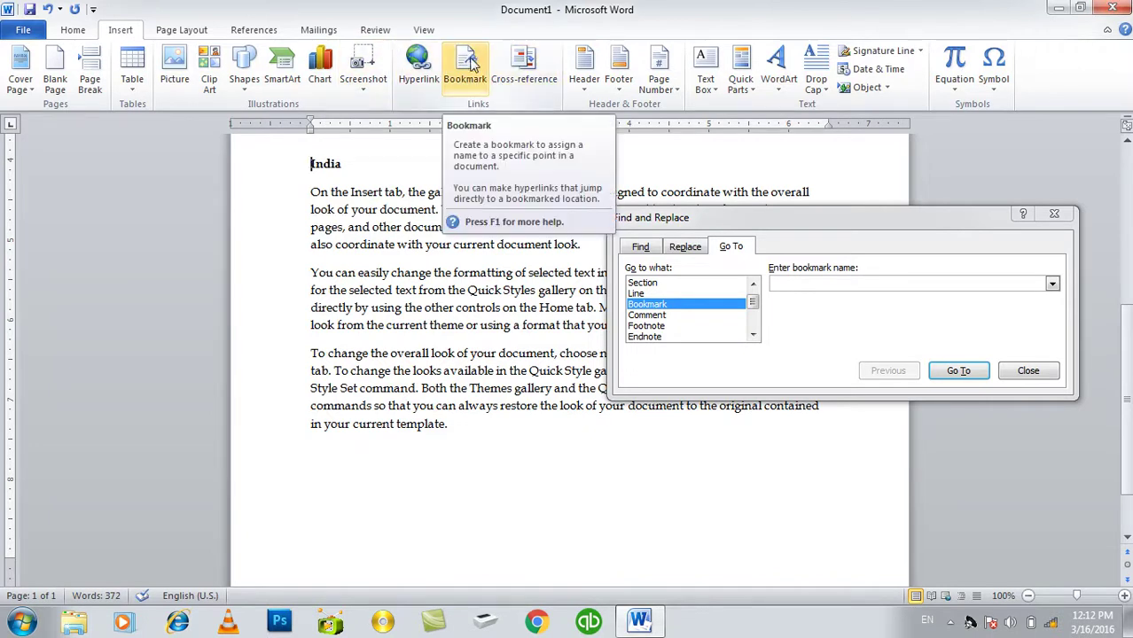
left_click(657, 329)
left_click(660, 338)
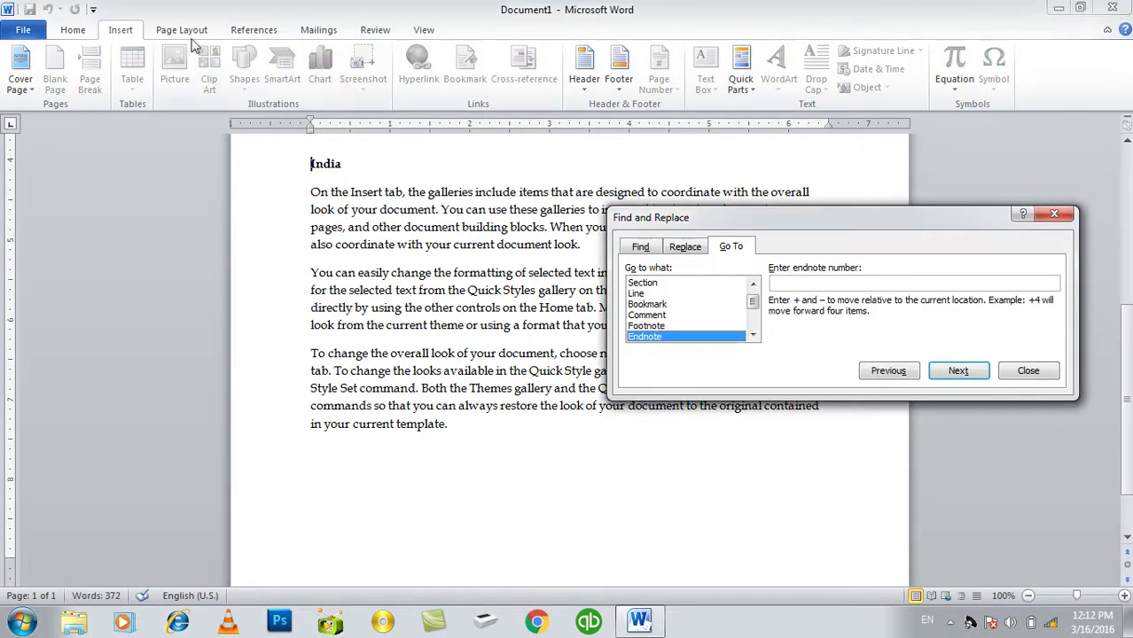
left_click(249, 31)
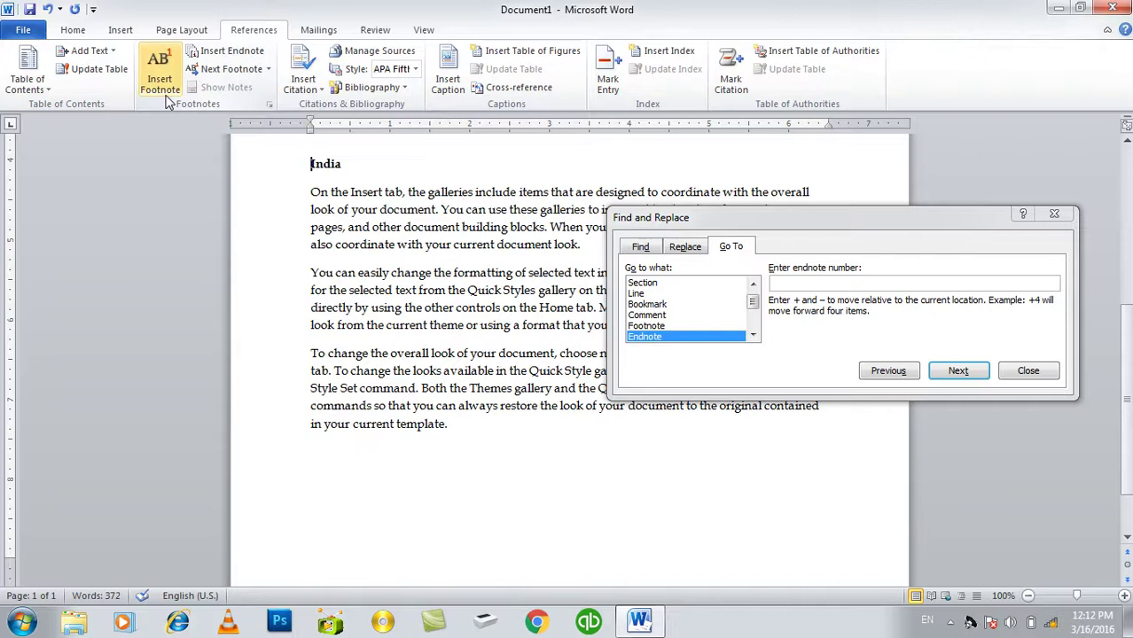
- Close the Go To dialog and look over the Find, Go To and Replace commands
left_click(1026, 371)
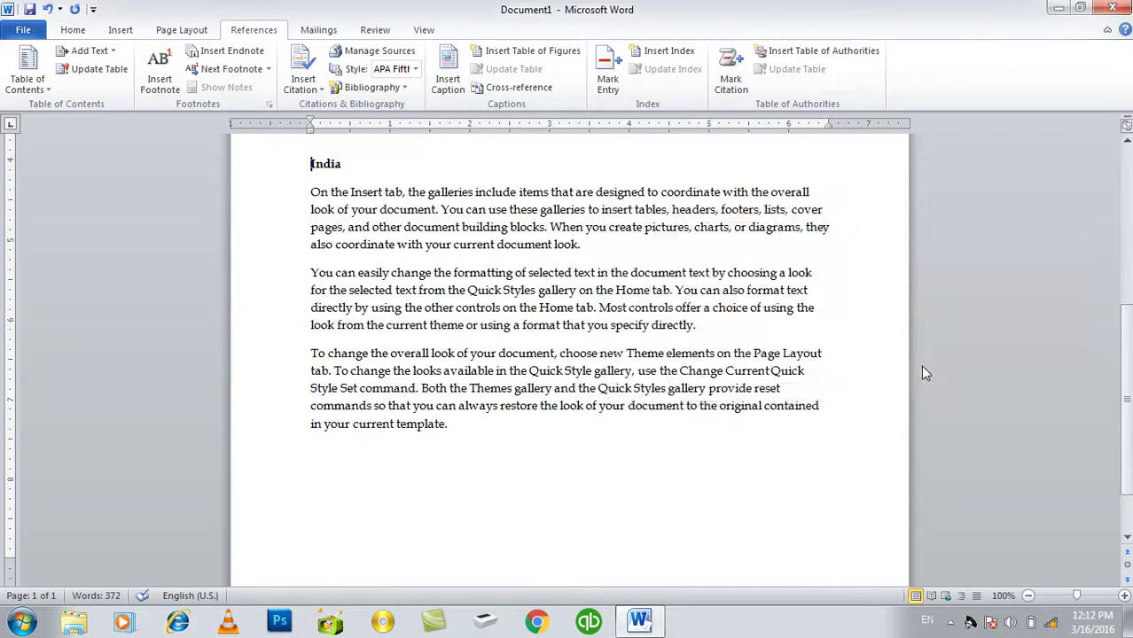
left_click(121, 29)
left_click(73, 32)
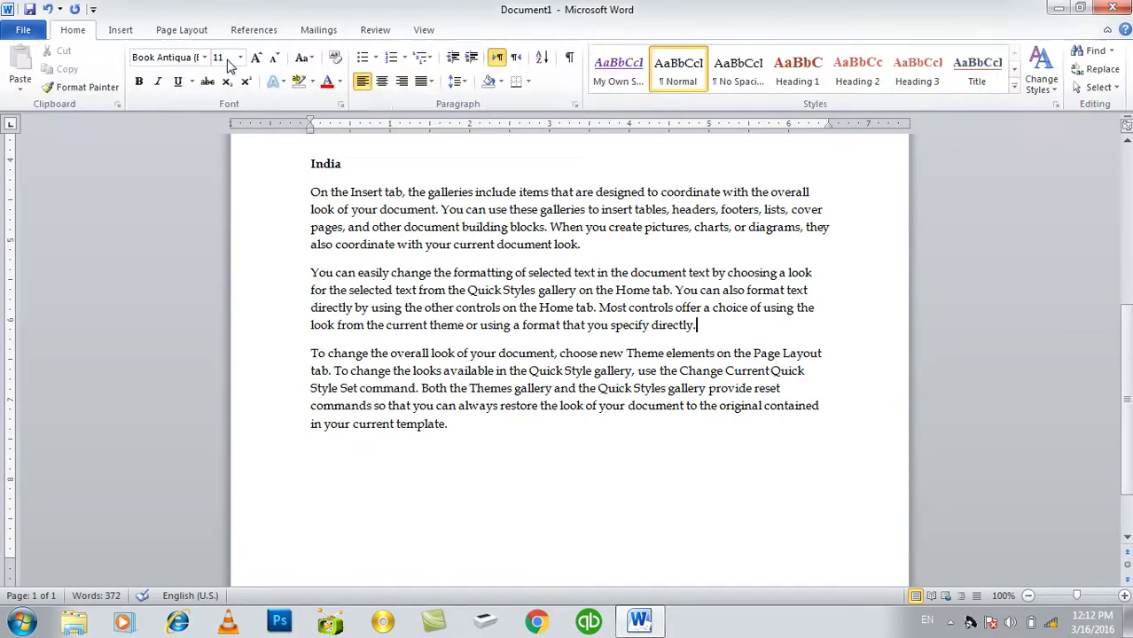
left_click(1112, 51)
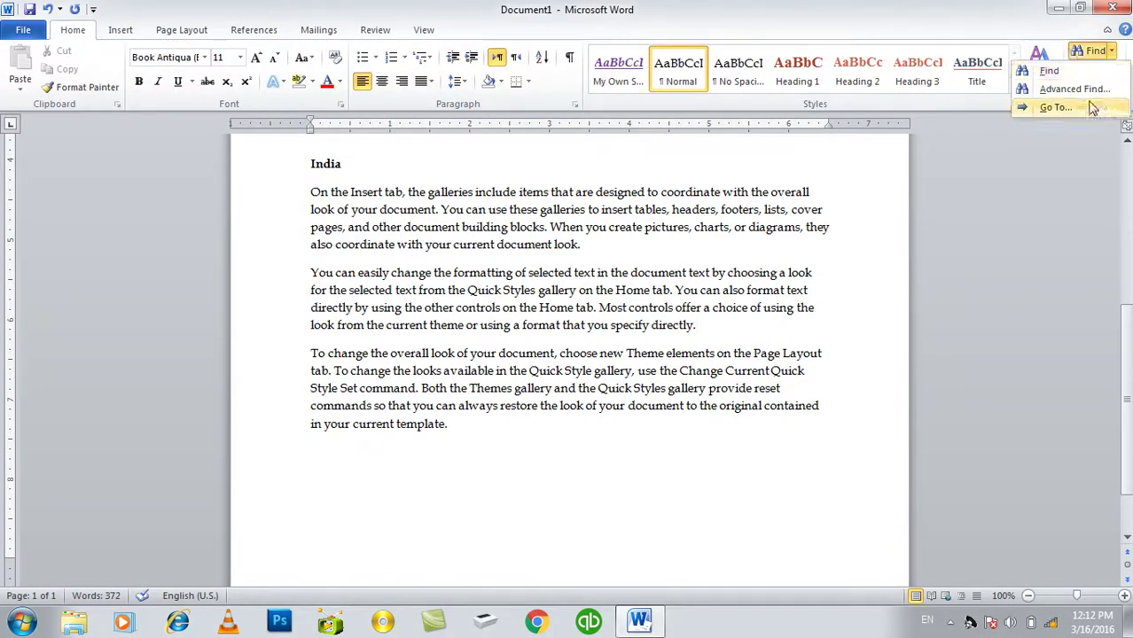
left_click(1049, 83)
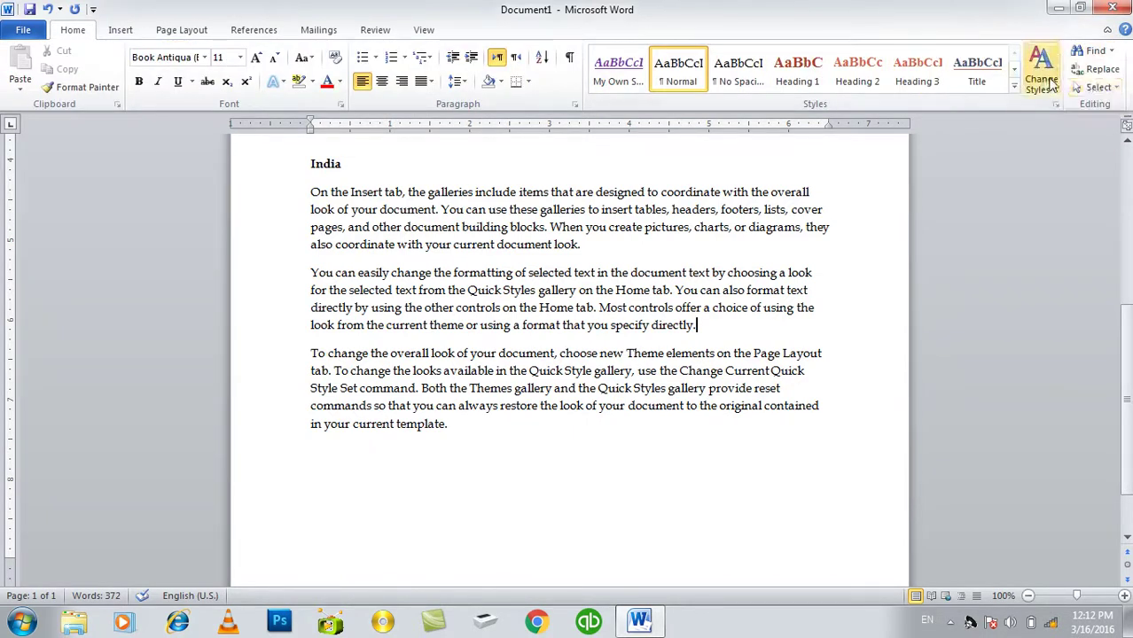
left_click(1102, 70)
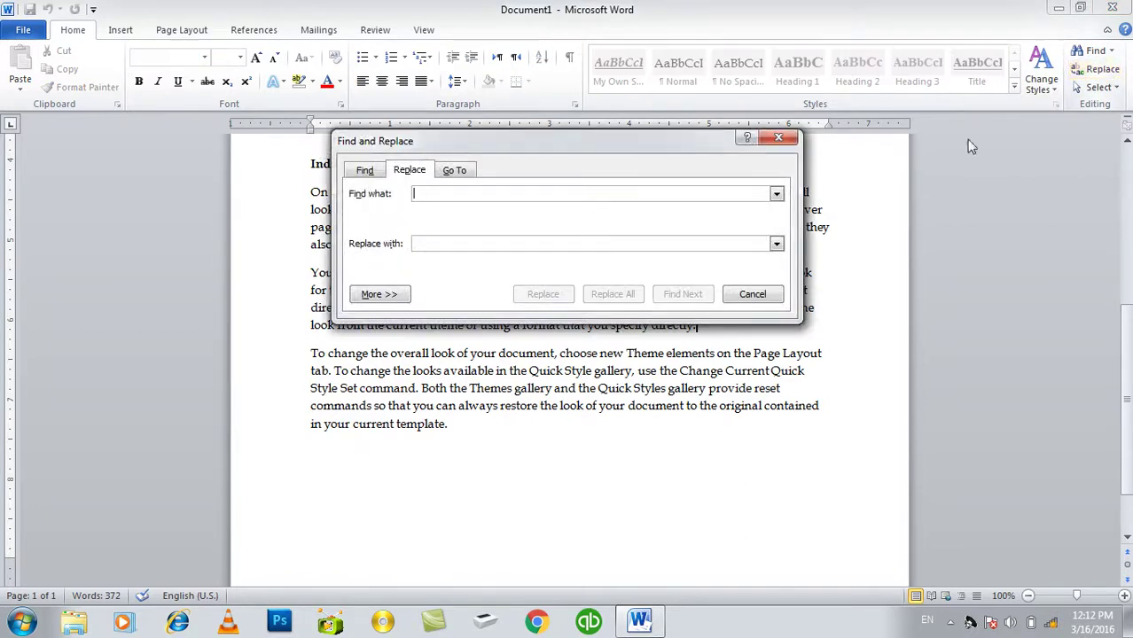
left_click(762, 297)
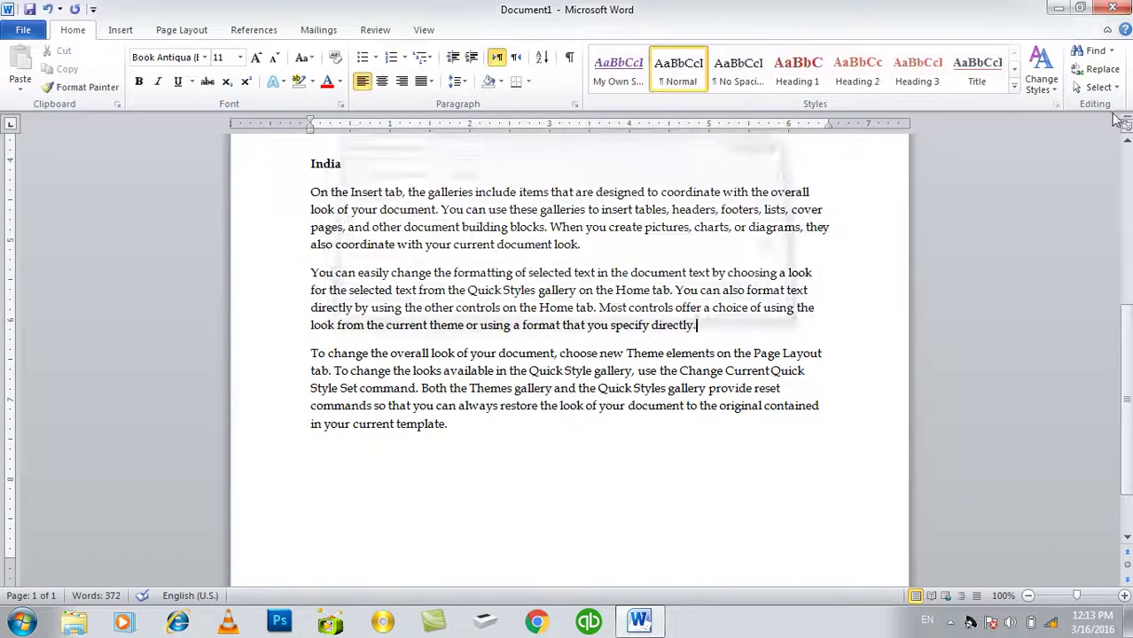
left_click(1111, 51)
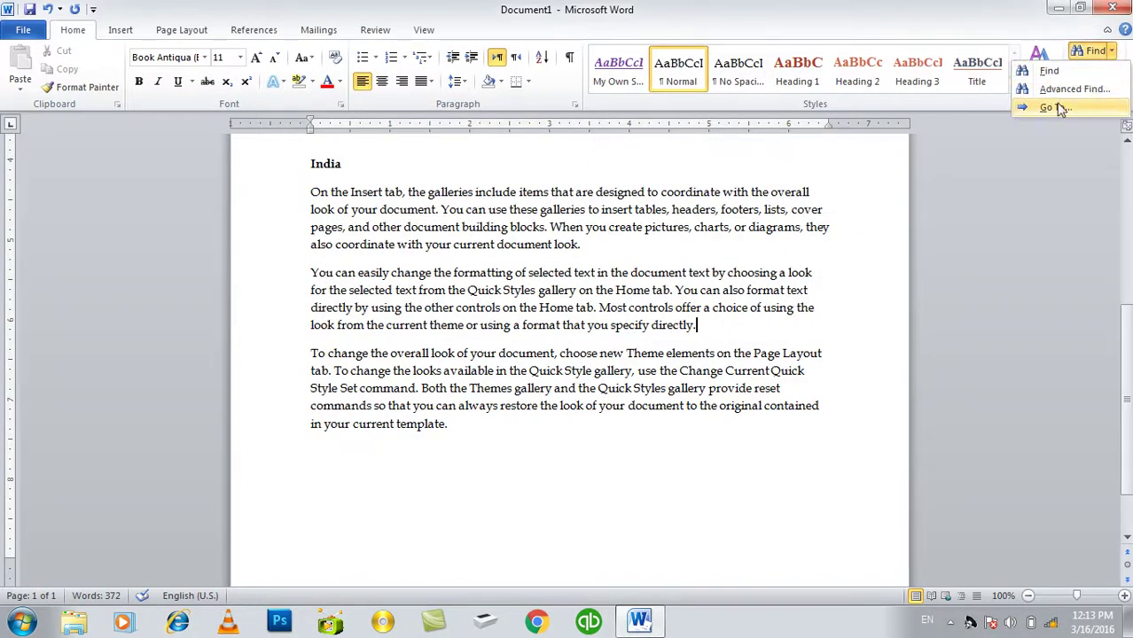
left_click(1112, 69)
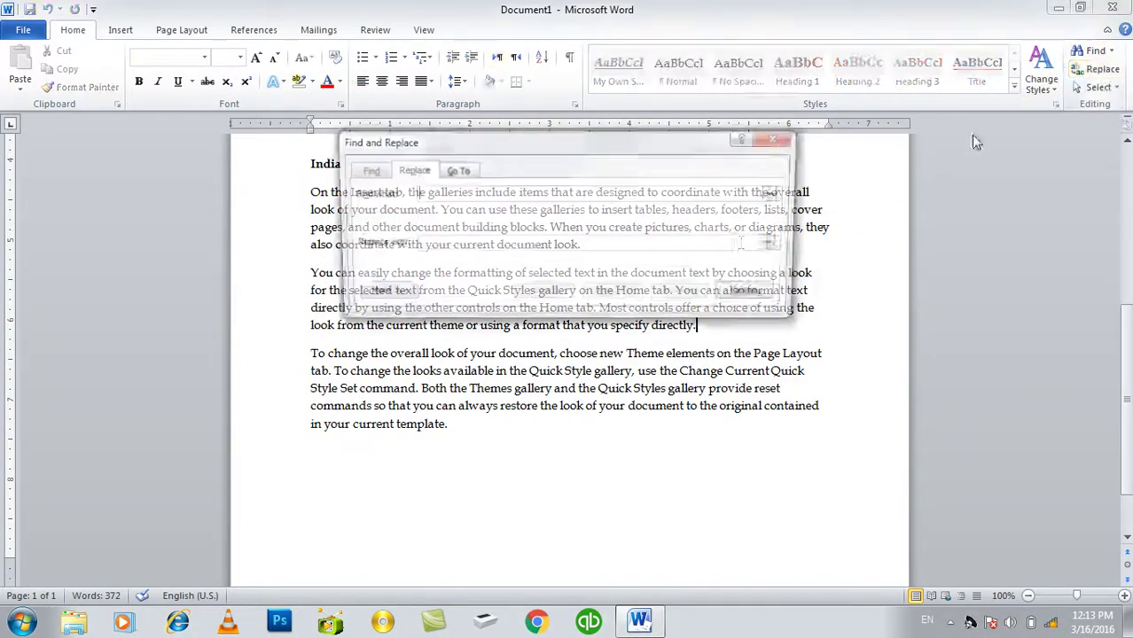
left_click(754, 293)
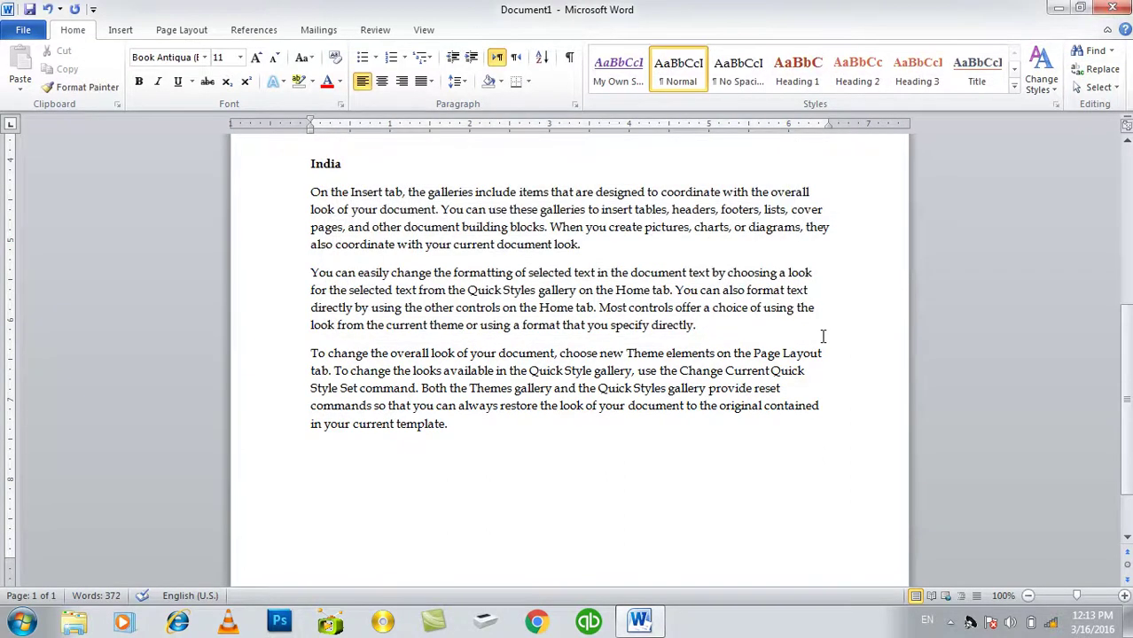
- Replace the entire document text with the line "What is computer and what for we use?"
key("ctrl+a")
type("What is")
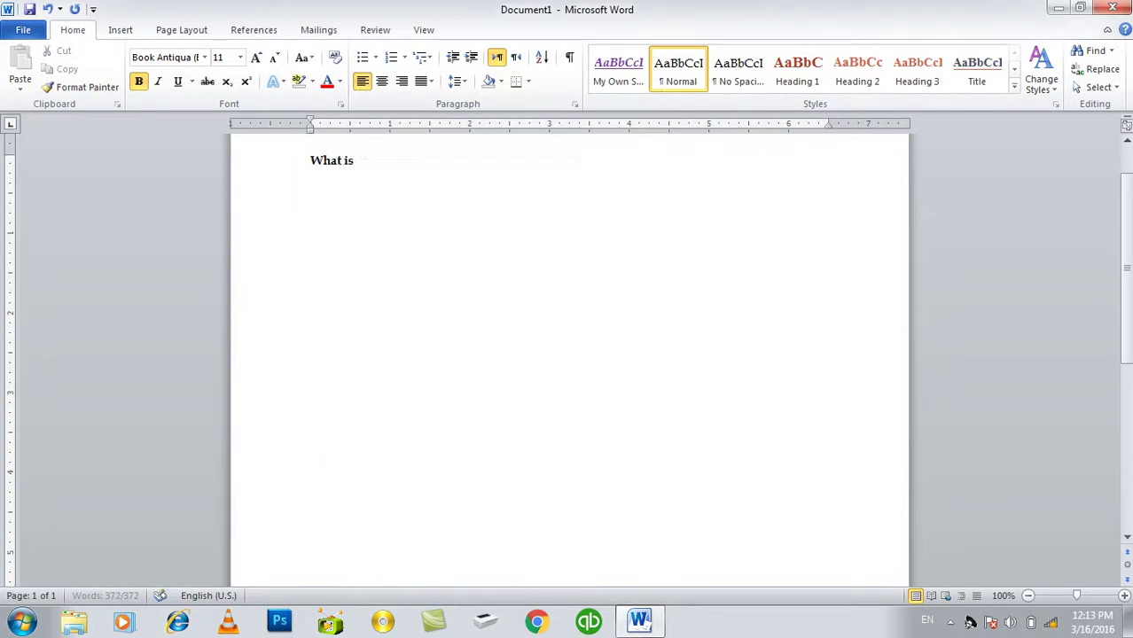
type(" computer and what forwe")
key("BackSpace")
key("BackSpace")
type("w u")
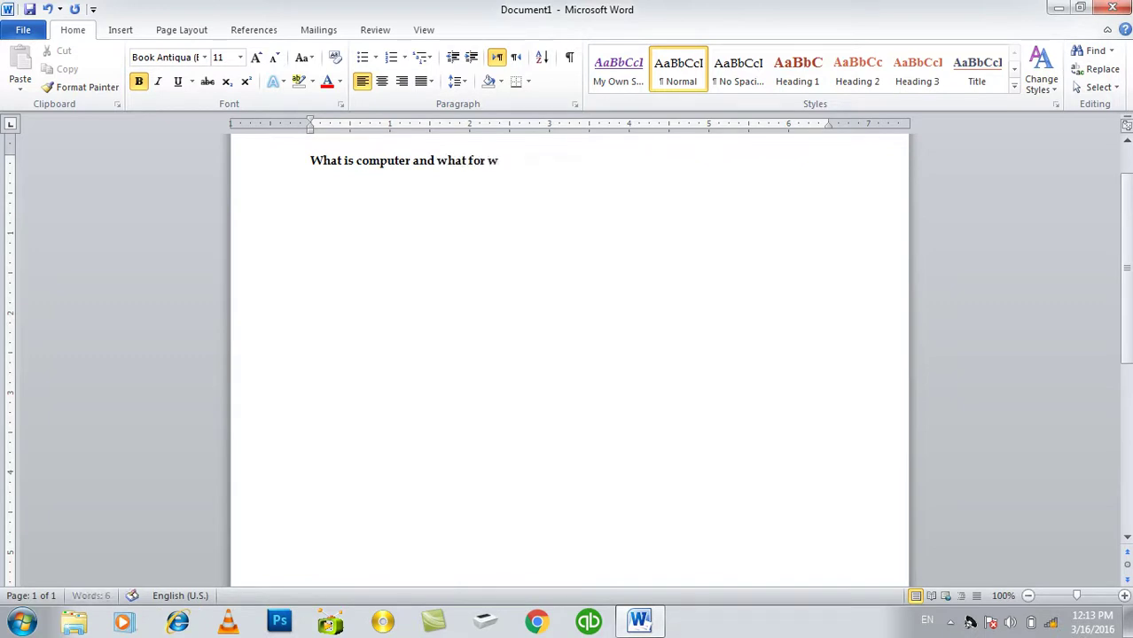
key("BackSpace")
key("BackSpace")
type("e use?")
- Duplicate the question line so the document contains seven copies of it
key("ctrl+a")
key("ctrl+c")
key("ctrl+v")
key("ctrl+v")
key("ctrl+v")
key("ctrl+v")
key("ctrl+v")
key("ctrl+v")
key("ctrl+v")
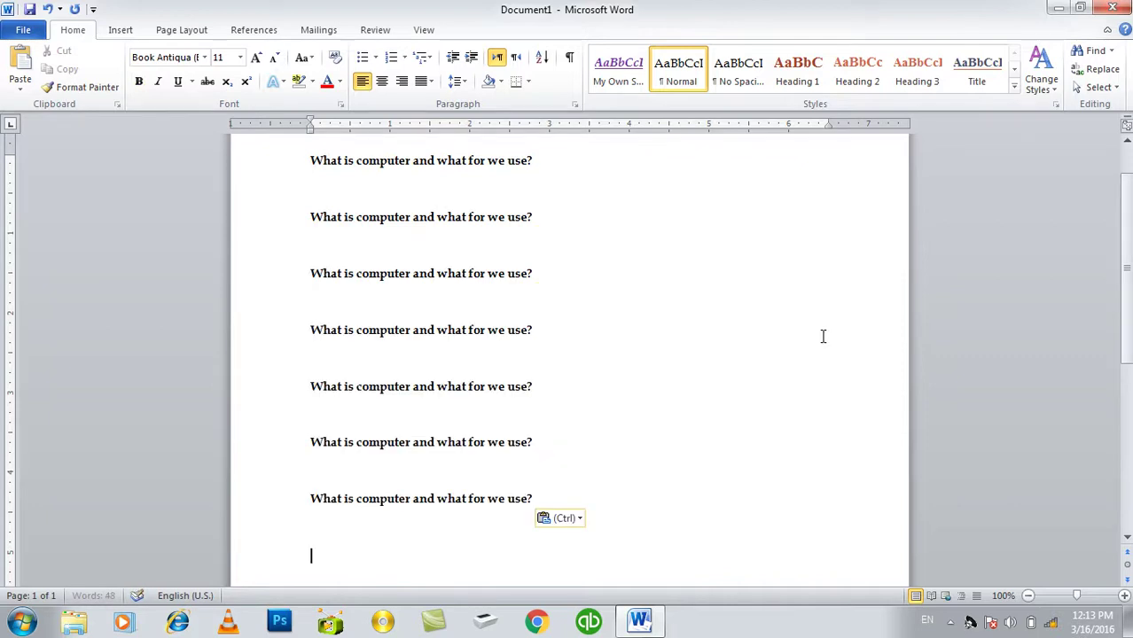
- Colour the word "computer" red in the first, fourth and seventh lines
double_click(381, 160)
left_click(312, 81)
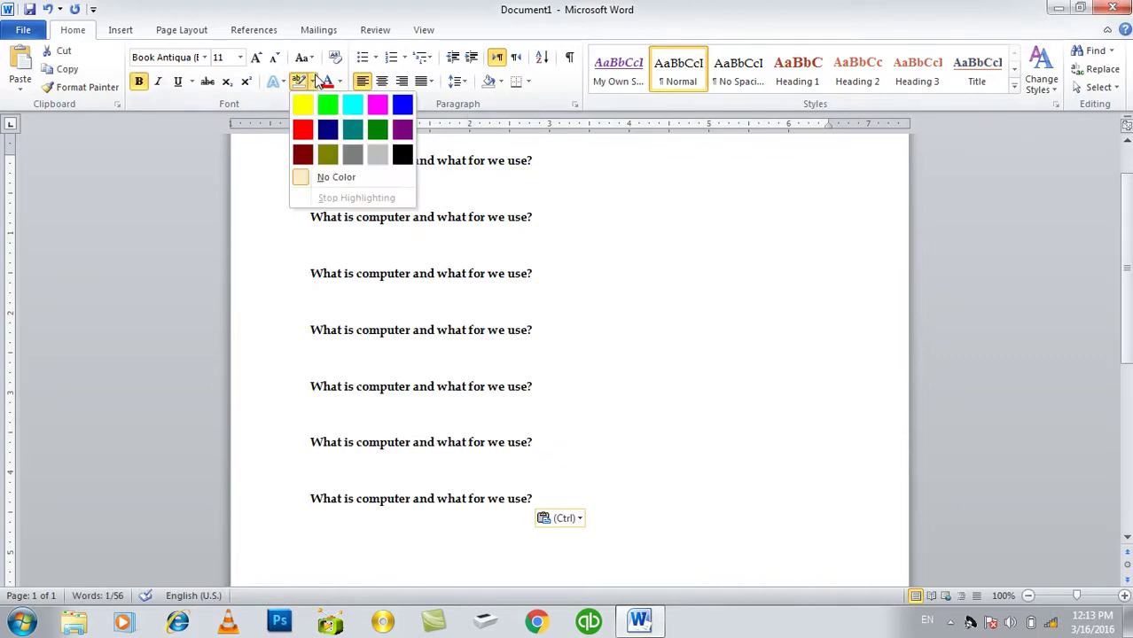
left_click(328, 81)
double_click(373, 334)
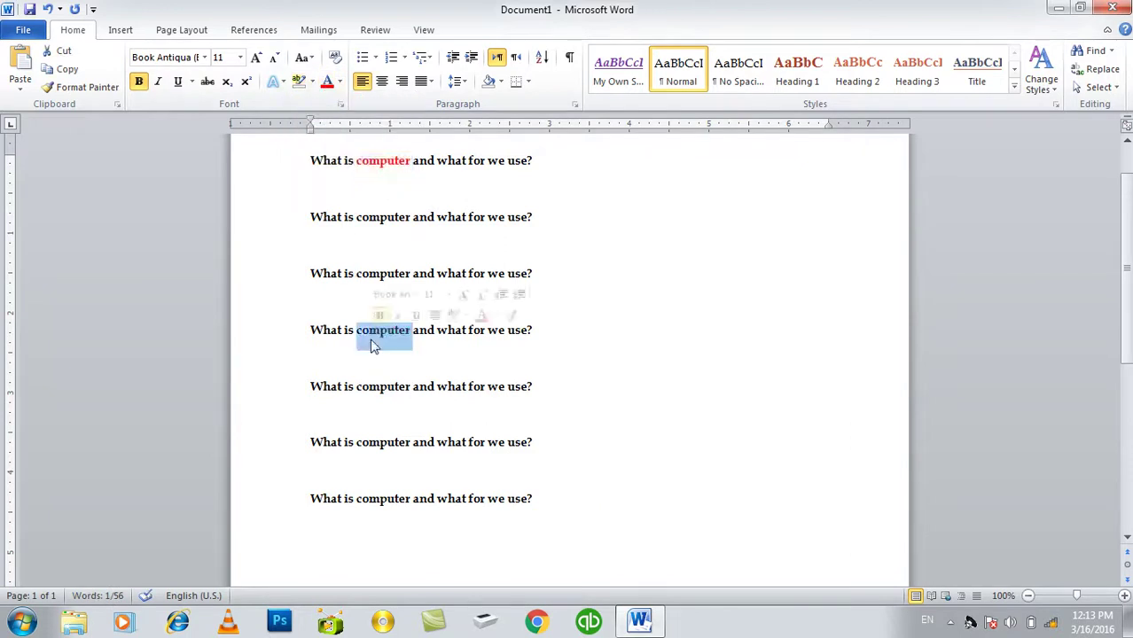
left_click(327, 81)
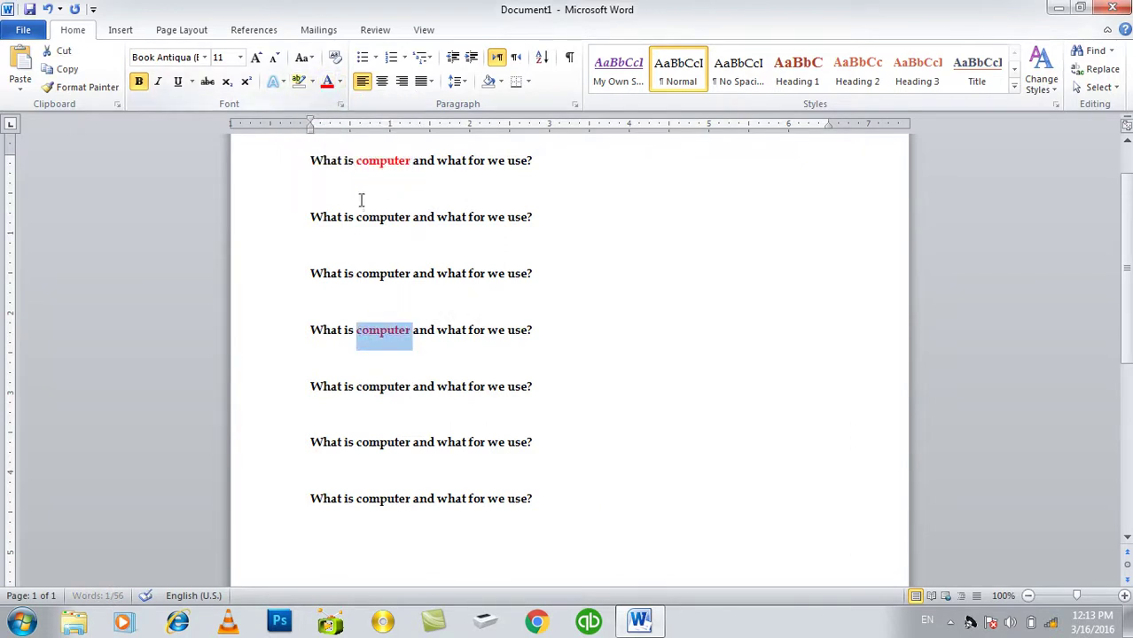
left_click(372, 497)
double_click(372, 496)
left_click(328, 80)
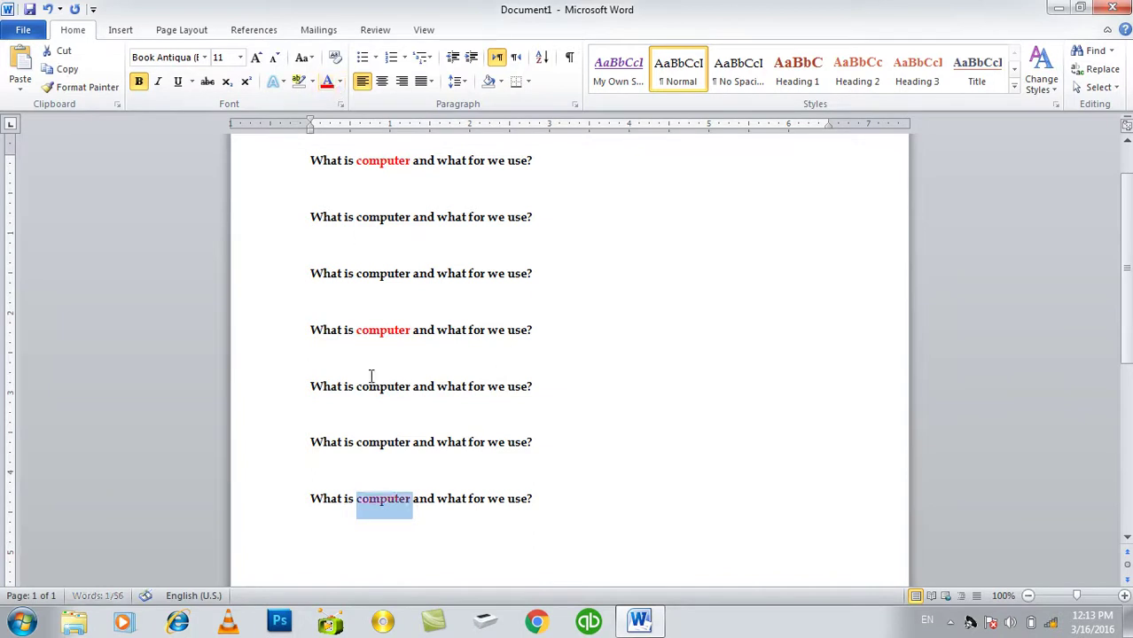
- Colour the word "computer" purple in the sixth, fifth, third and second lines
left_click(385, 443)
double_click(386, 443)
left_click(340, 81)
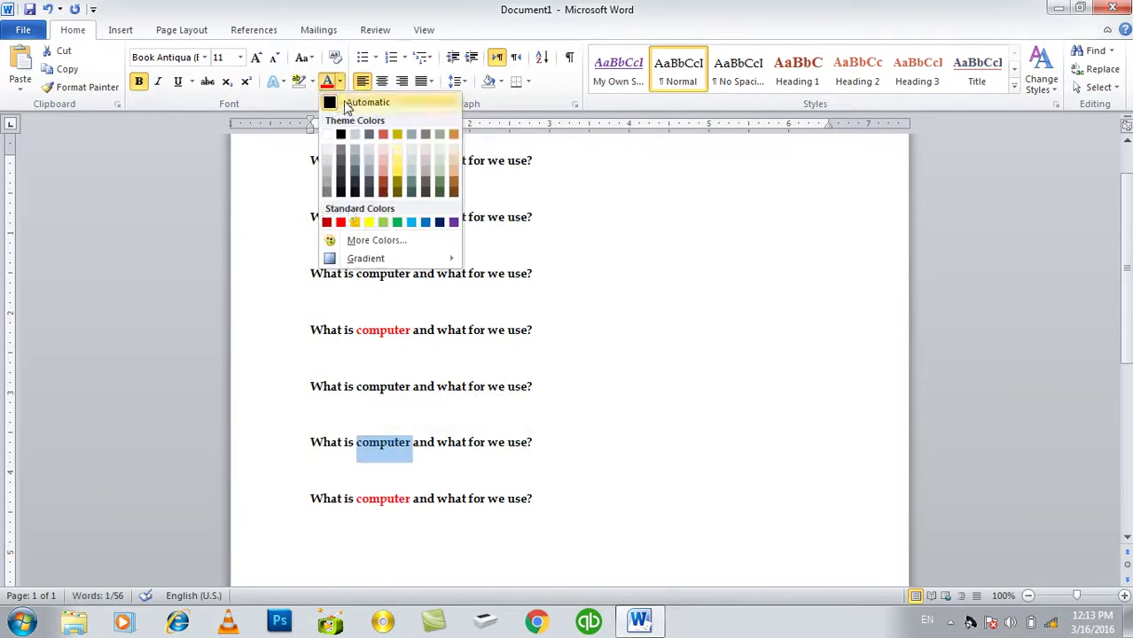
left_click(454, 222)
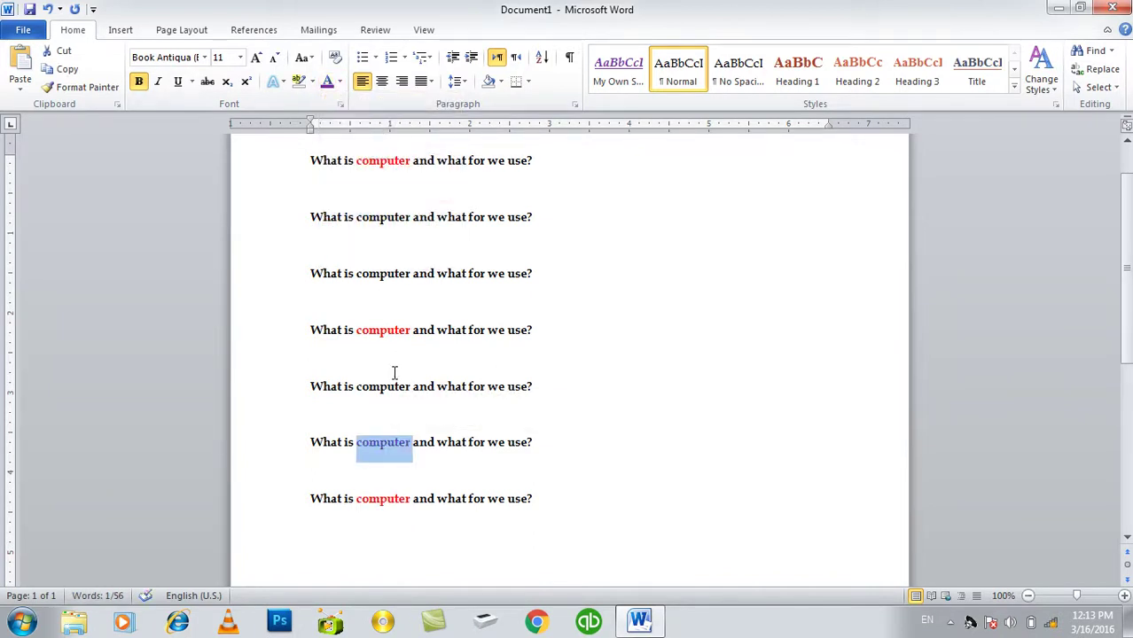
double_click(390, 387)
left_click(328, 81)
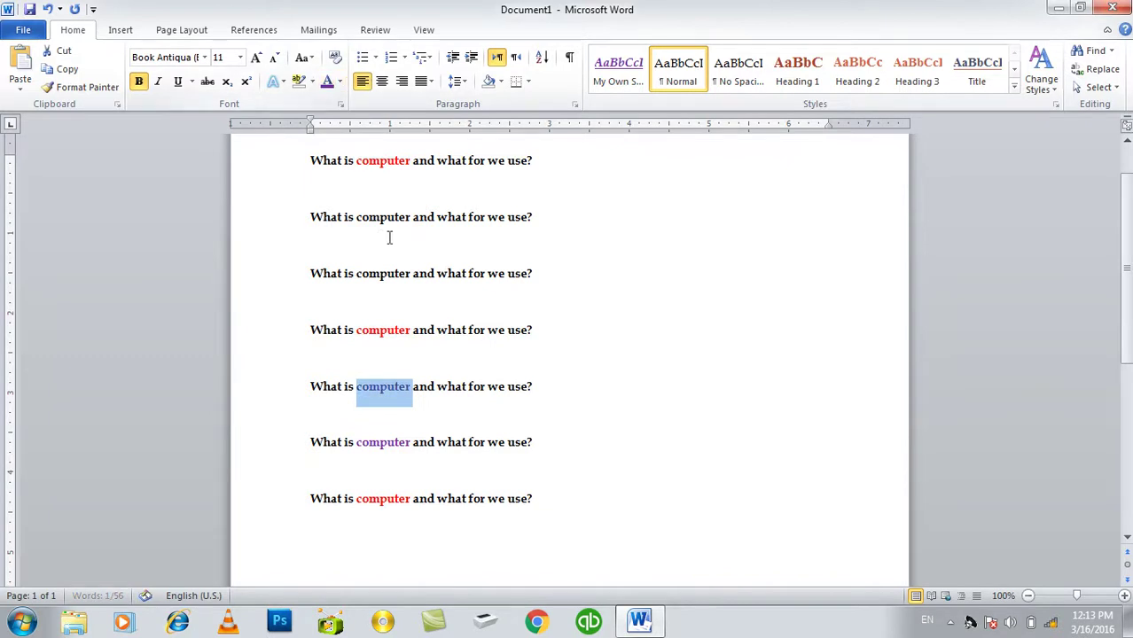
left_click(382, 273)
double_click(382, 273)
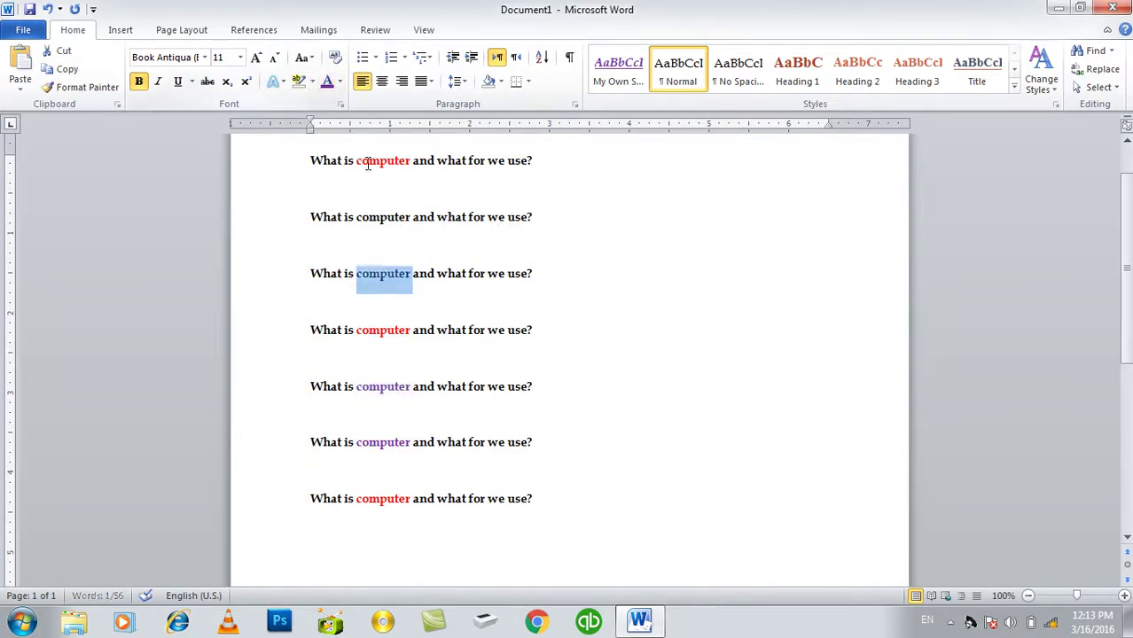
double_click(377, 217)
left_click(326, 80)
left_click(587, 246)
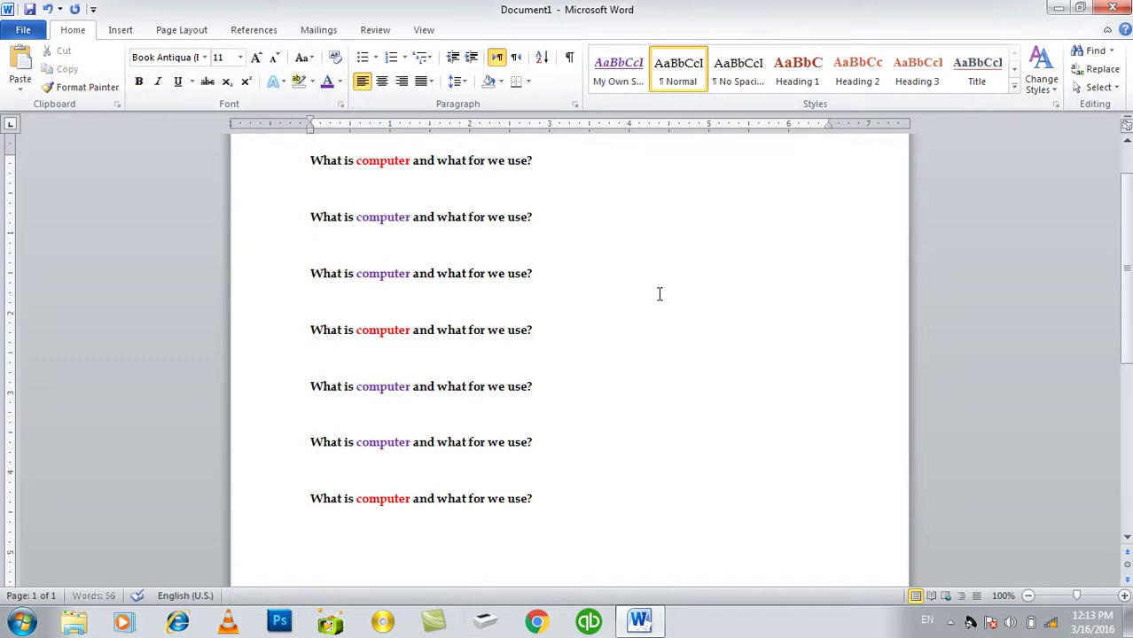
- Replace "Computer" with "PC", one match at a time in the third through sixth lines and all remaining matches at once
key("ctrl+h")
left_click_drag(667, 213, 949, 205)
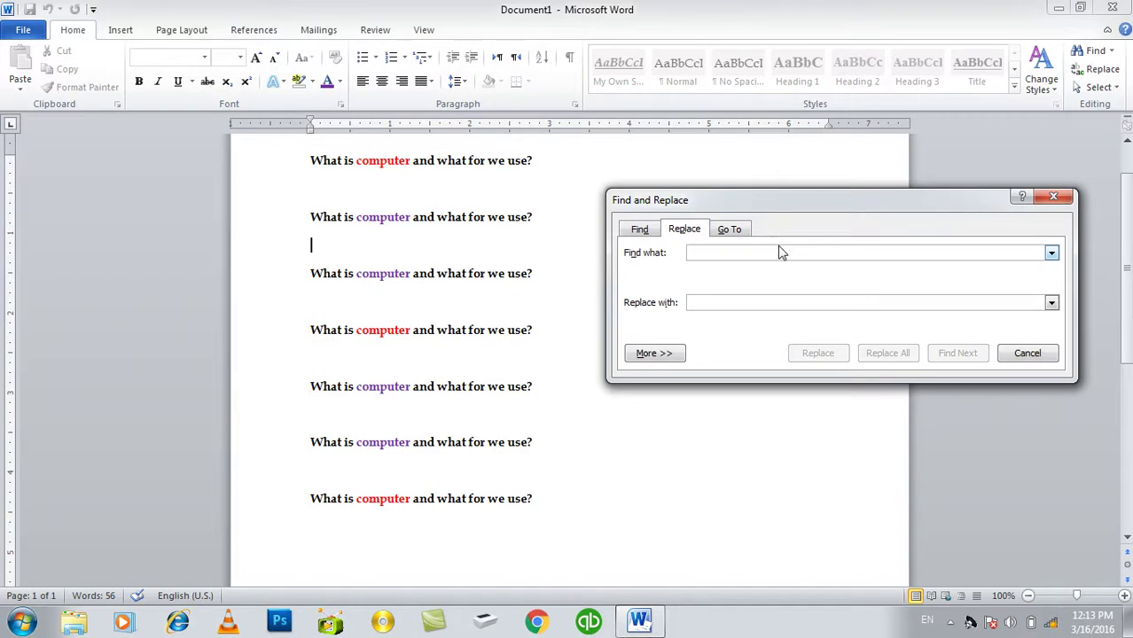
type("Computer")
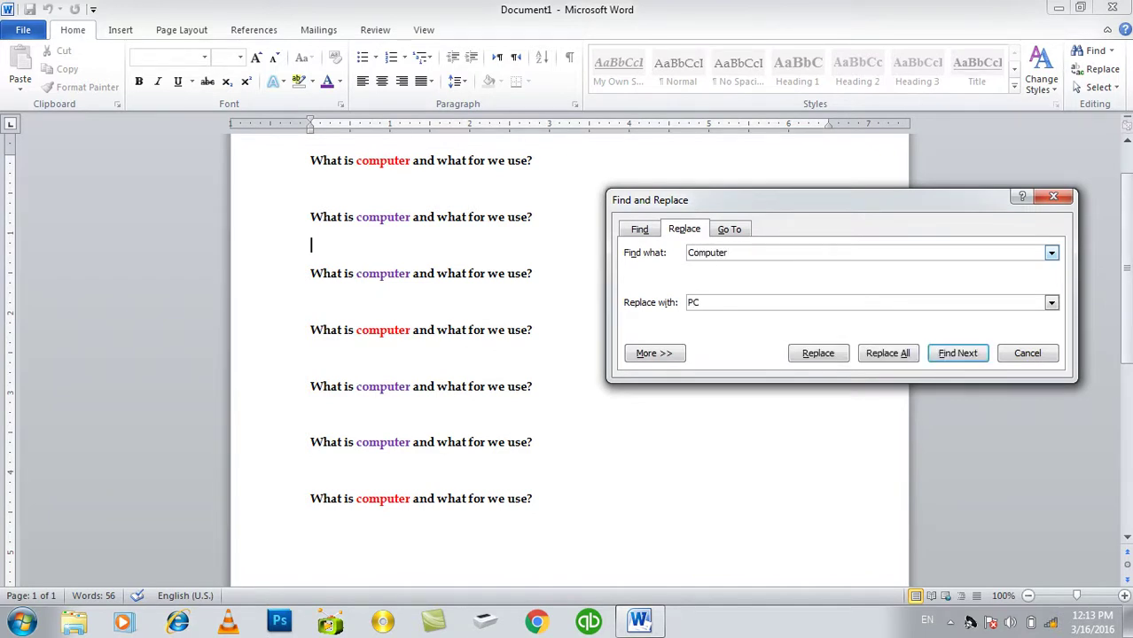
left_click(834, 353)
left_click(834, 354)
left_click(834, 354)
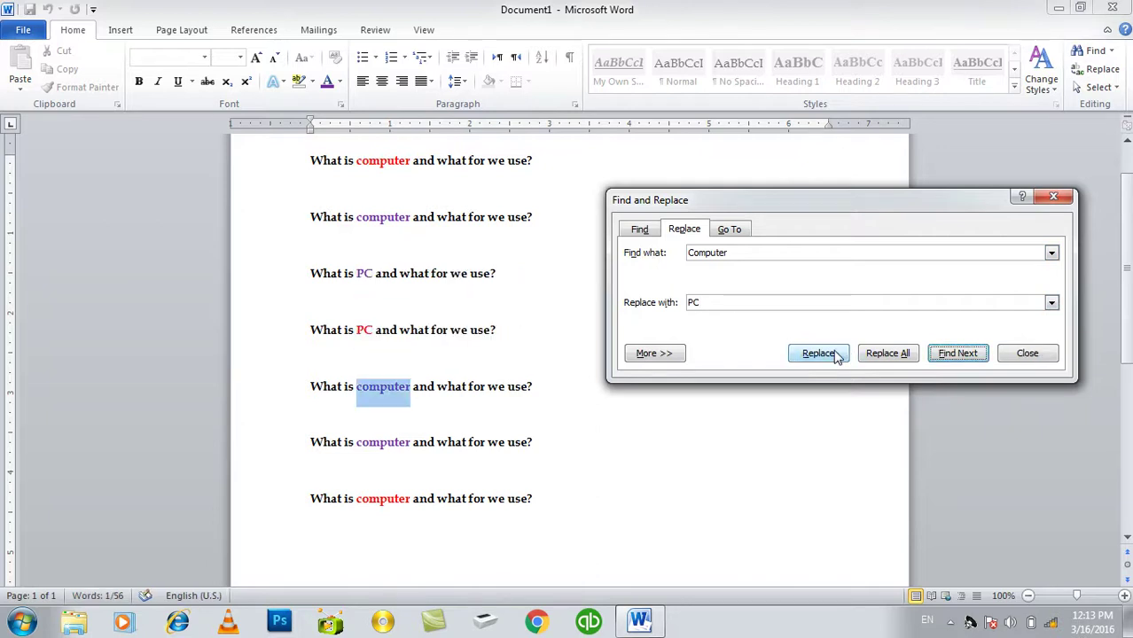
left_click(834, 354)
left_click(834, 353)
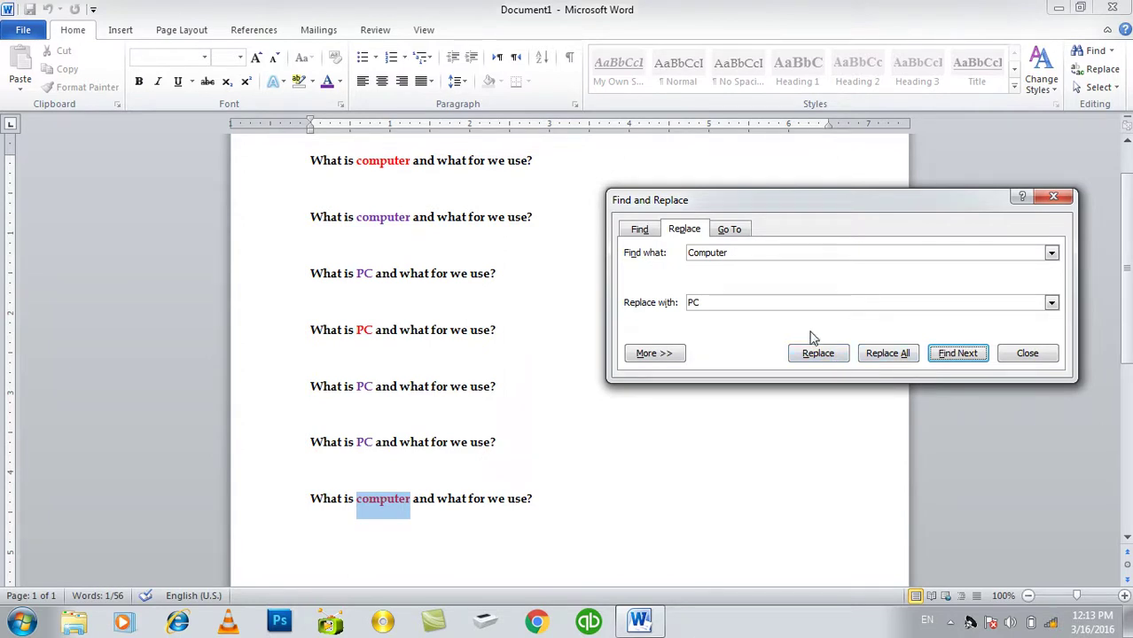
left_click(868, 354)
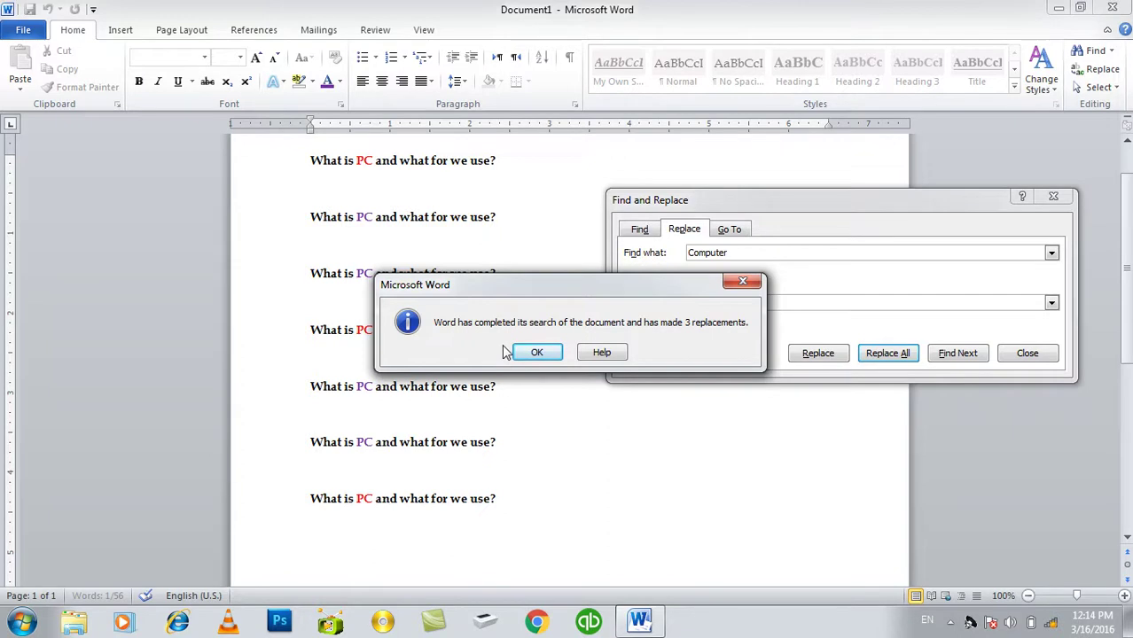
left_click(532, 353)
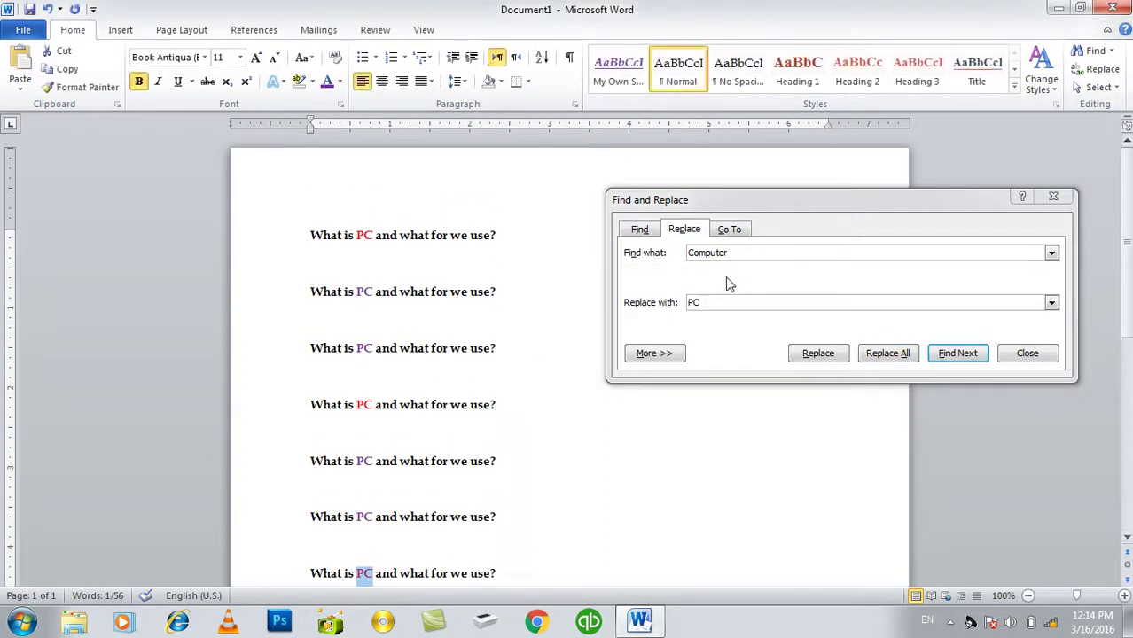
- Replace all occurrences of "PC" with "Computer" and close the Find and Replace dialog
type("PC")
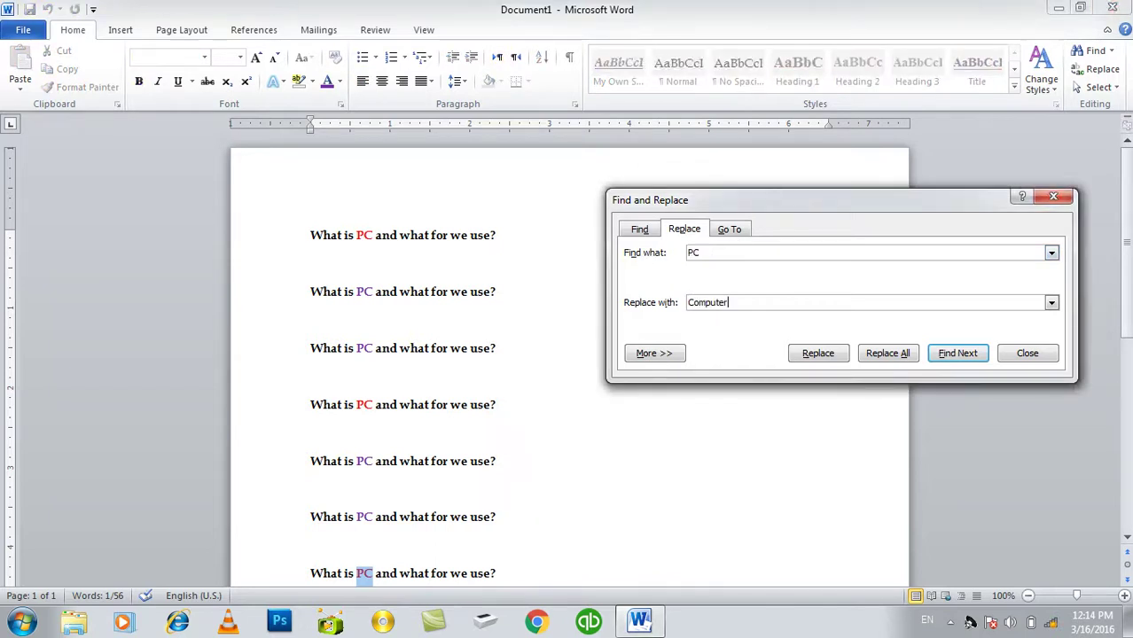
left_click(888, 353)
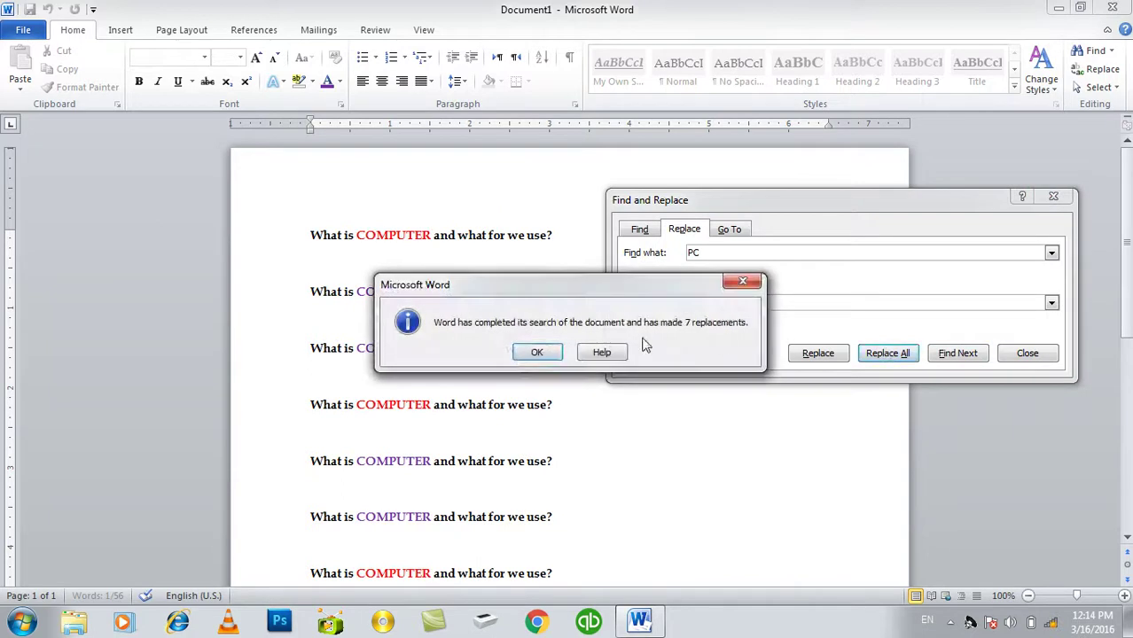
left_click(535, 353)
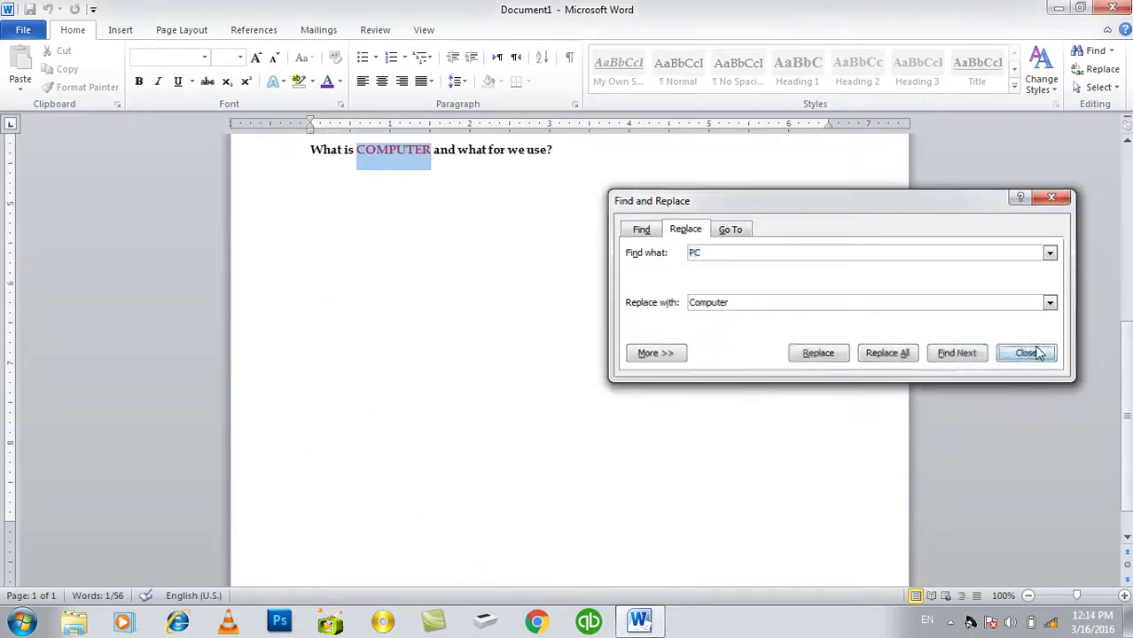
left_click(1031, 353)
scroll(842, 290, "up", 5)
left_click(647, 276)
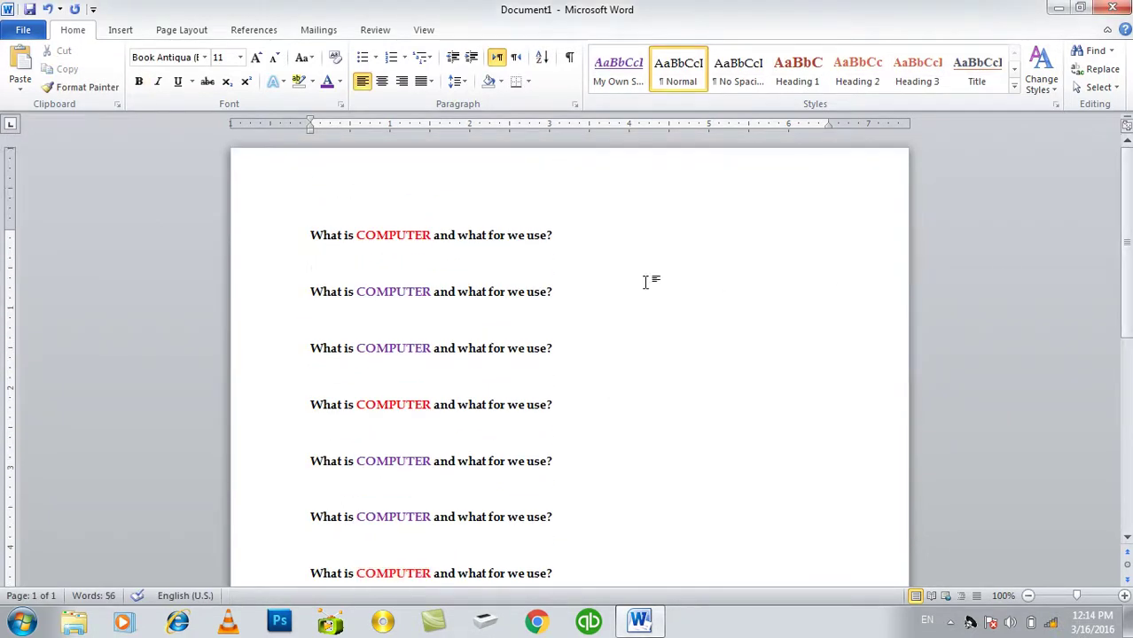
- Set up a new replacement that finds "Computer" and replaces it with "Personal Computer"
key("ctrl+h")
type("Computer")
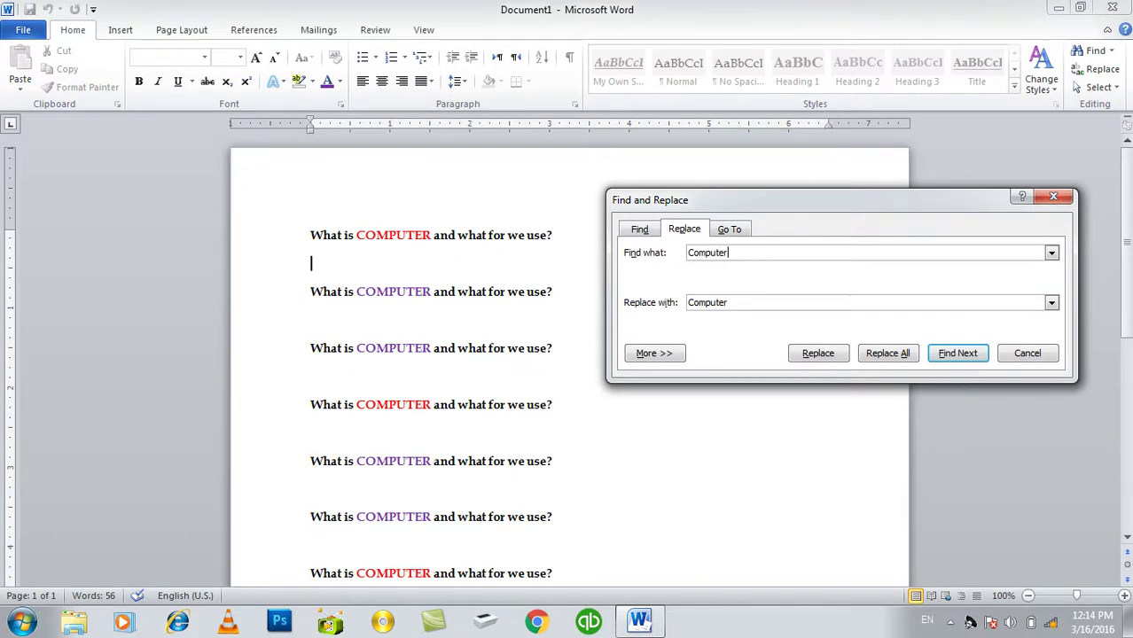
key("Tab")
type("Poer")
- Expand the search options and set the font colour of the "Personal Computer" replacement text to the standard Red
left_click(640, 354)
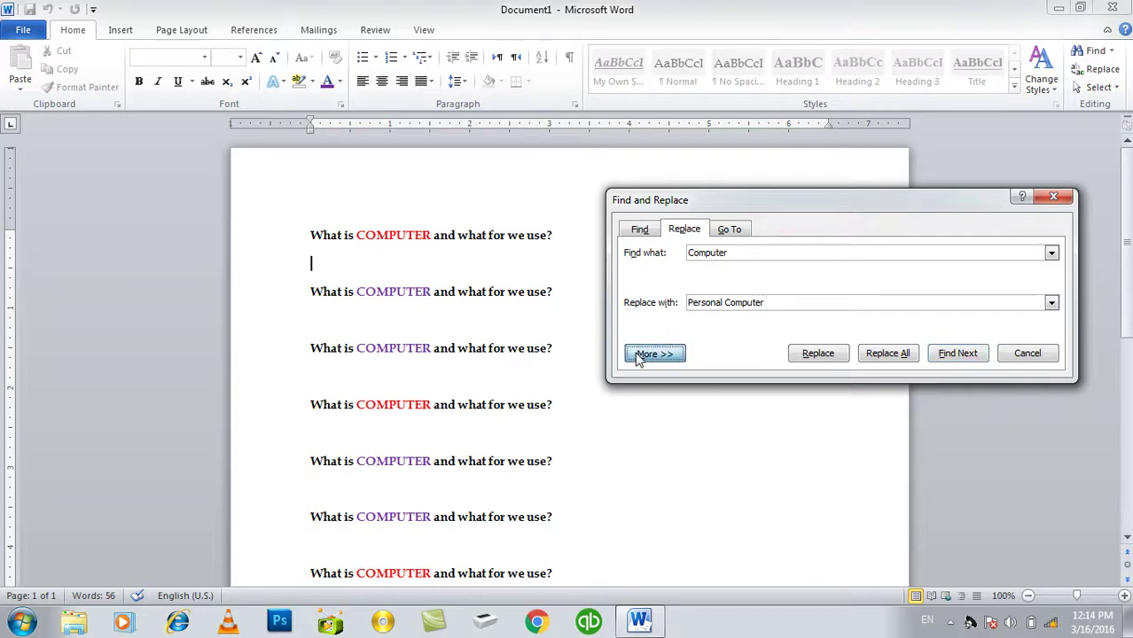
left_click_drag(768, 302, 687, 302)
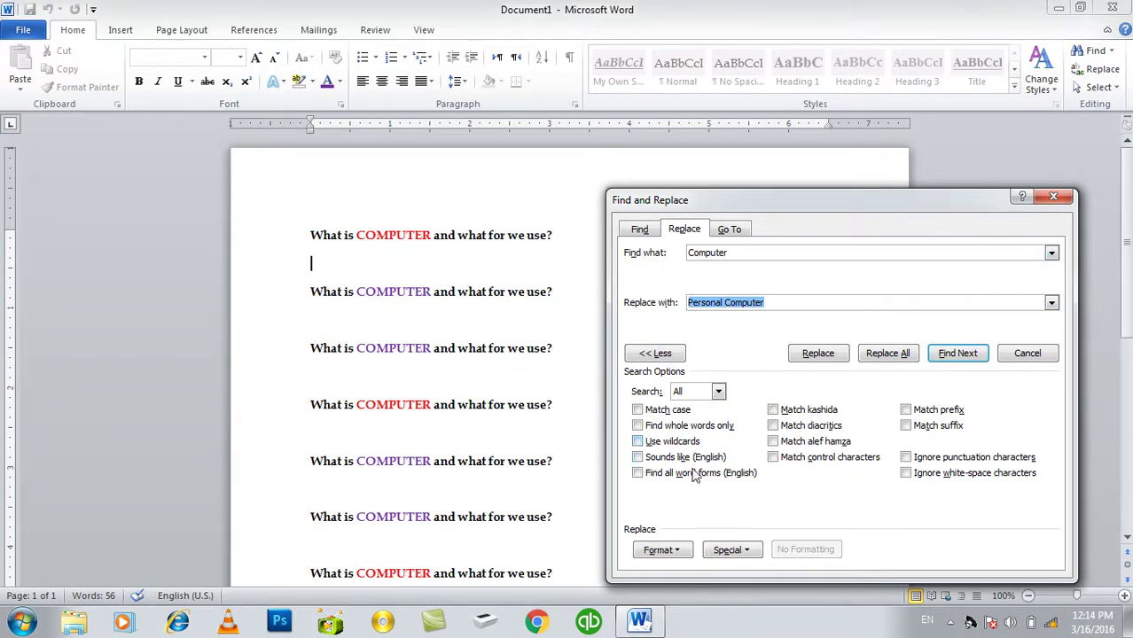
left_click(663, 549)
left_click(696, 417)
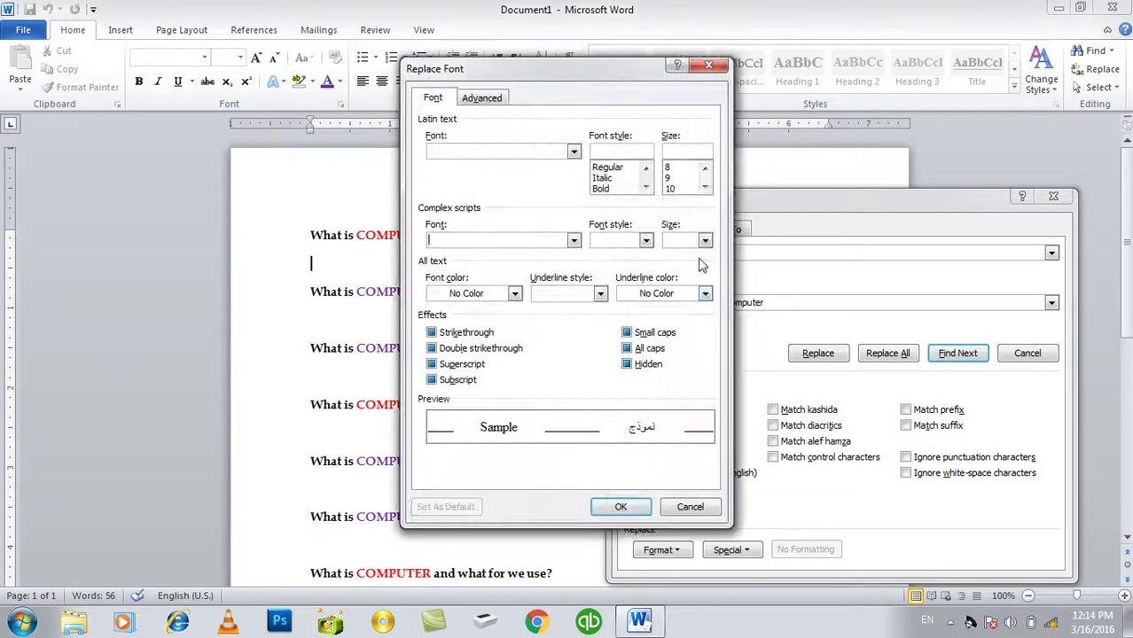
left_click(645, 241)
left_click(644, 241)
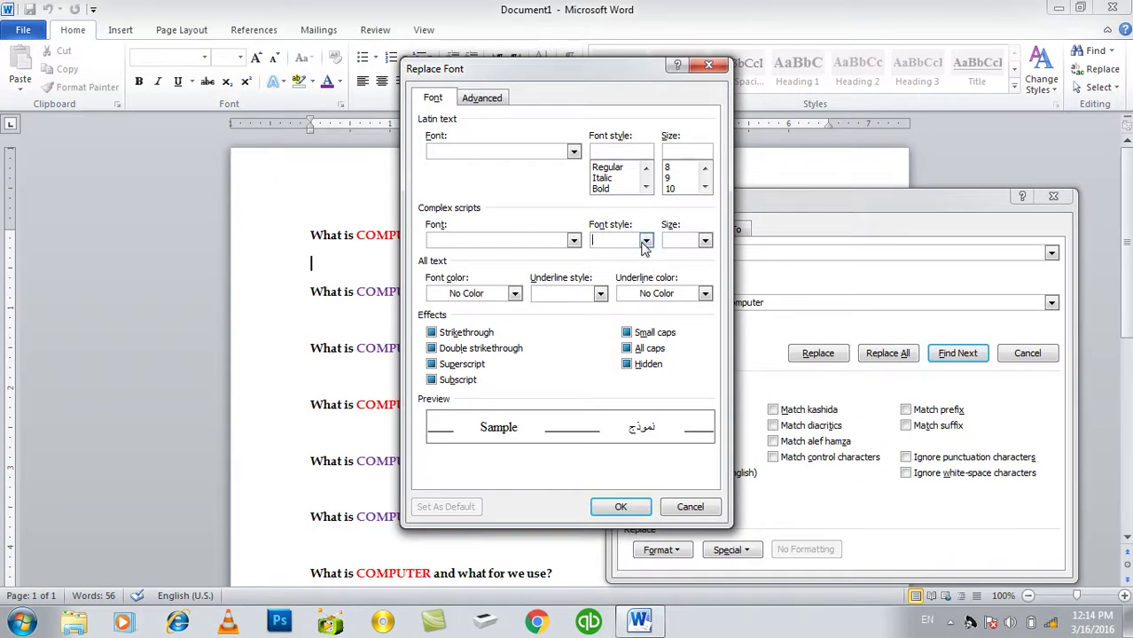
left_click(514, 294)
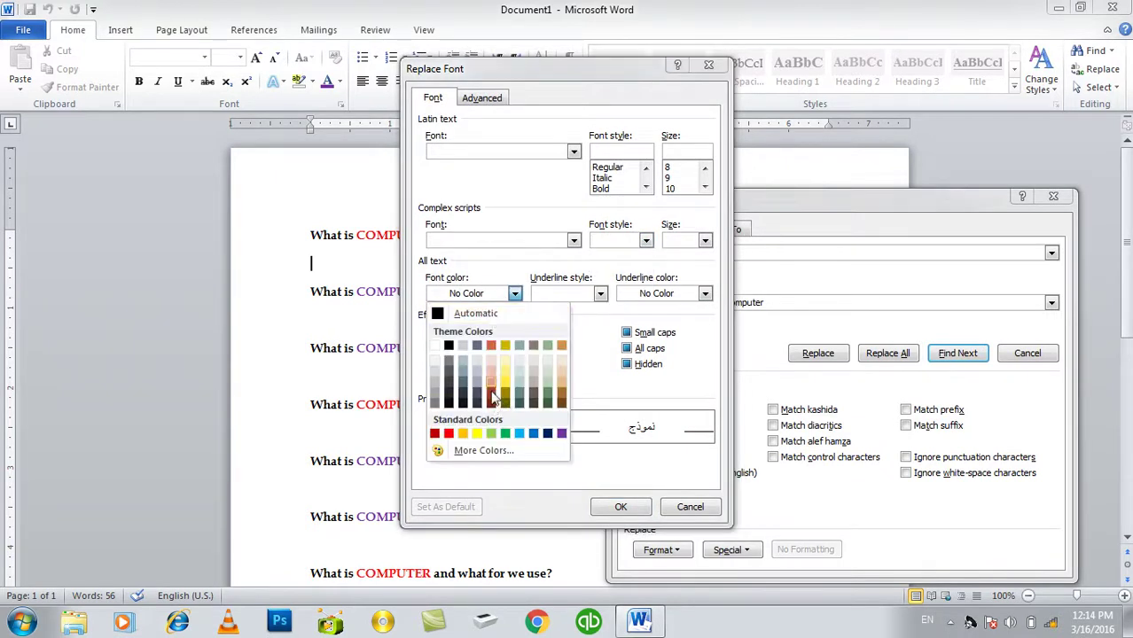
left_click(449, 433)
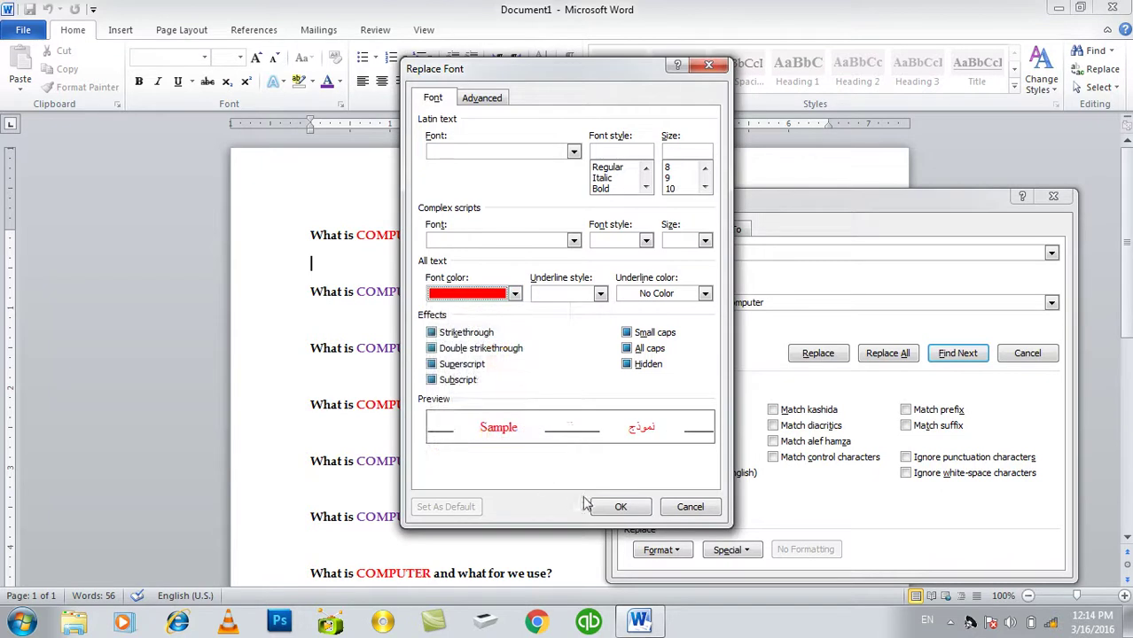
left_click(612, 506)
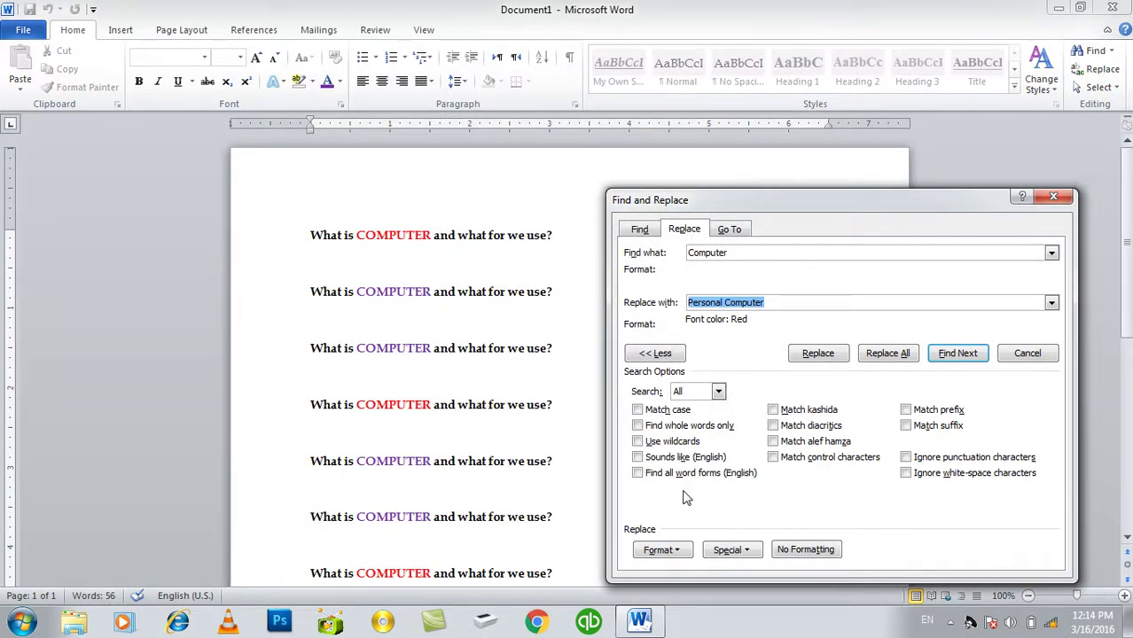
- Add the Bold font style to the formatting of the "Personal Computer" replacement text
left_click(674, 551)
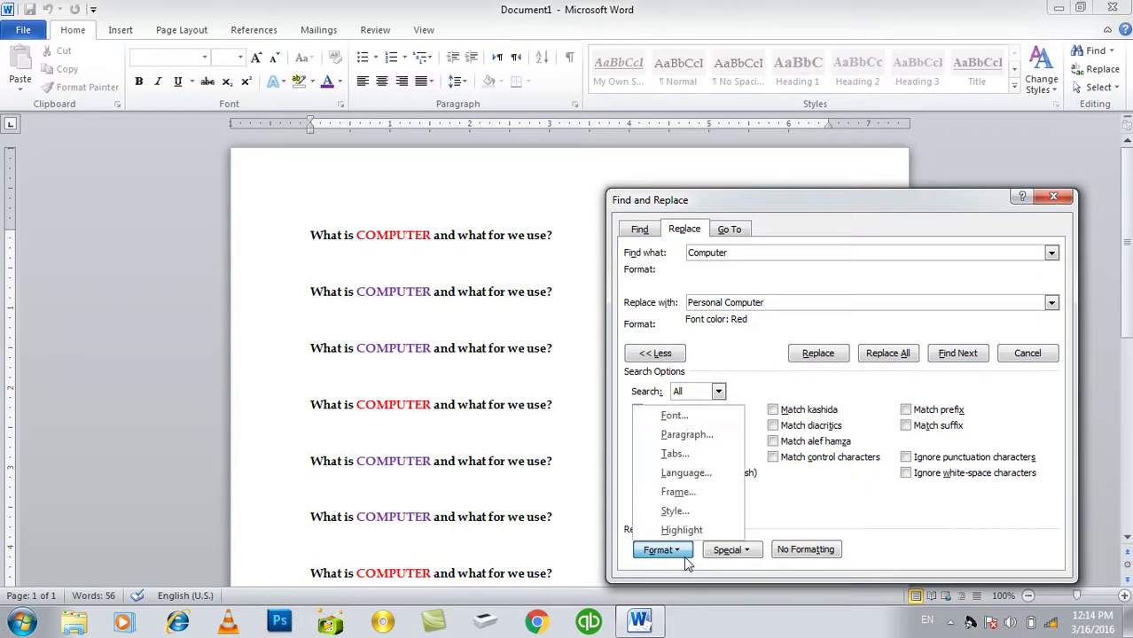
left_click(689, 417)
left_click(621, 189)
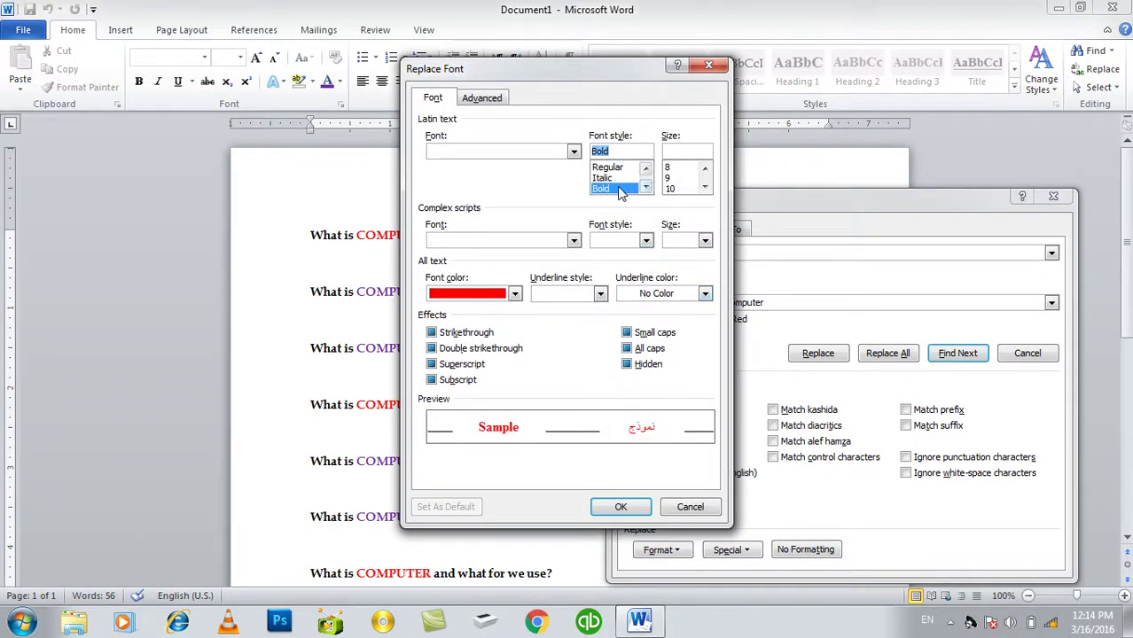
left_click(620, 506)
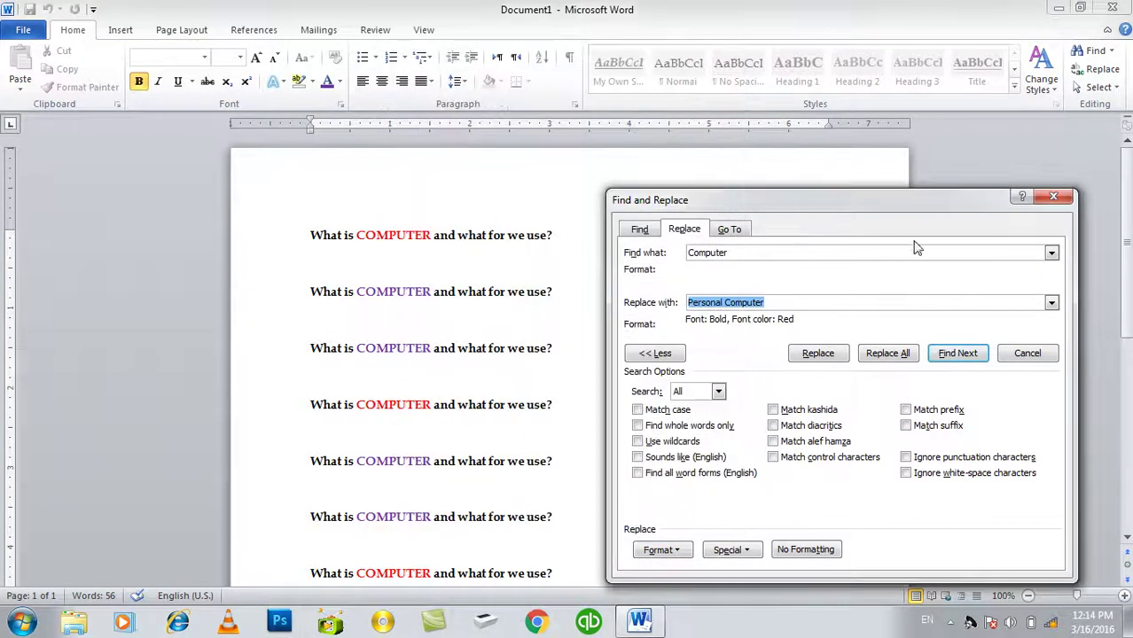
- Replace "Computer" with the formatted "Personal Computer" one match at a time in the second and third lines, and close the dialog
left_click_drag(908, 206, 915, 201)
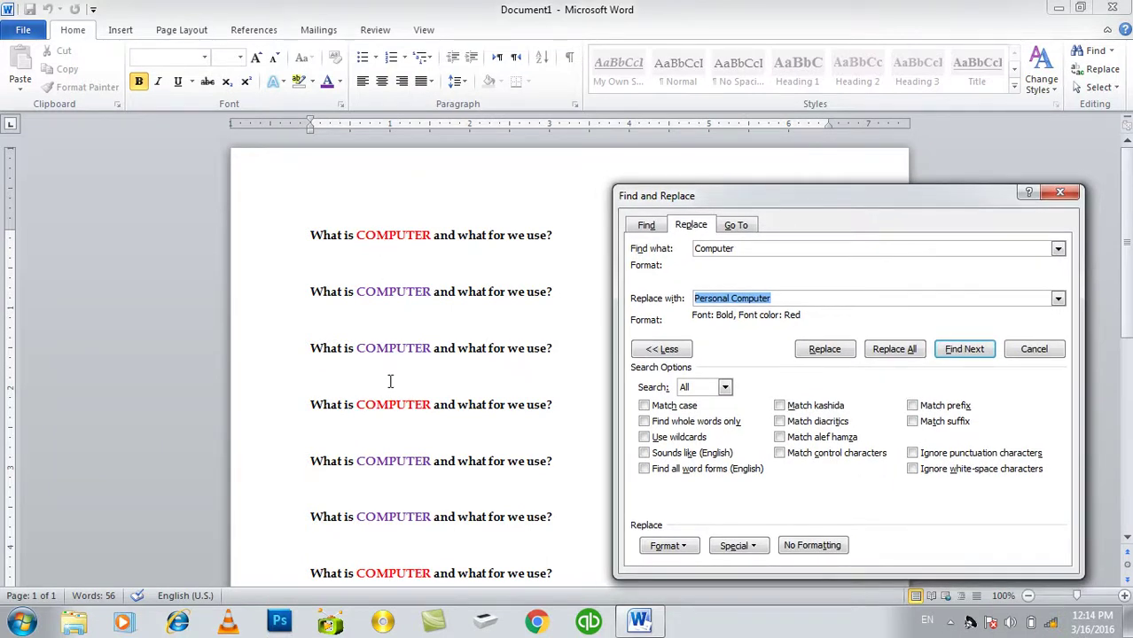
left_click(846, 352)
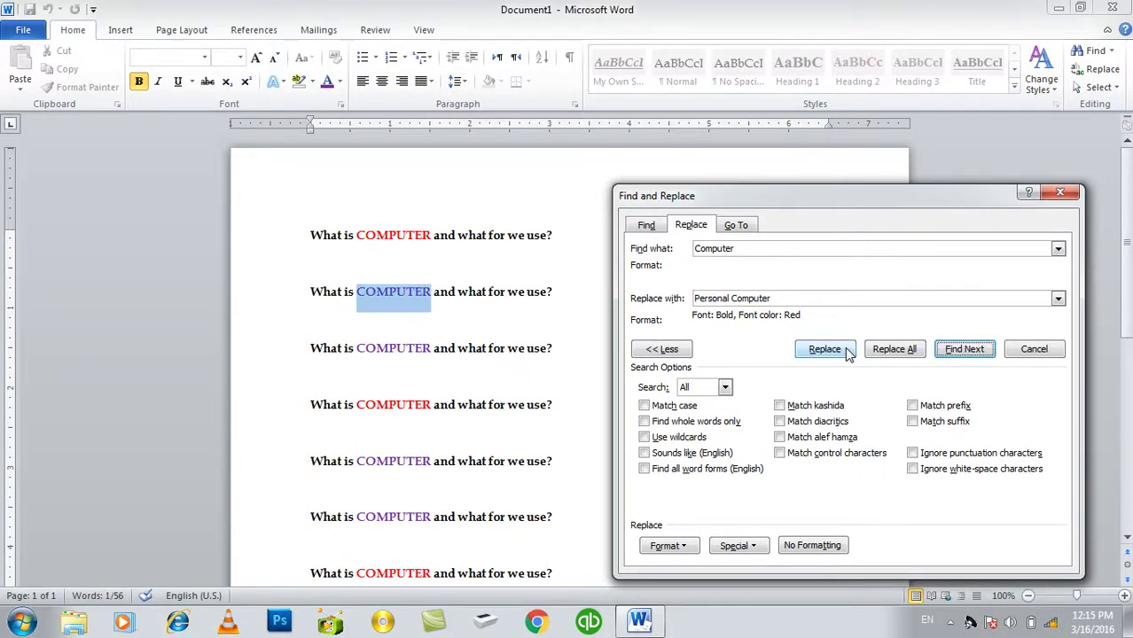
left_click(847, 352)
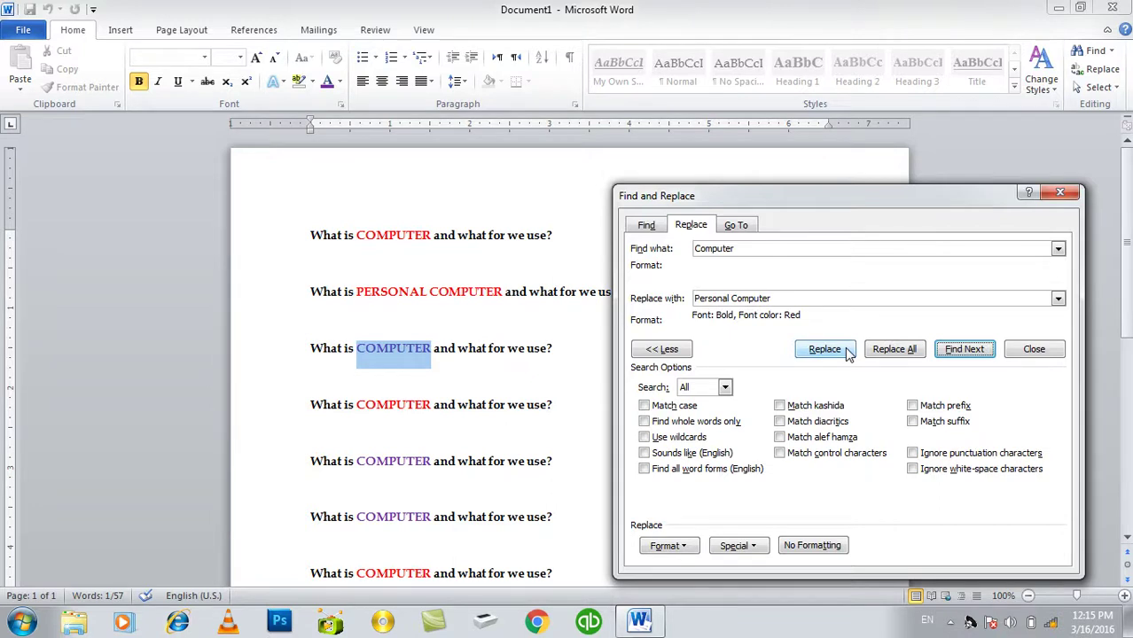
left_click(847, 352)
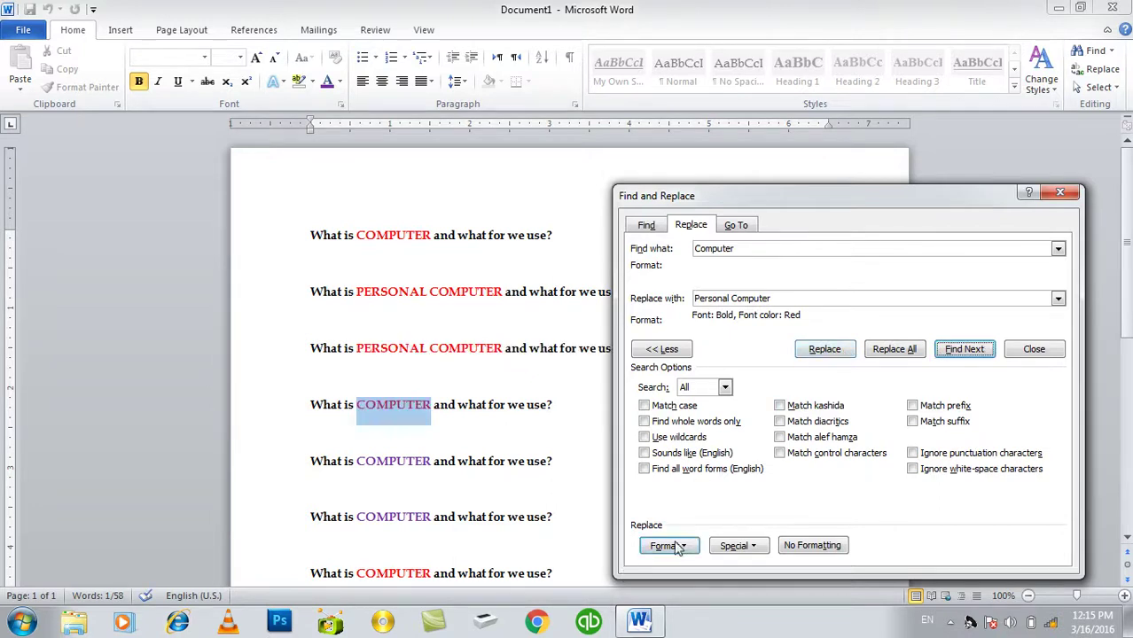
left_click(1032, 349)
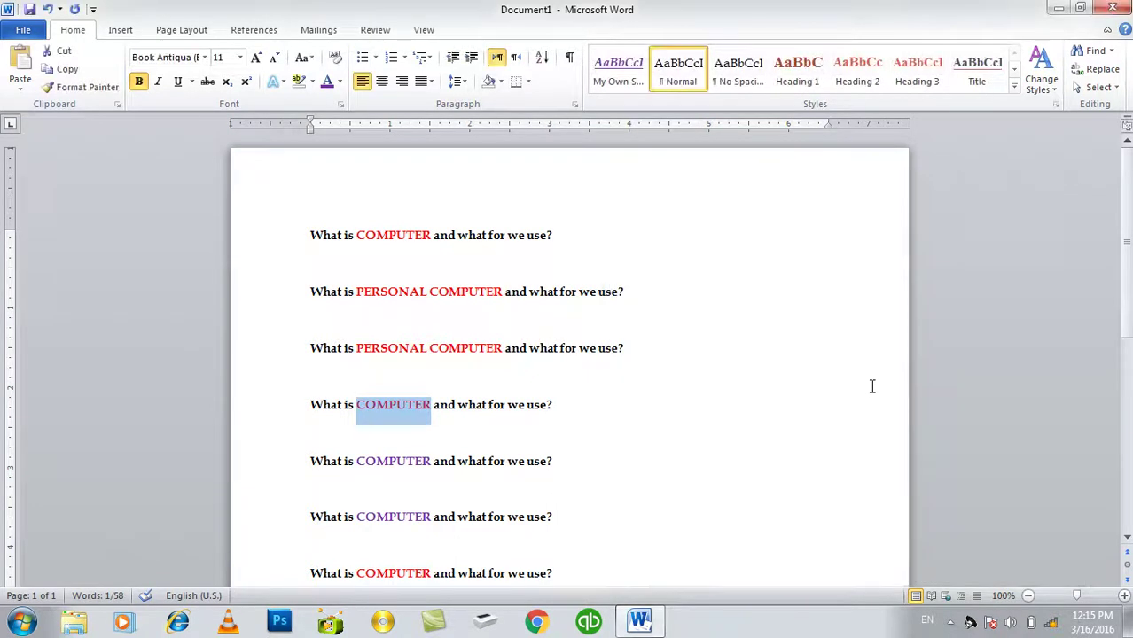
- Undo the two formatted replacements and swap the document, without saving it, for a new blank one
key("ctrl+z")
key("ctrl+z")
key("ctrl+a")
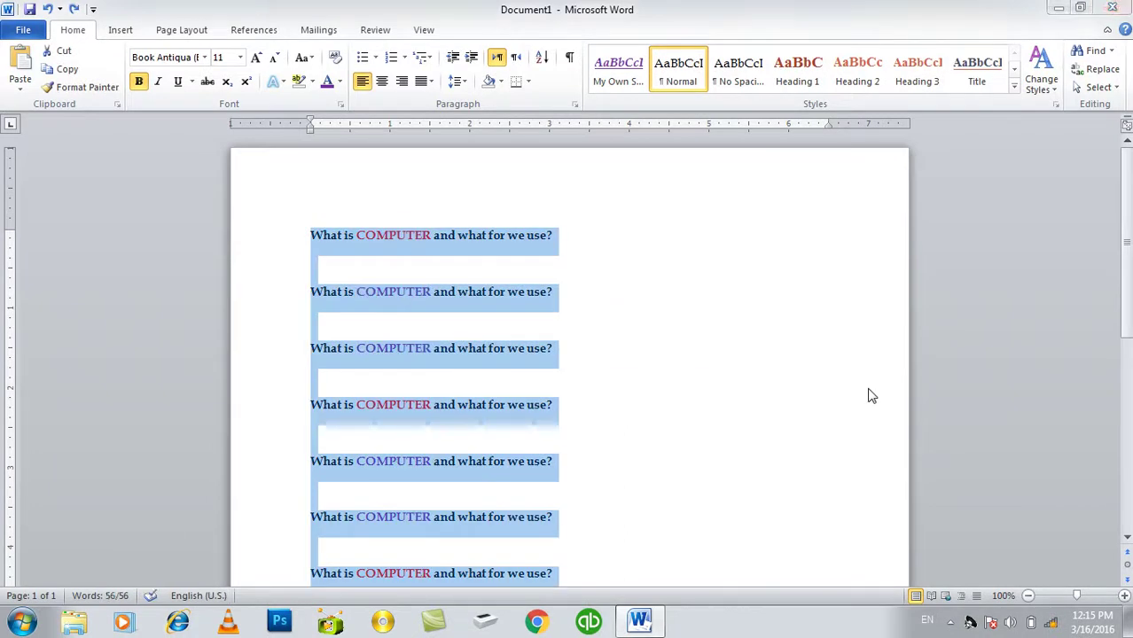
key("ctrl+w")
key("n")
key("ctrl+n")
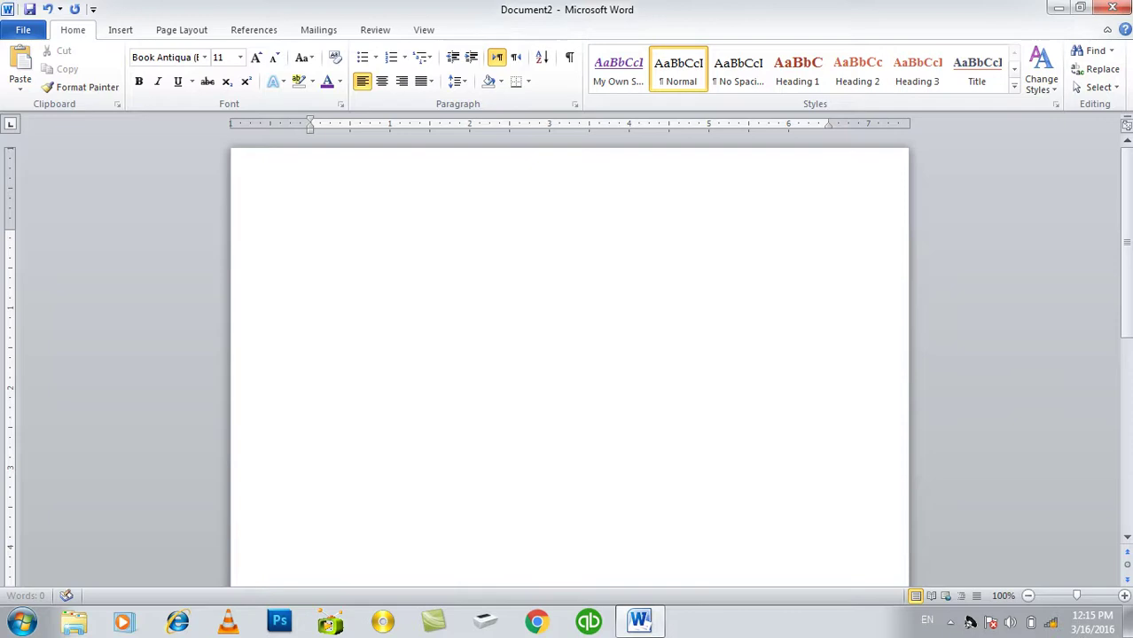
- Modify the Normal style to use the font Times New Roman (Body CS)
left_click(1015, 88)
right_click(697, 64)
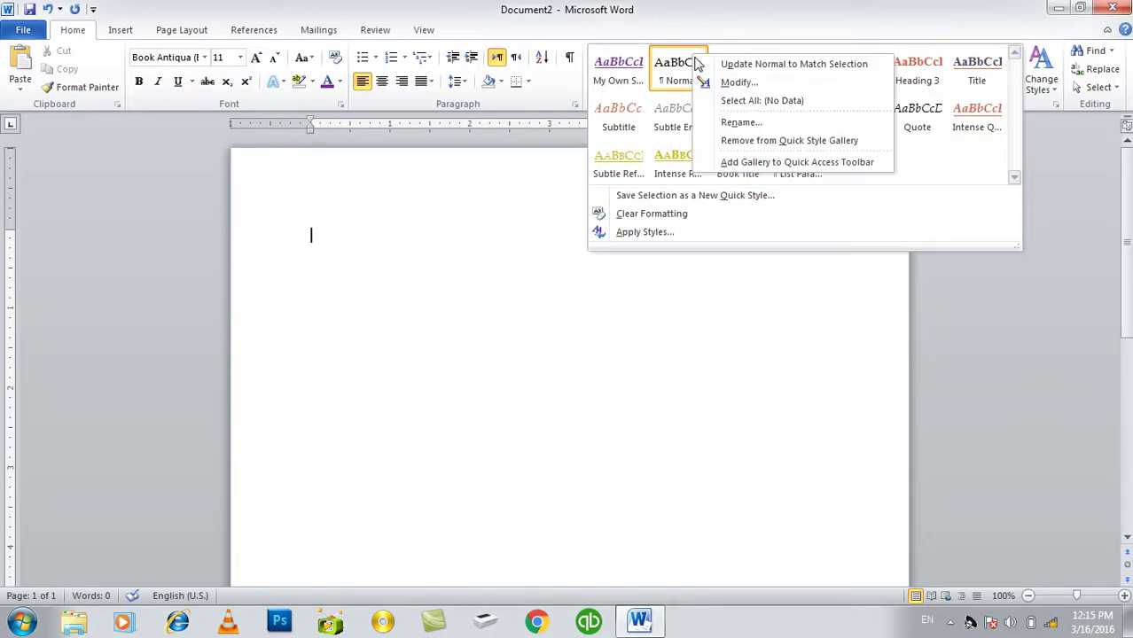
left_click(667, 213)
right_click(671, 81)
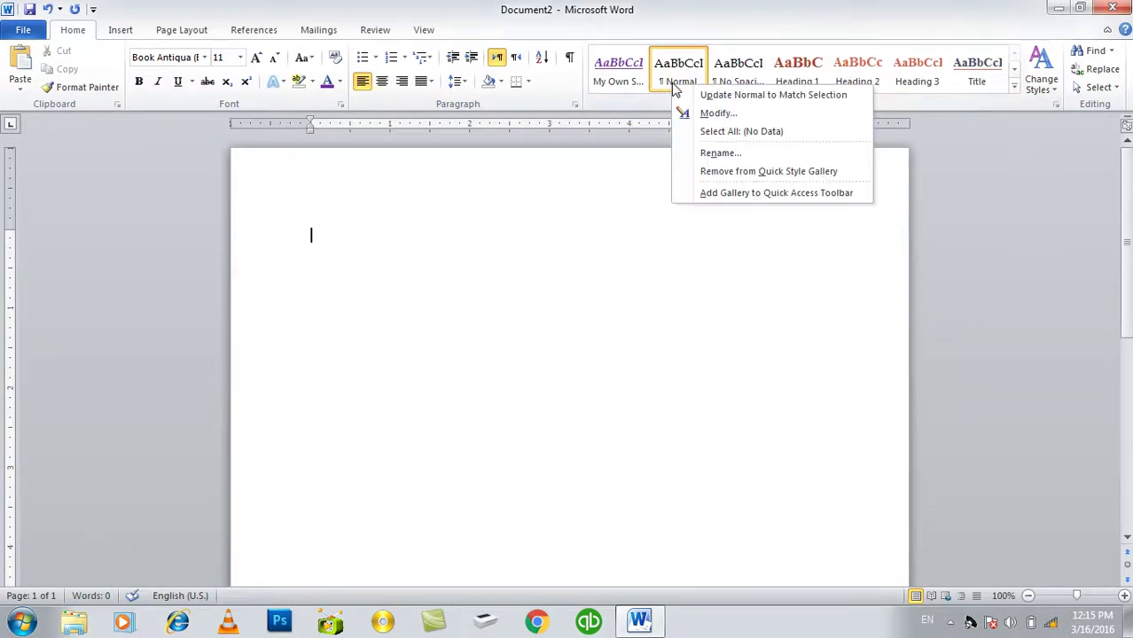
left_click(739, 114)
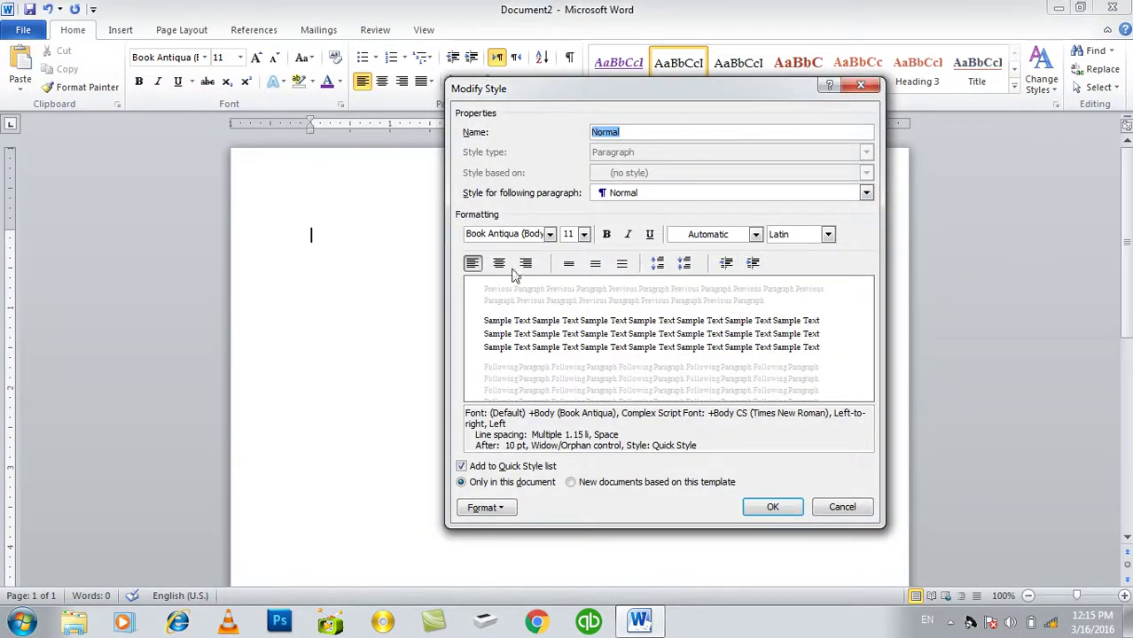
left_click(549, 234)
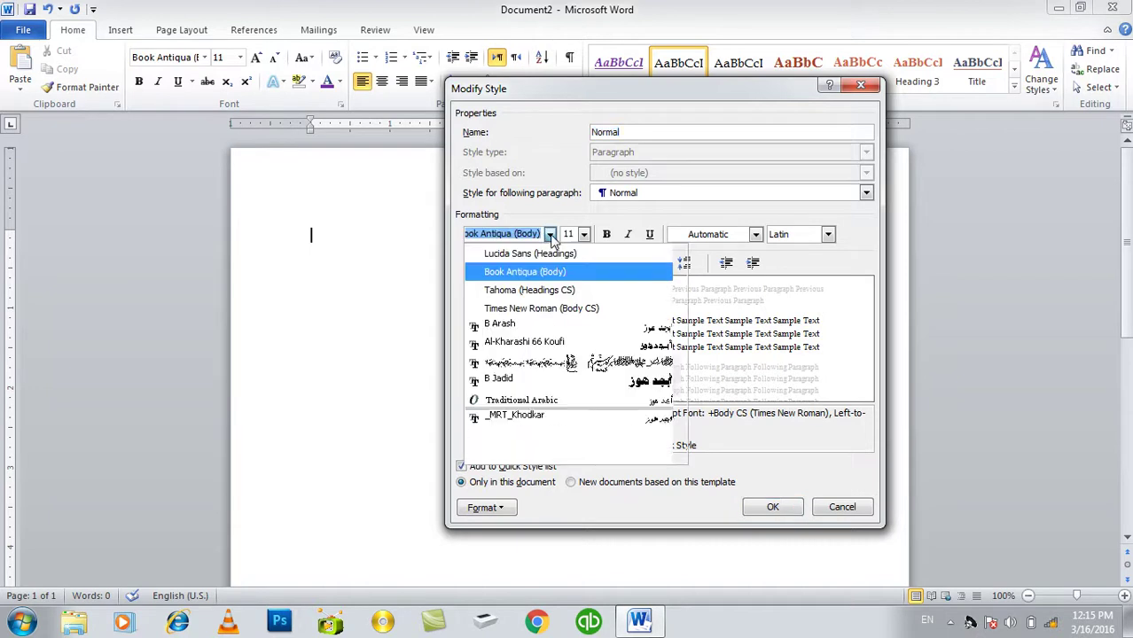
scroll(537, 290, "down", 1)
scroll(538, 291, "up", 1)
left_click(539, 290)
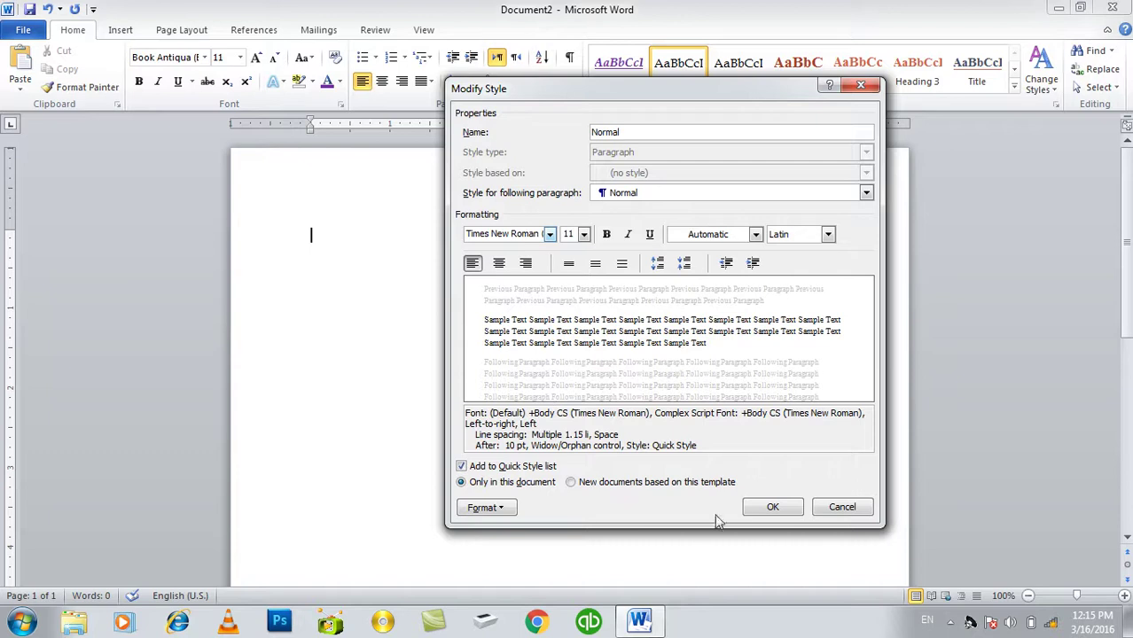
left_click(764, 511)
- Apply the built-in Office 2 theme fonts to the document and set the current styles as the default
left_click(1040, 79)
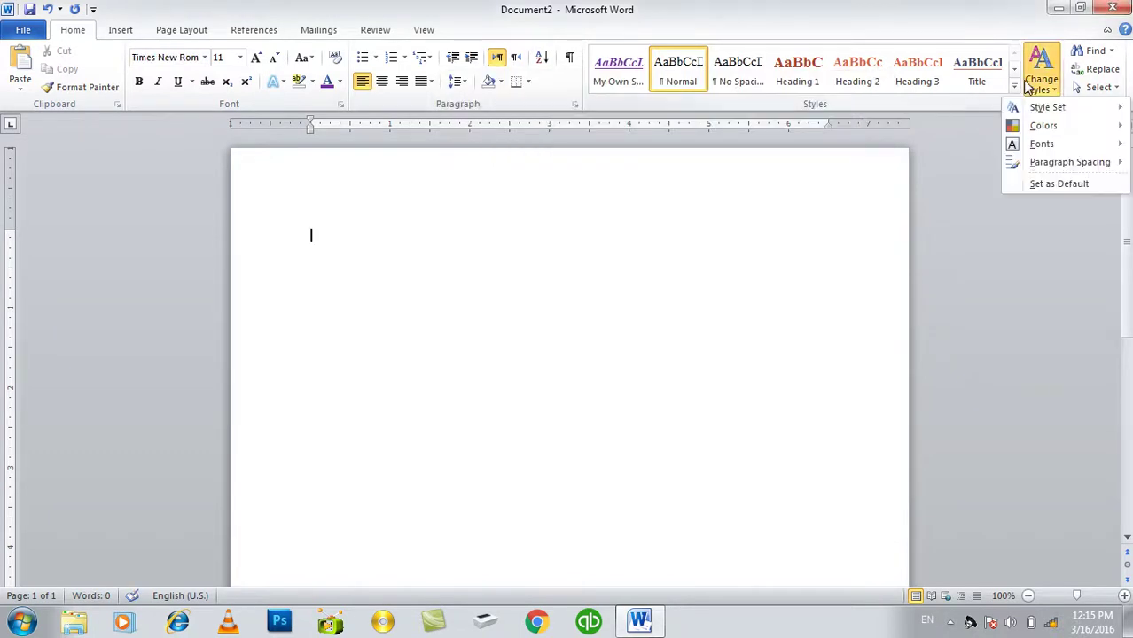
mouse_move(1035, 150)
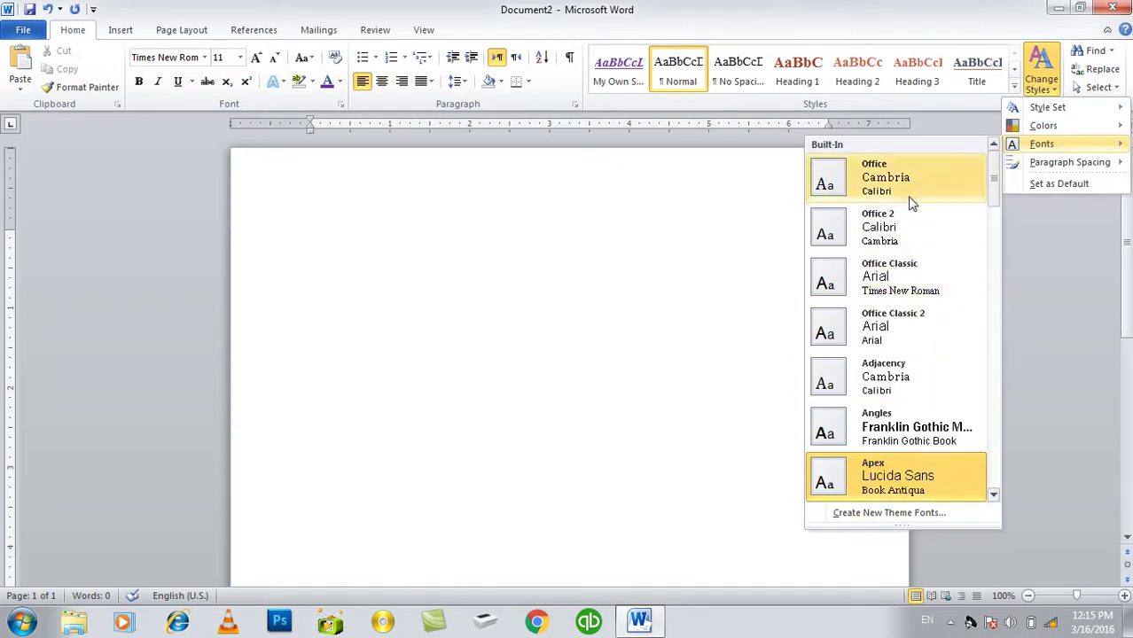
left_click(909, 232)
left_click(1042, 75)
left_click(1039, 184)
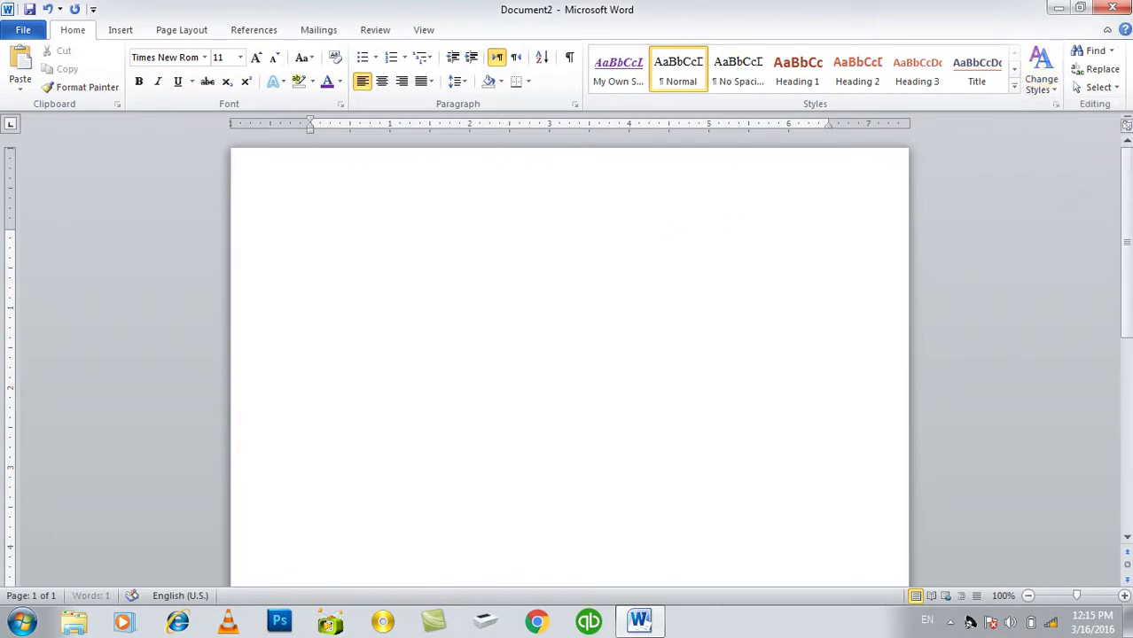
- Write the sentence "What is computer and what for we use?" and duplicate it to fill eleven lines
type("what is compu")
type(" use?")
key("ctrl+a")
key("ctrl+c")
key("ctrl+v")
key("ctrl+v")
key("ctrl+v")
key("ctrl+v")
key("ctrl+v")
key("ctrl+v")
key("ctrl+v")
key("ctrl+v")
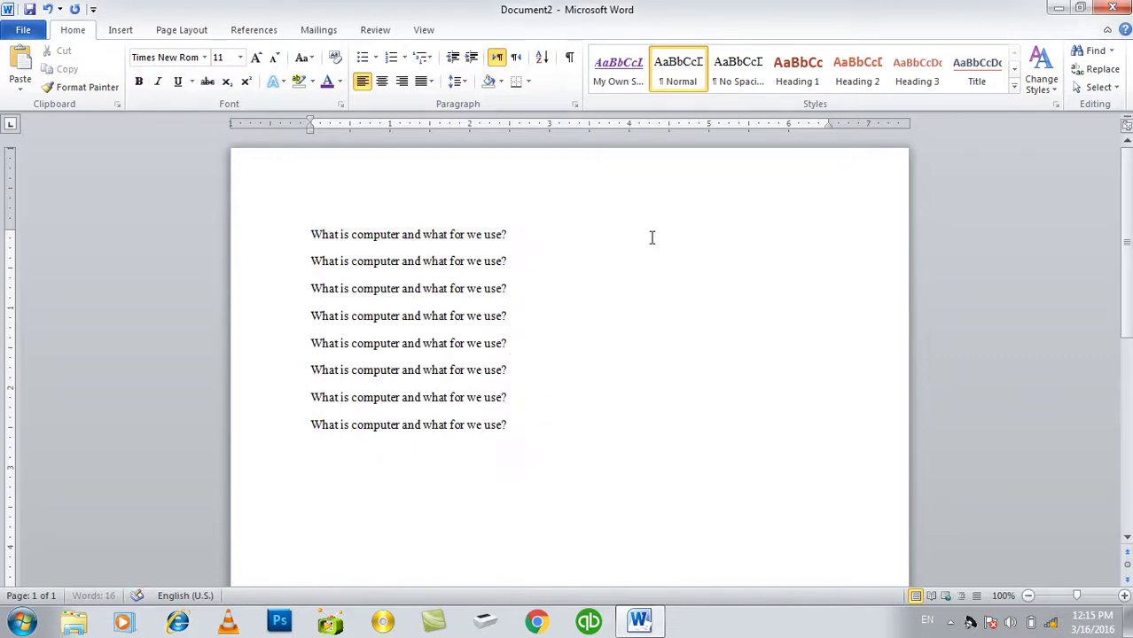
key("ctrl+v")
key("ctrl+v")
key("ctrl+v")
- Make the word "computer" bold in the first, third, sixth and ninth lines
double_click(375, 237)
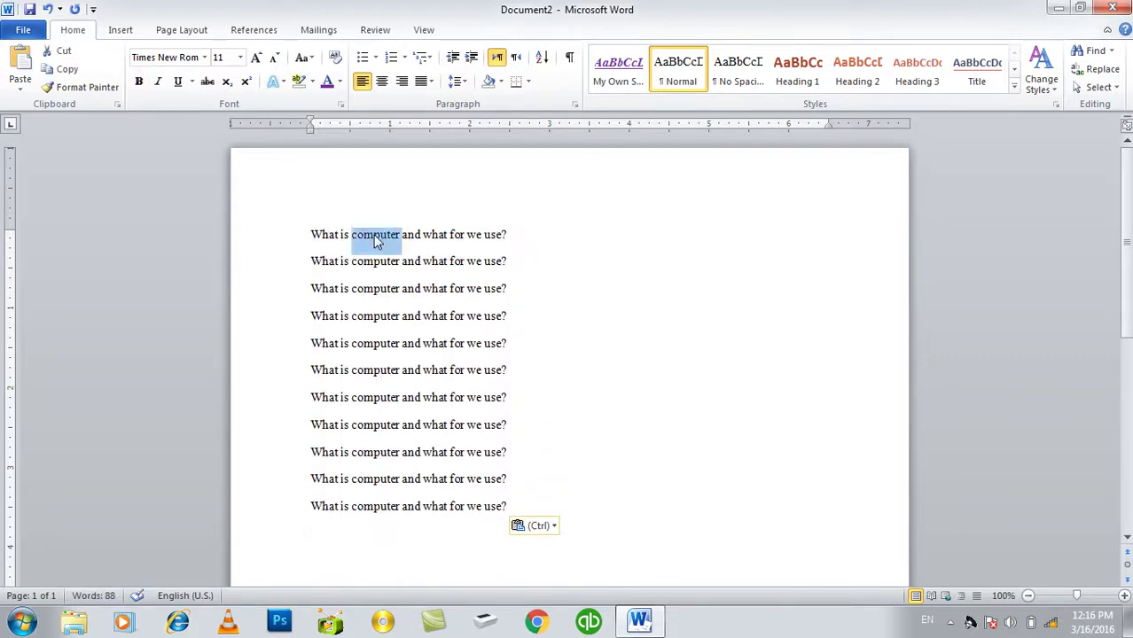
key("ctrl+b")
double_click(363, 289)
key("ctrl+b")
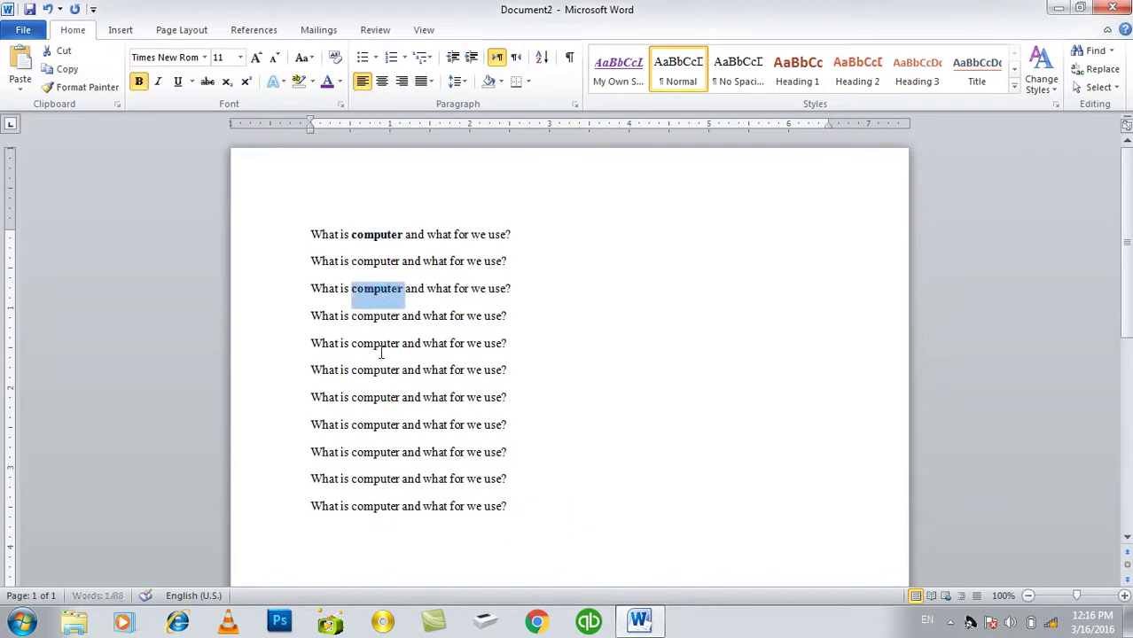
double_click(383, 370)
key("ctrl+b")
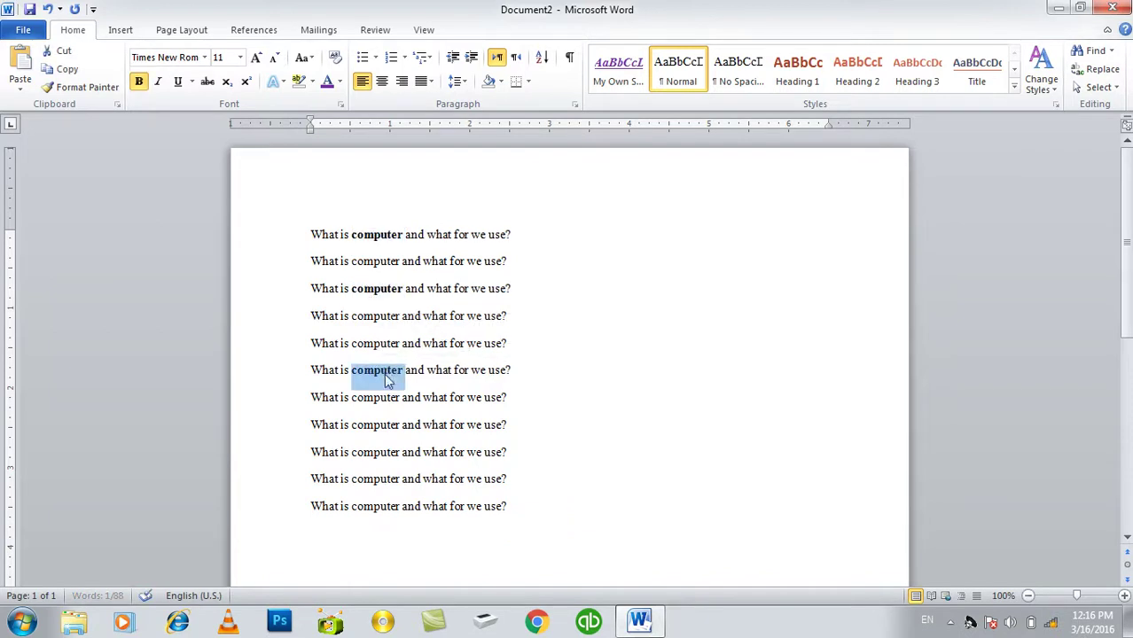
double_click(380, 452)
key("ctrl+b")
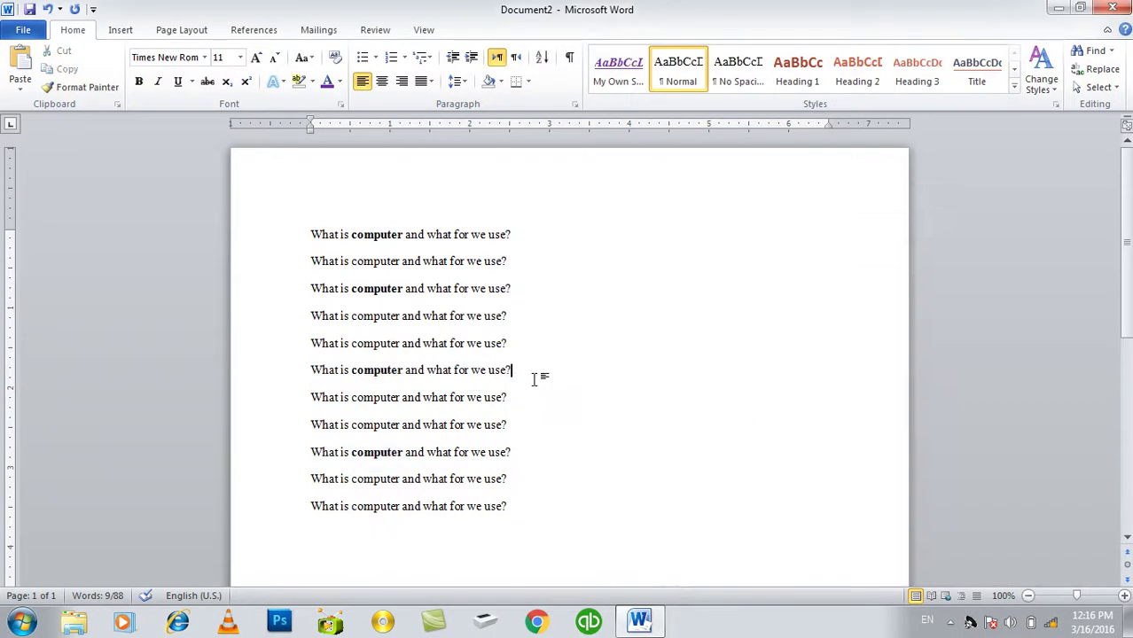
- Set up a new replacement that finds "computer" and replaces it with "PC"
key("ctrl+h")
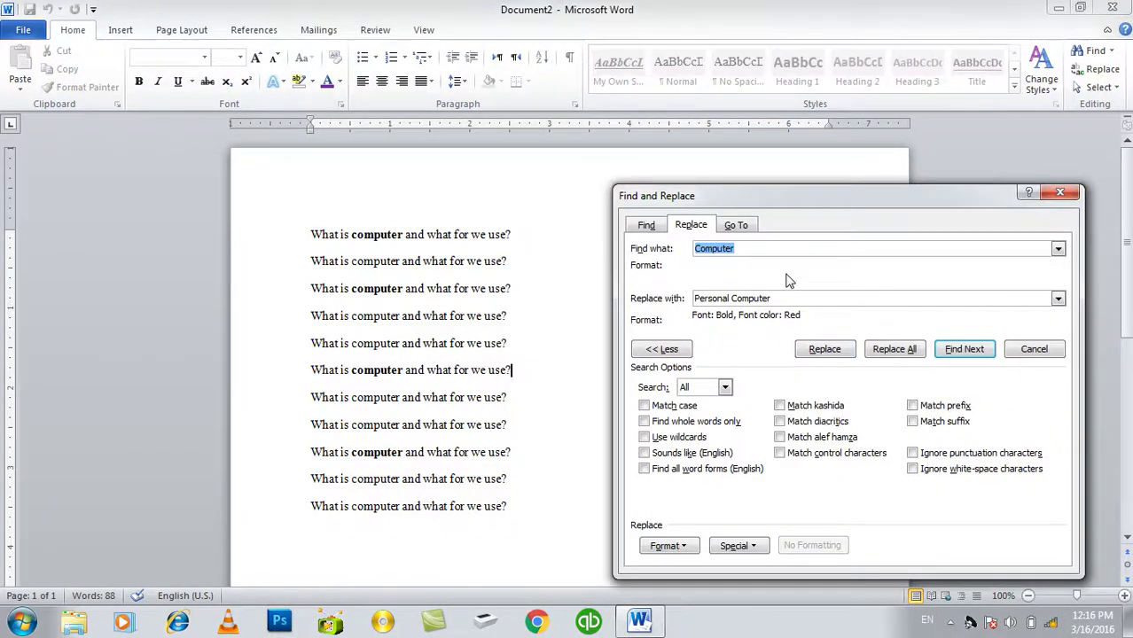
type("co")
key("Tab")
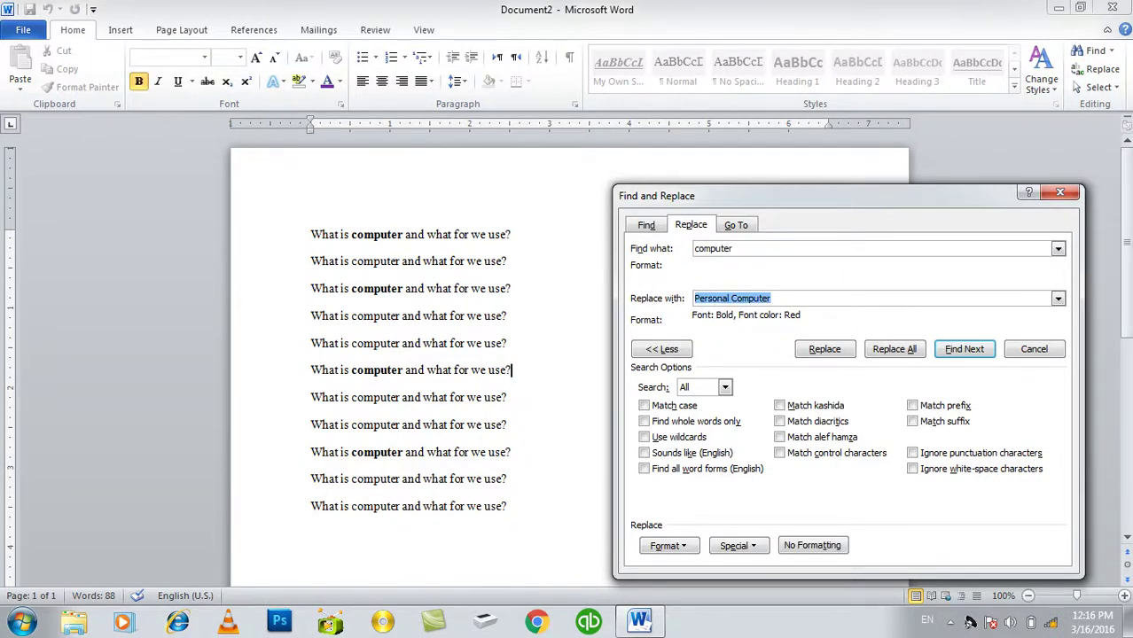
left_click(737, 250)
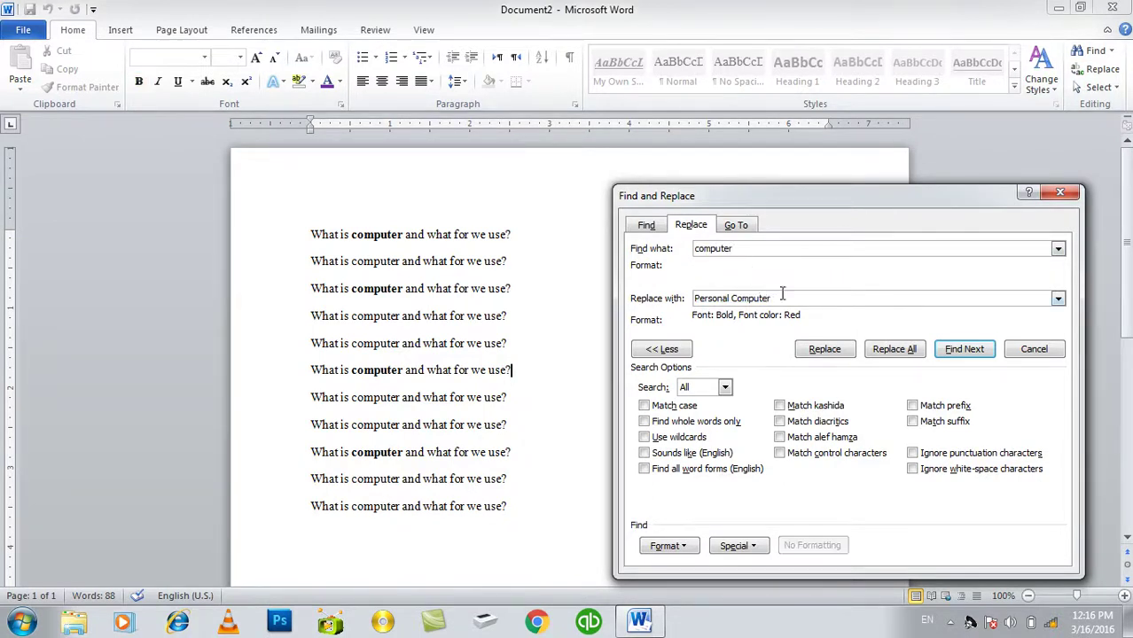
key("Tab")
type("P")
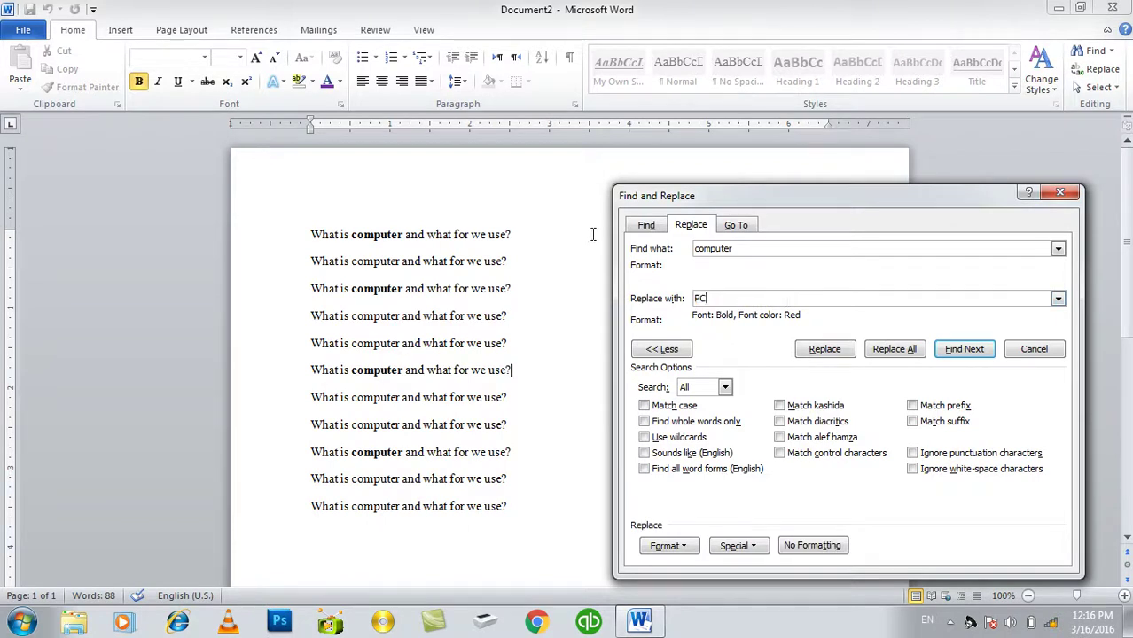
left_click(768, 247)
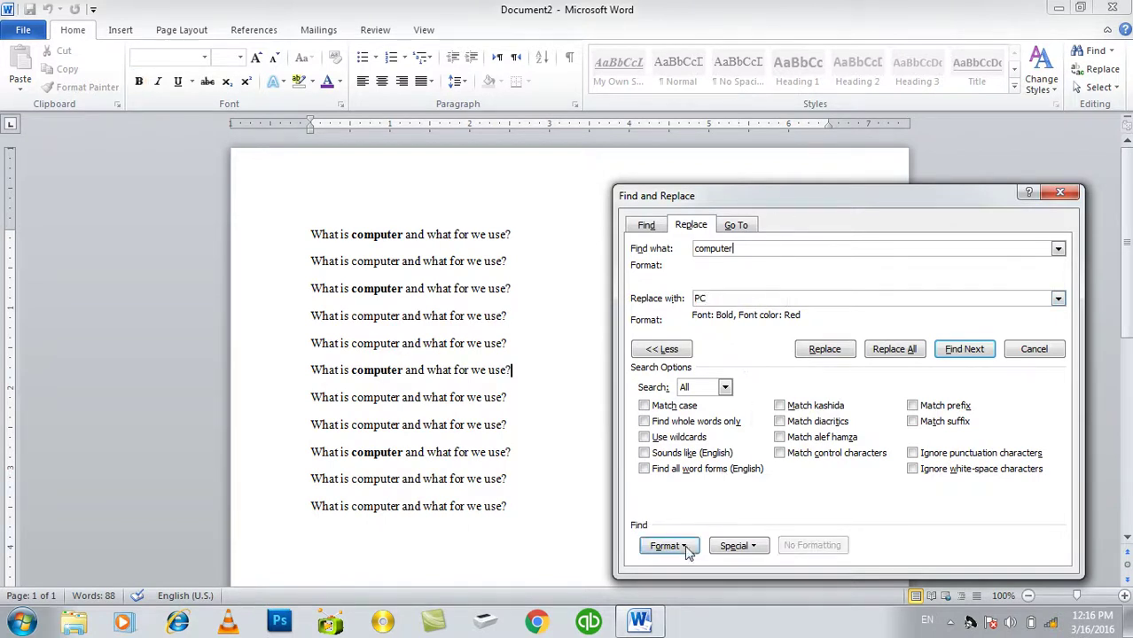
- Restrict the search for "computer" to bold text in the replacement settings
left_click(669, 546)
left_click(700, 406)
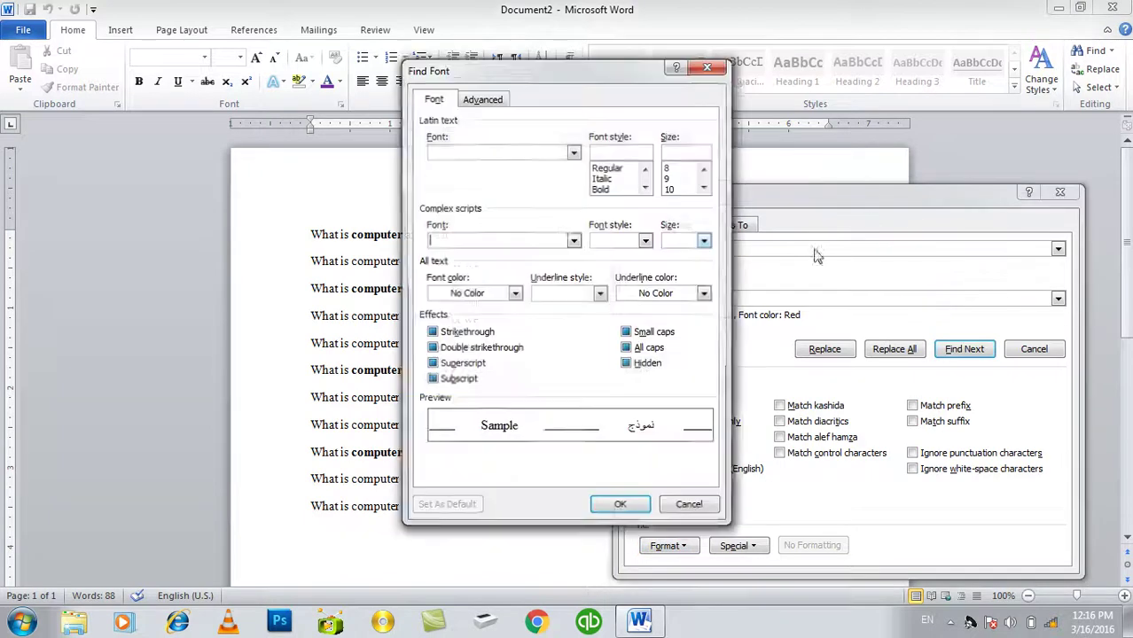
left_click(601, 189)
left_click(621, 507)
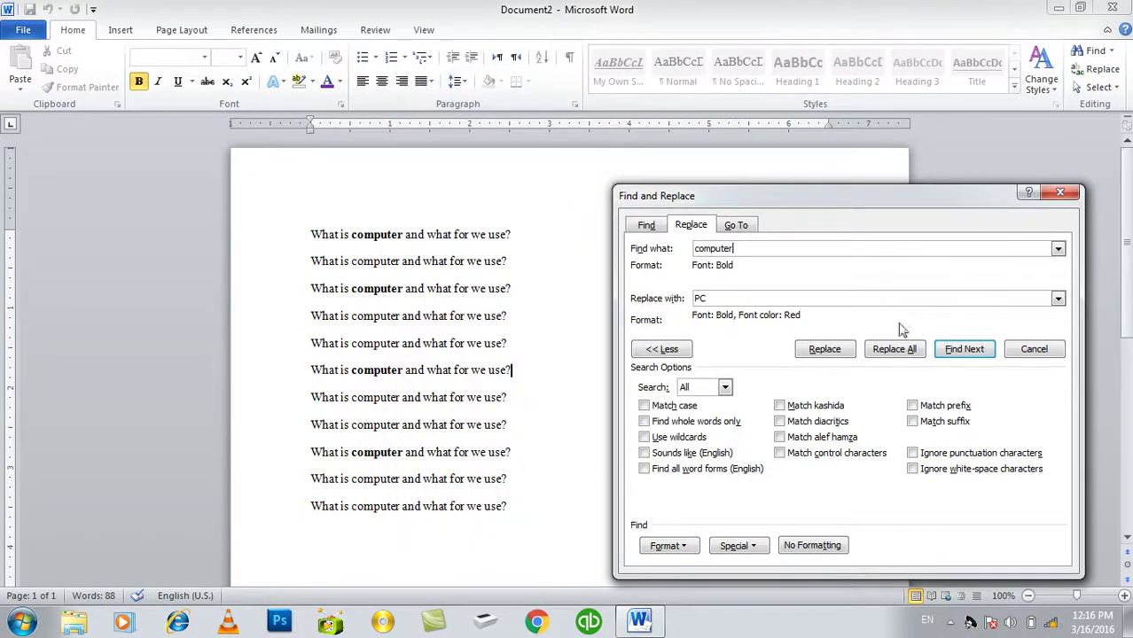
- Replace each bold "computer" one at a time with the bold red "PC" and close the replacement dialog
left_click(831, 351)
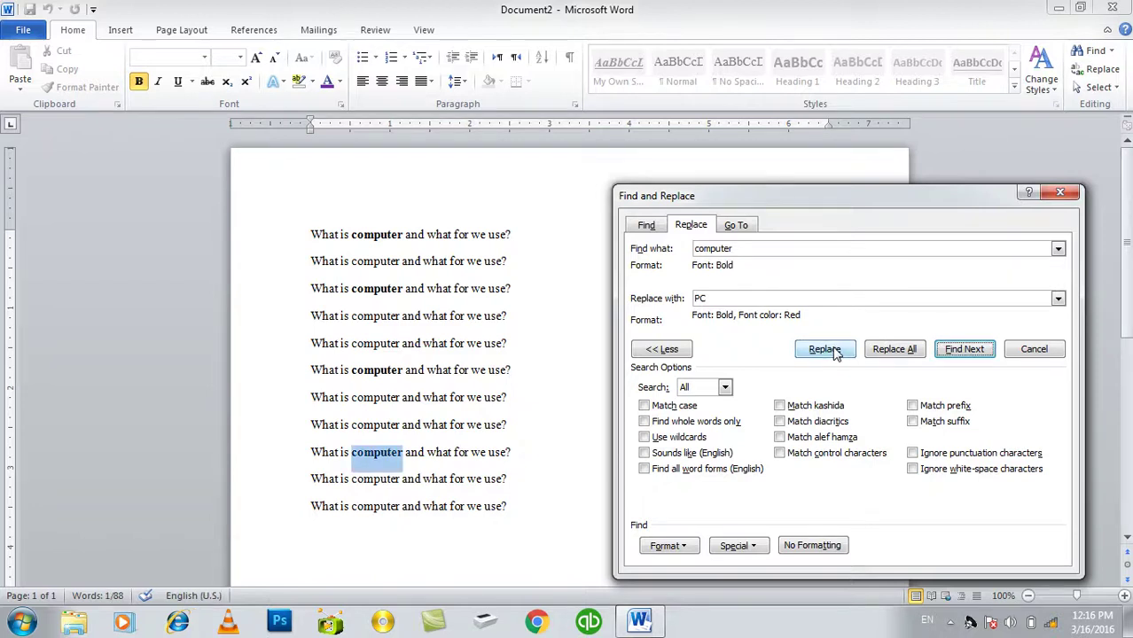
left_click(824, 350)
left_click(824, 349)
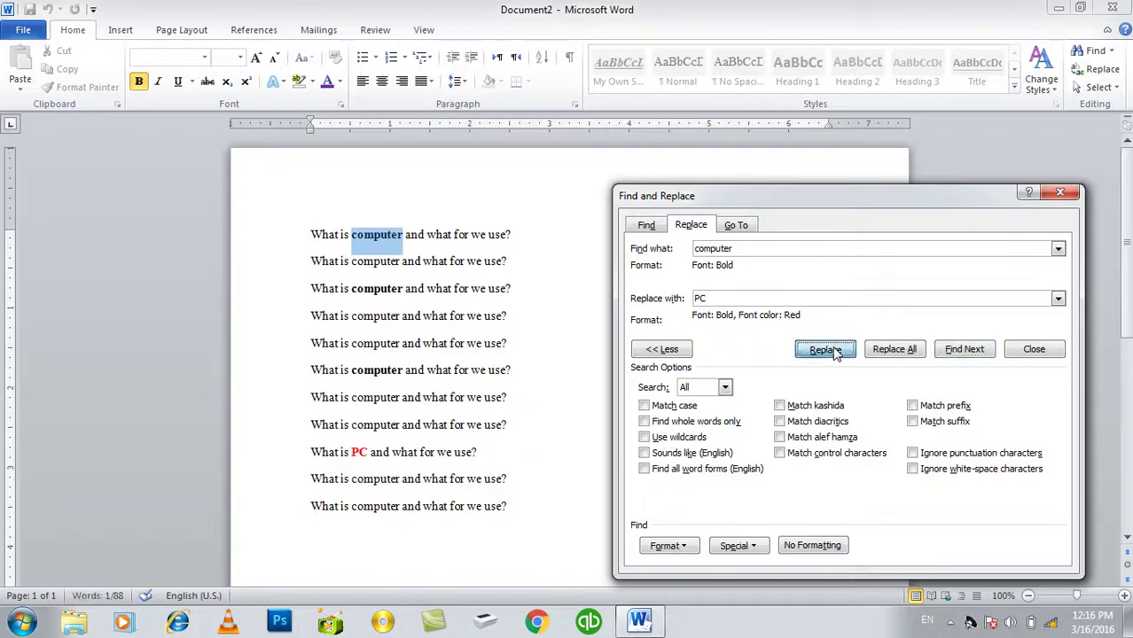
left_click(833, 350)
left_click(824, 349)
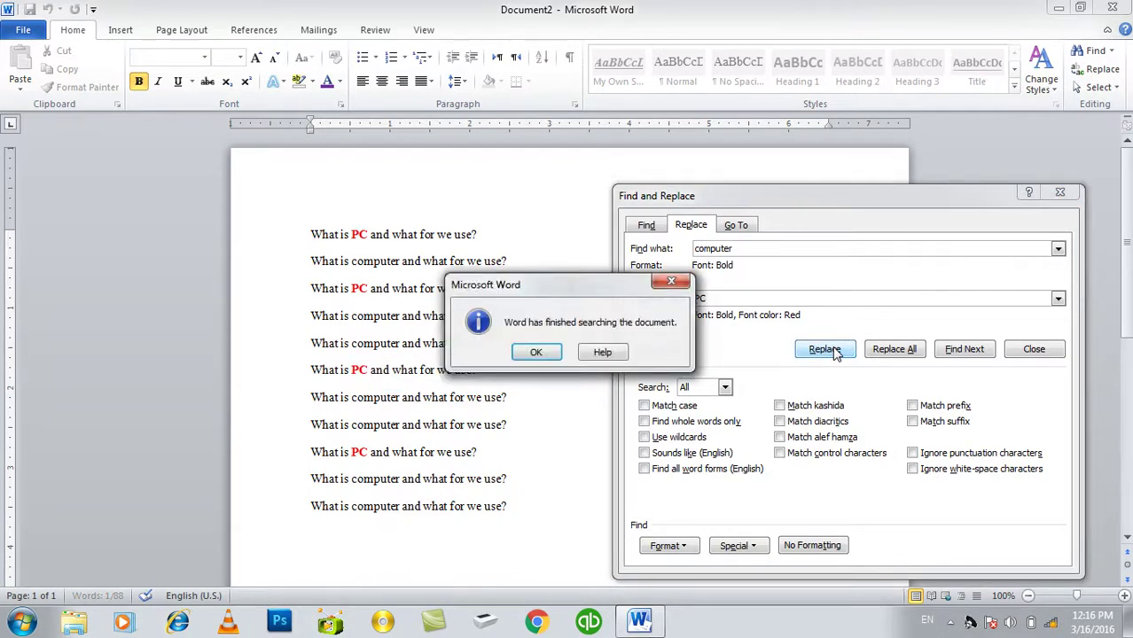
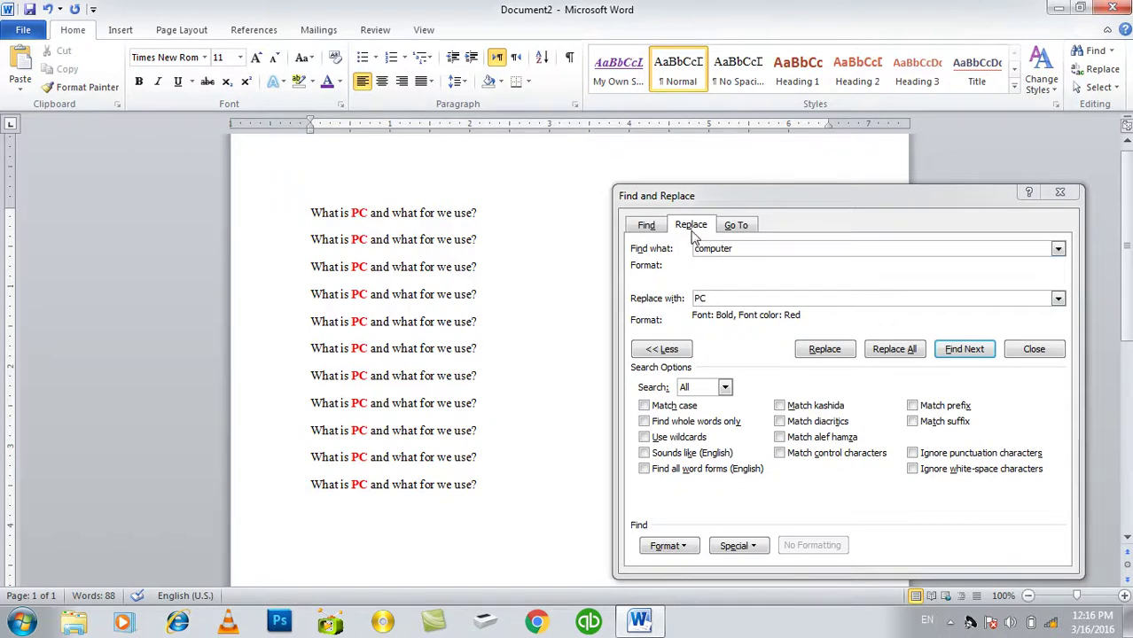
left_click(1063, 193)
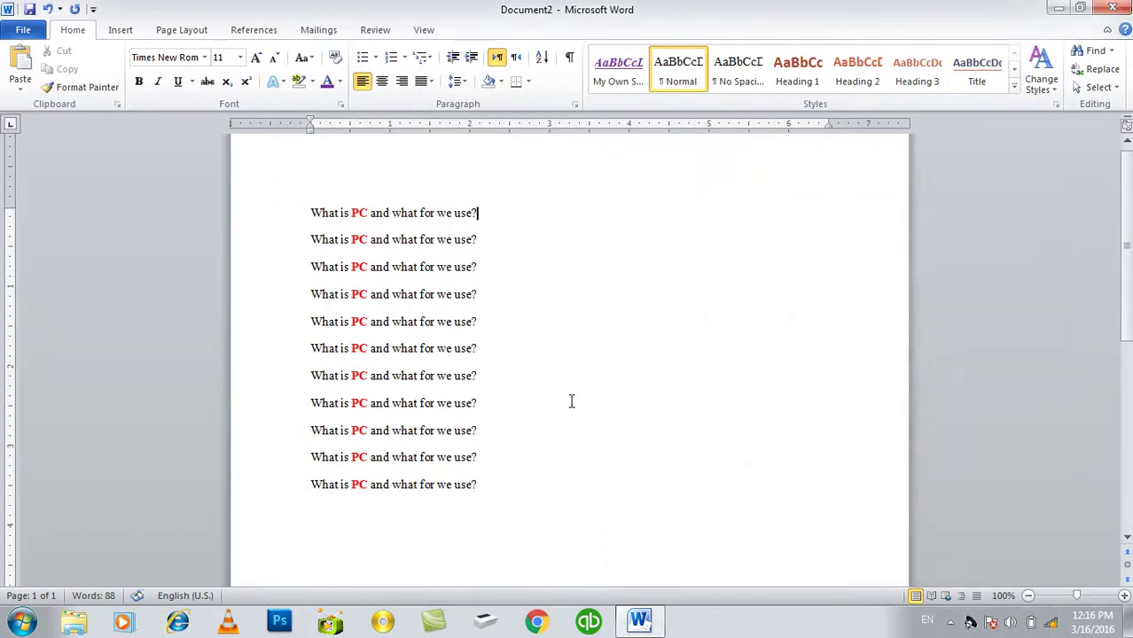
- Select the entire document text with Select All and clear the selection
left_click_drag(555, 476, 313, 486)
key("ctrl+a")
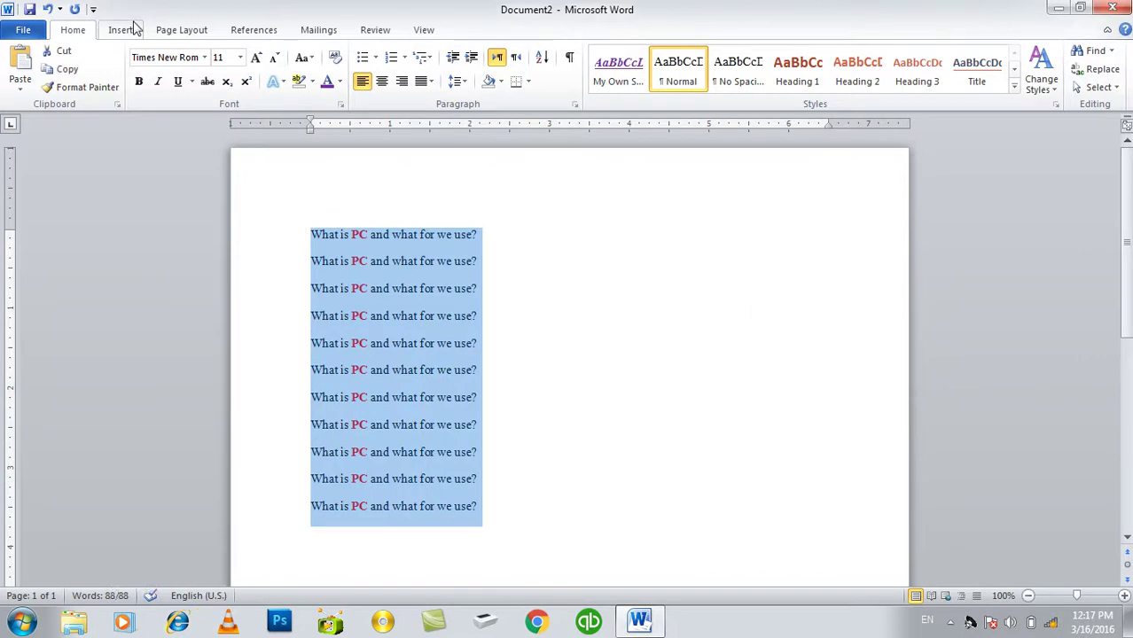
left_click(480, 176)
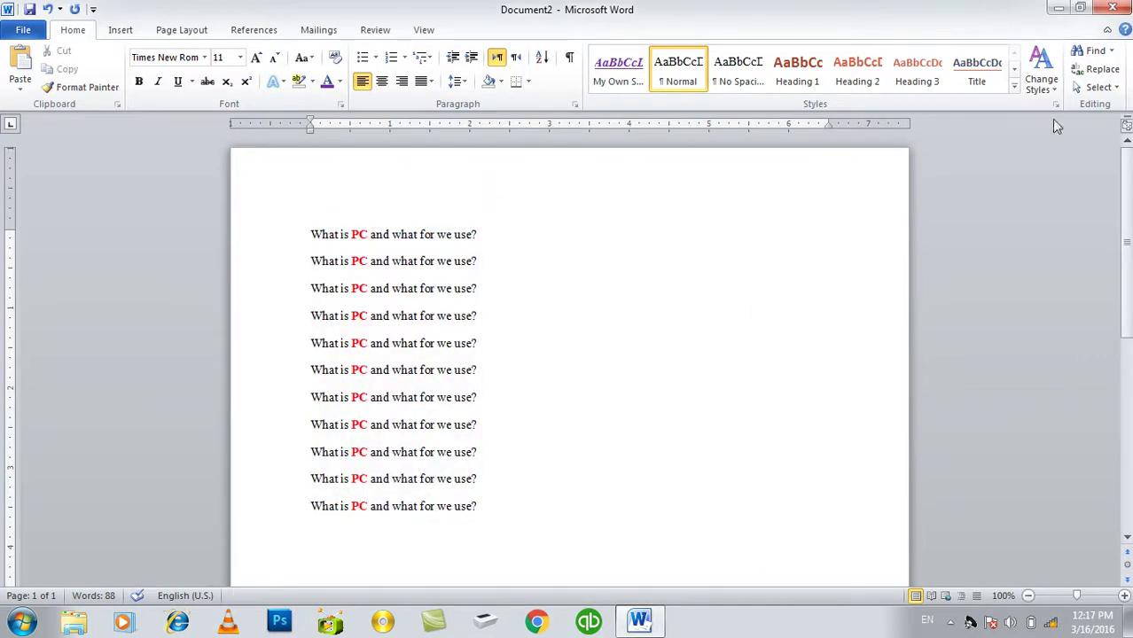
left_click(1108, 87)
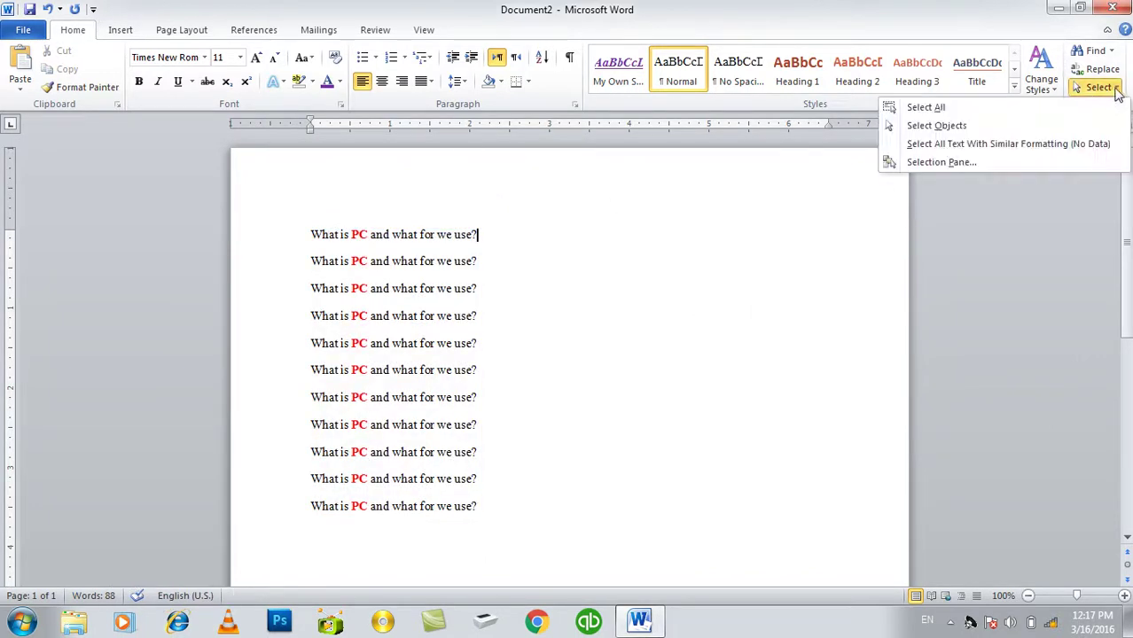
left_click(950, 110)
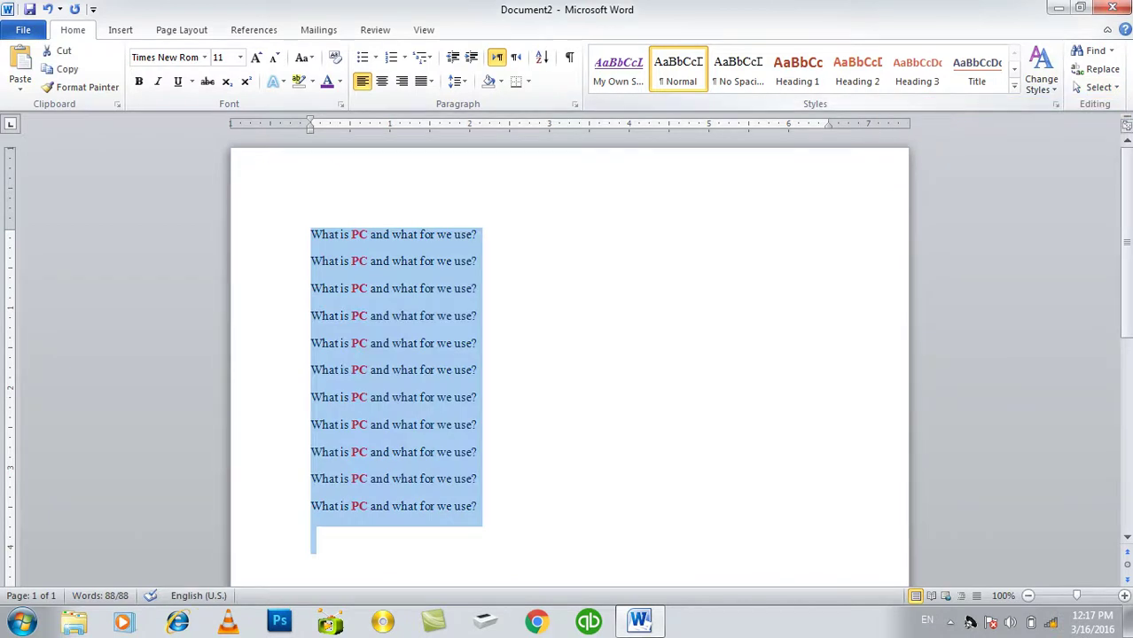
left_click(1119, 88)
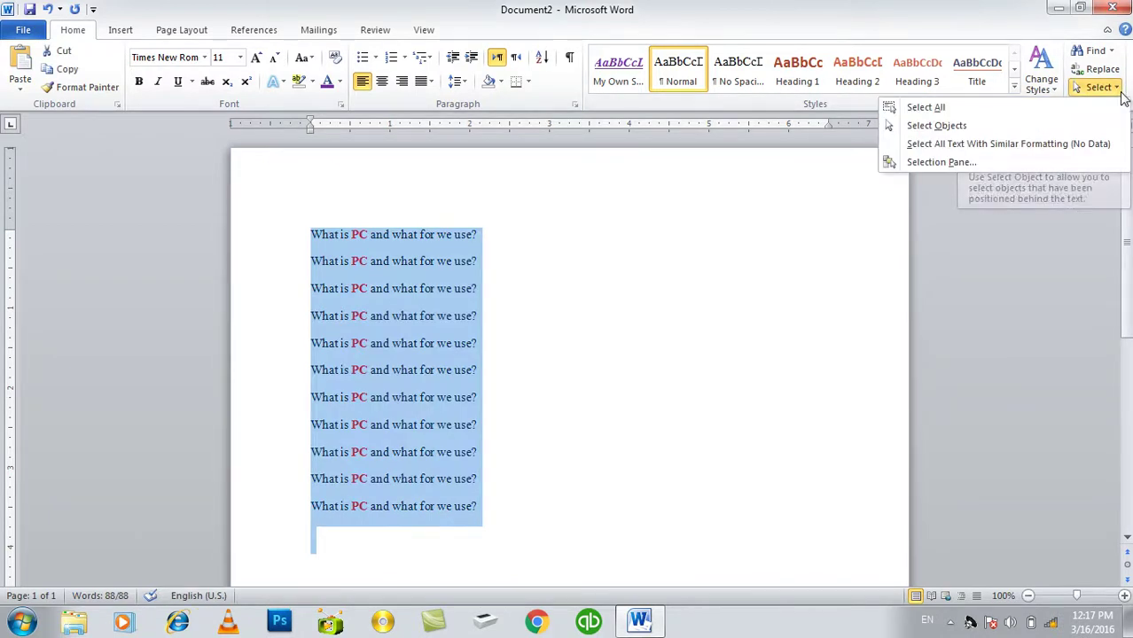
left_click(612, 248)
left_click(576, 250)
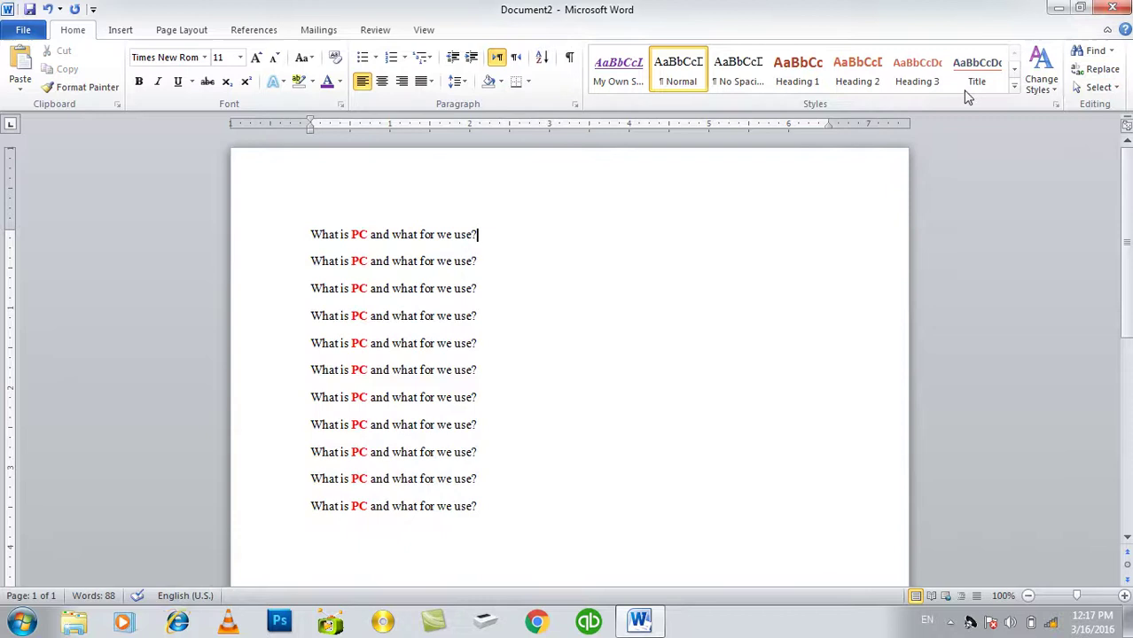
- Try the Select Objects mode on the first text line and clear the selection
left_click(1097, 87)
left_click(922, 128)
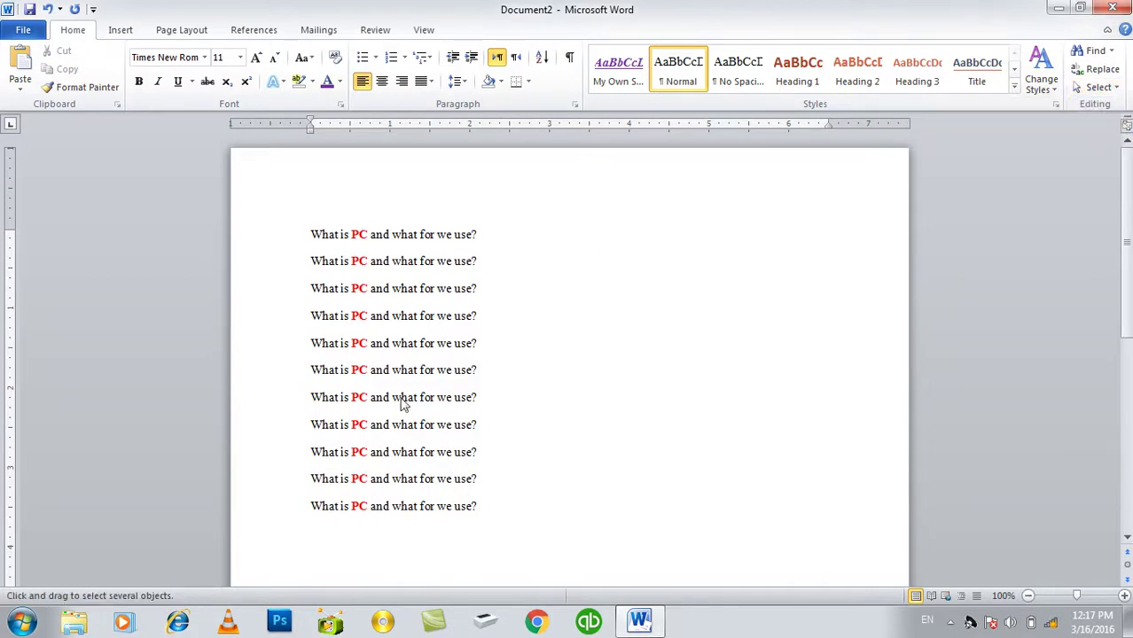
triple_click(477, 234)
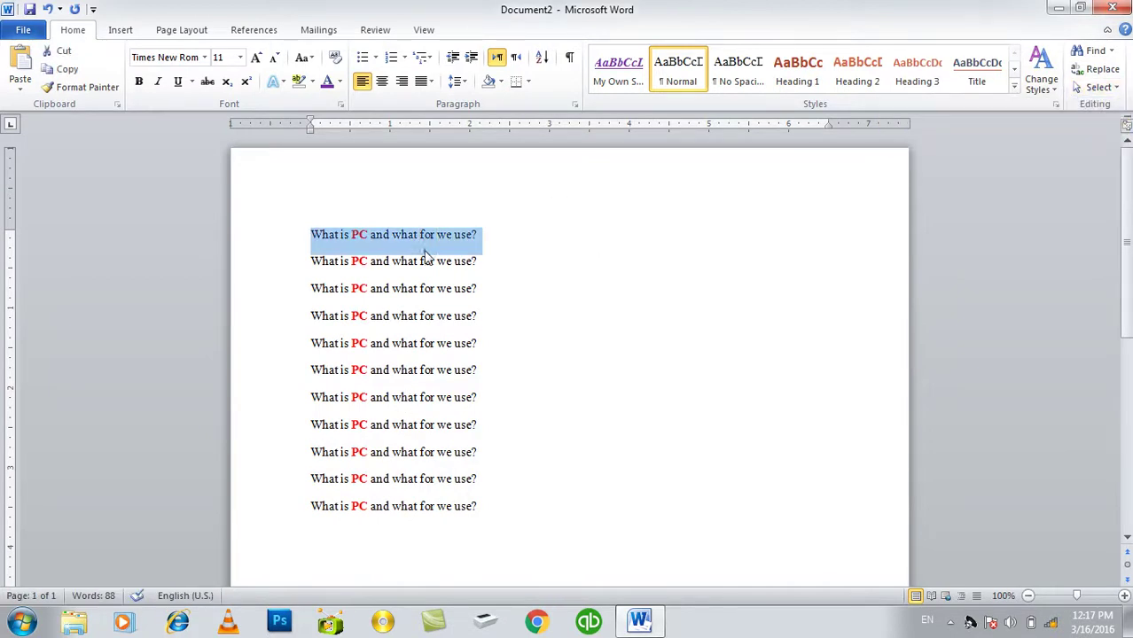
left_click(543, 300)
- Draw a heart shape in the empty area beside the text lines
left_click(121, 30)
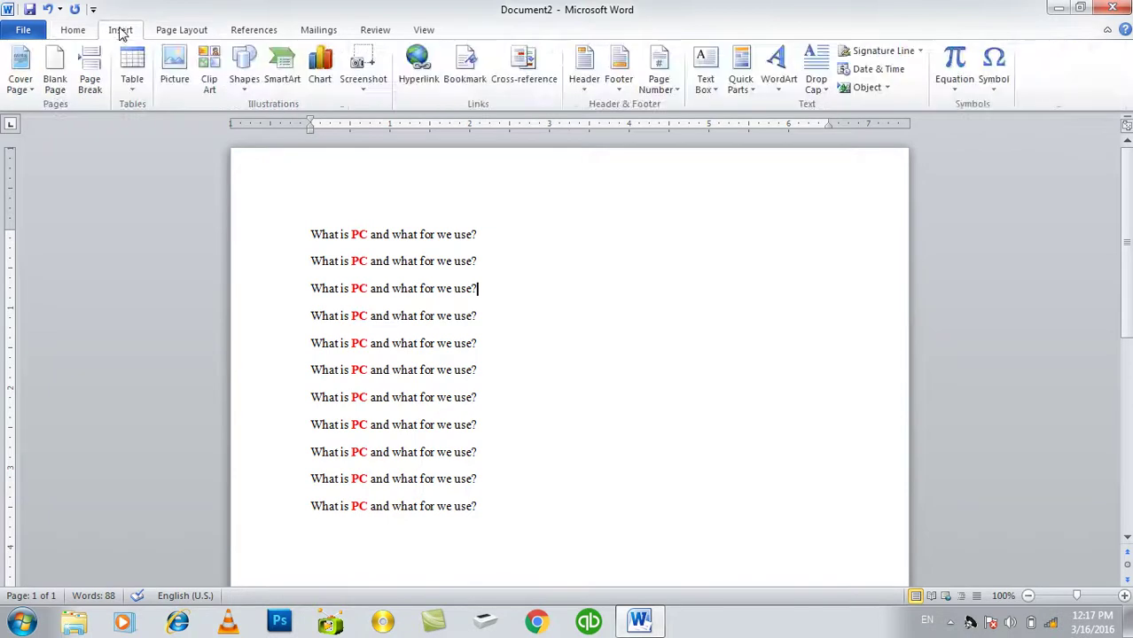
left_click(250, 93)
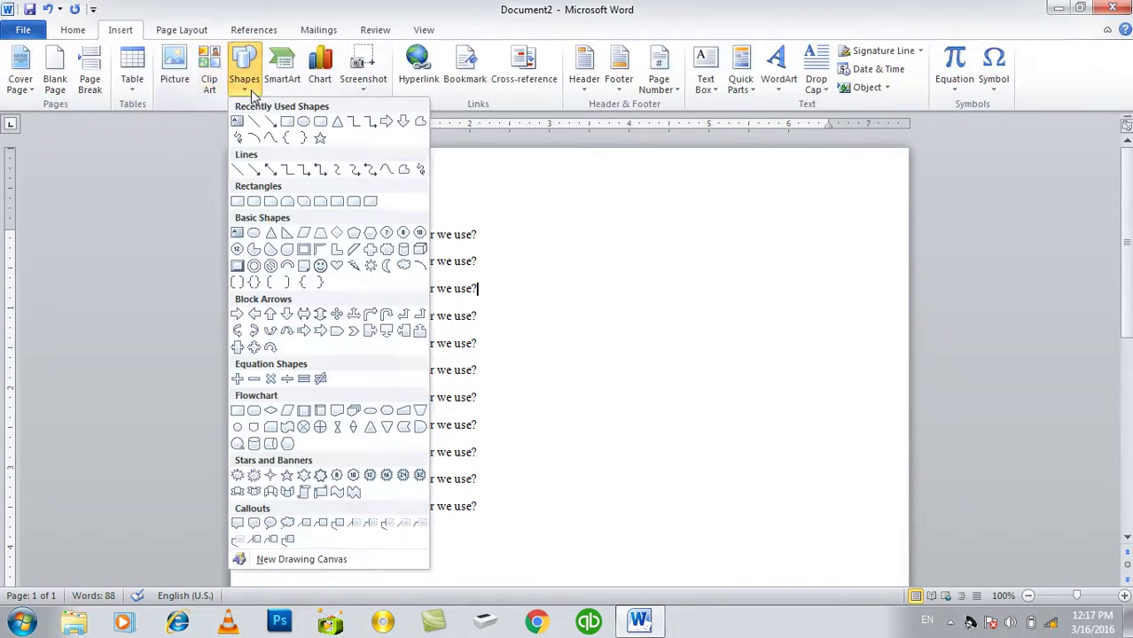
left_click(335, 268)
left_click_drag(627, 239, 808, 393)
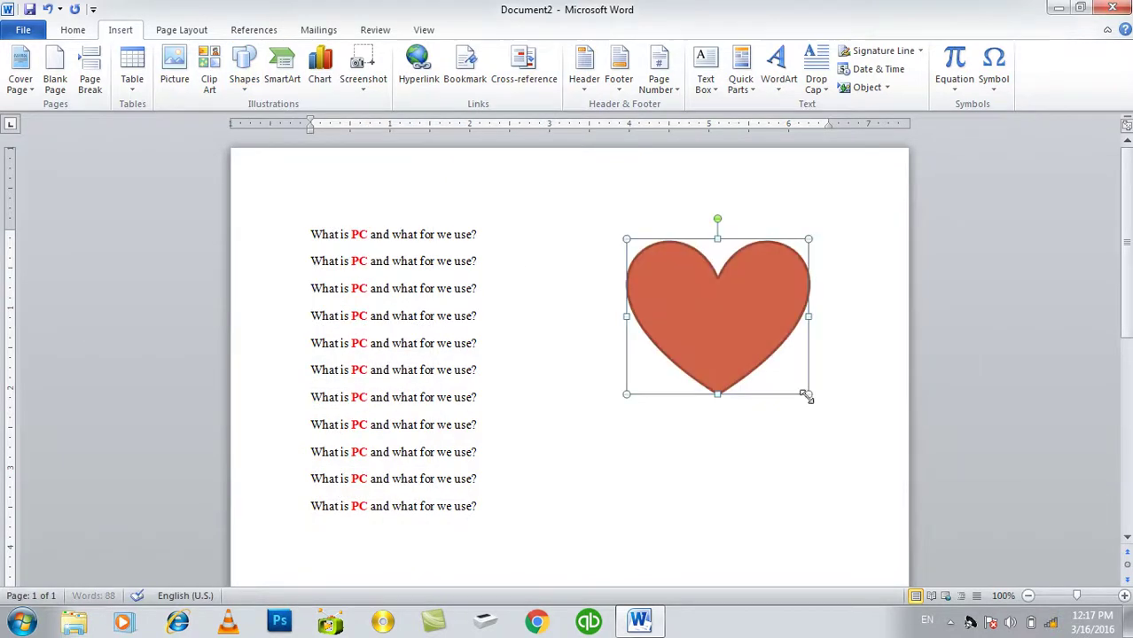
left_click(555, 437)
- Use Select Objects to pick the heart, move it to the page's upper-right corner and delete it
left_click(1097, 87)
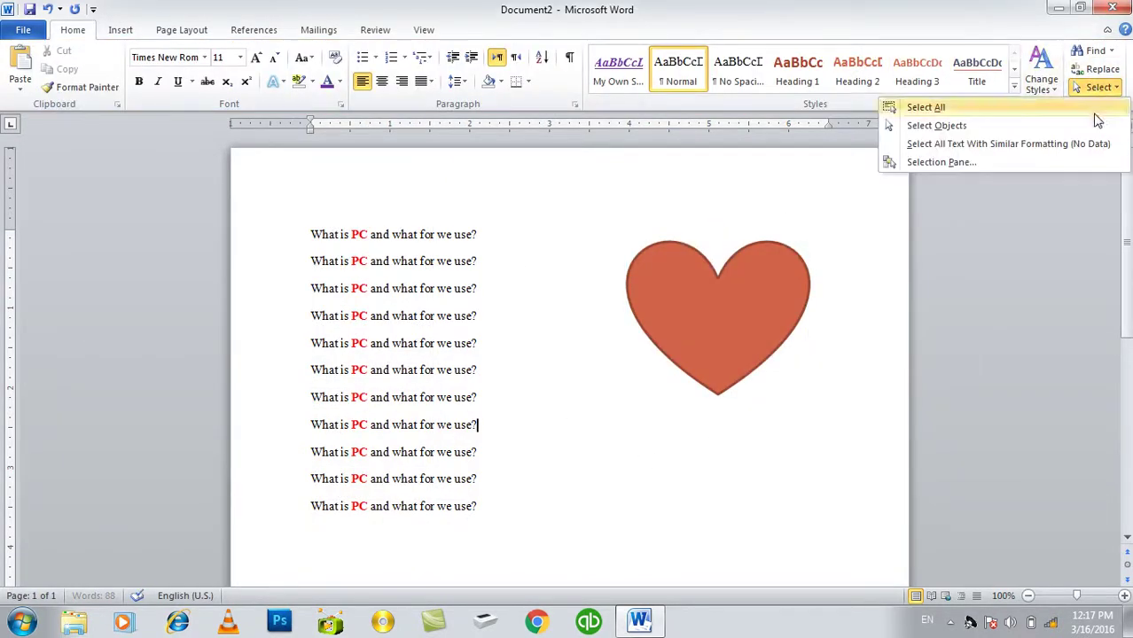
left_click(1012, 130)
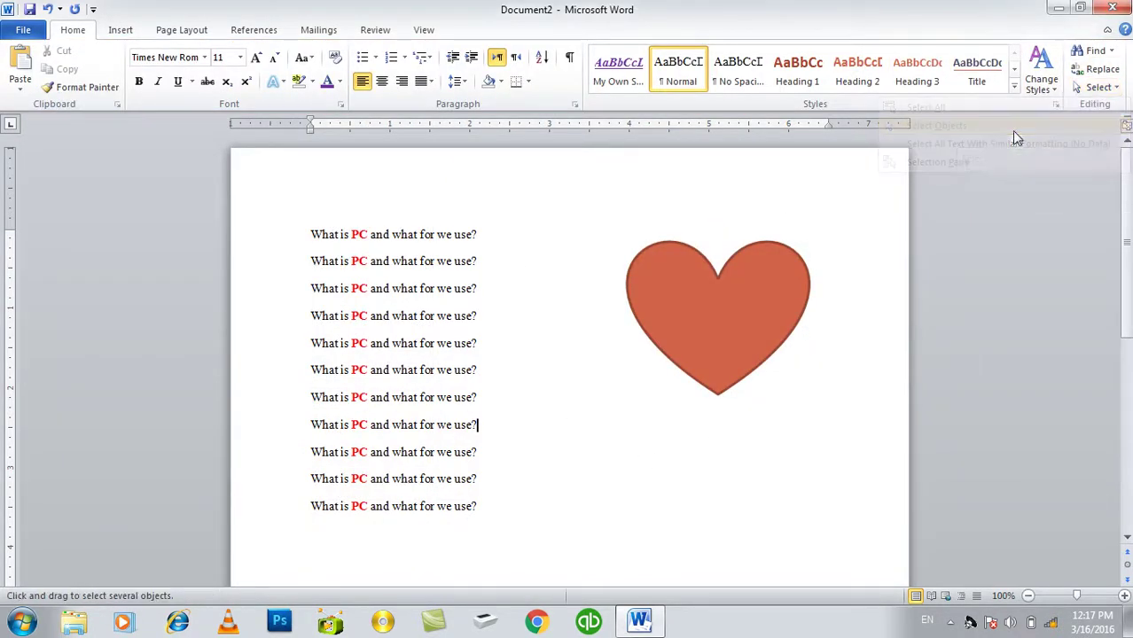
left_click(748, 317)
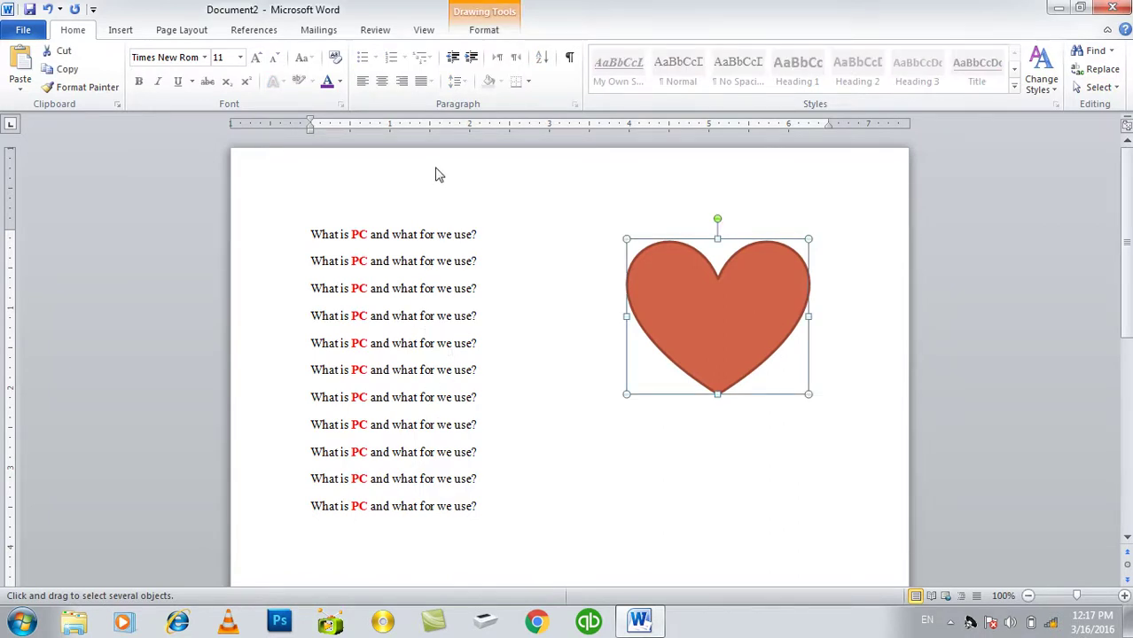
left_click_drag(765, 328, 858, 270)
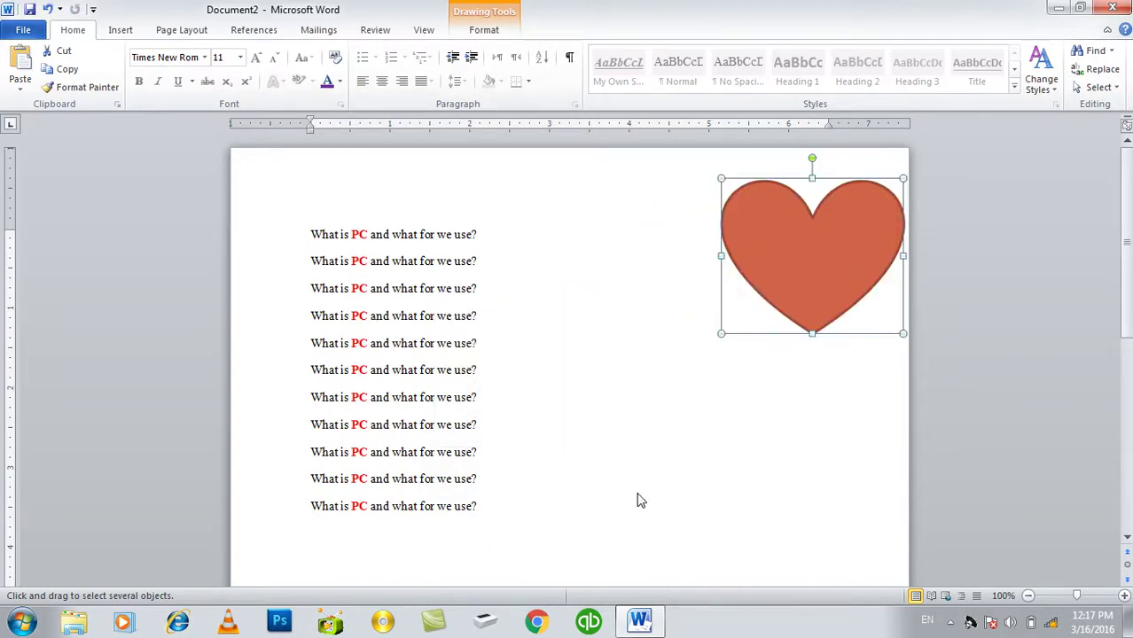
key("Delete")
- Select all text with formatting similar to the red "PC" in the first line
left_click(1095, 87)
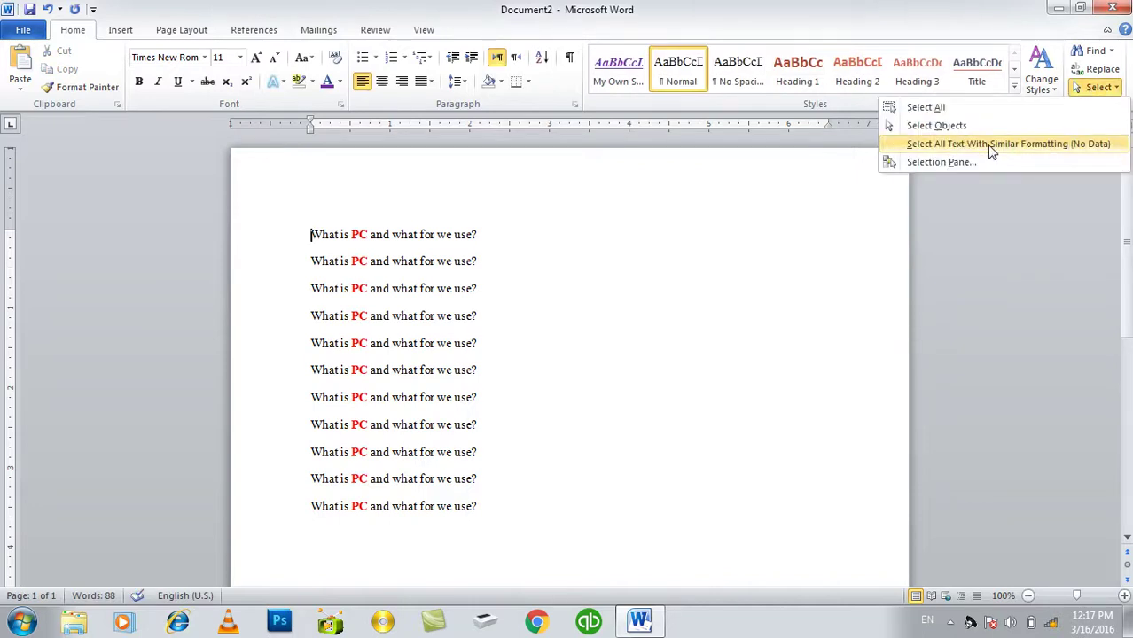
left_click(444, 314)
left_click(358, 234)
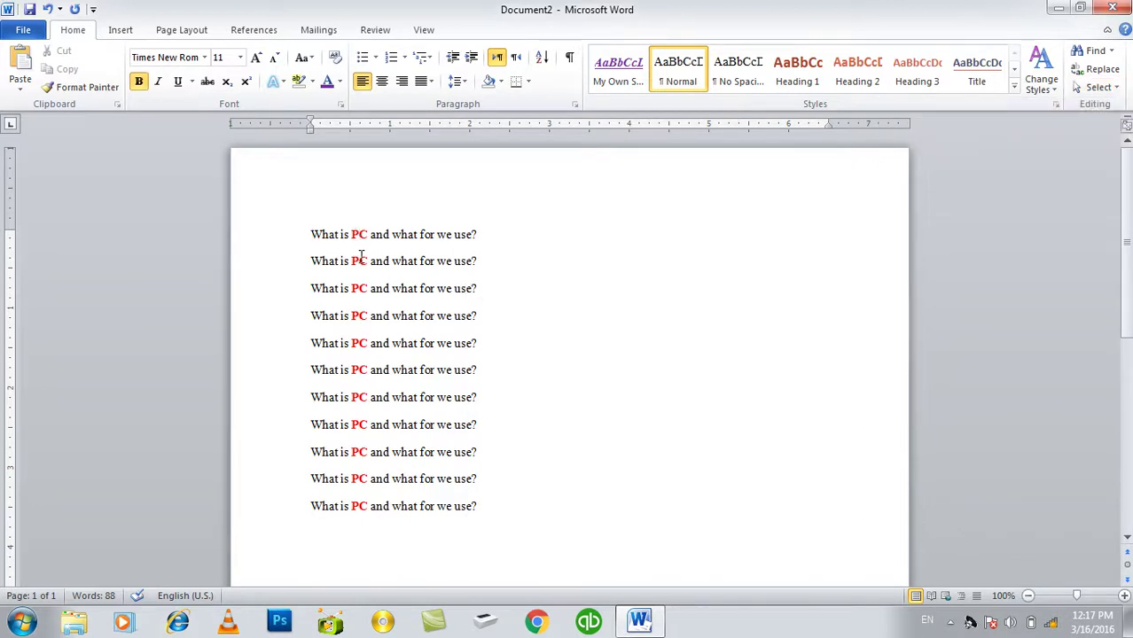
left_click(1093, 87)
left_click(988, 152)
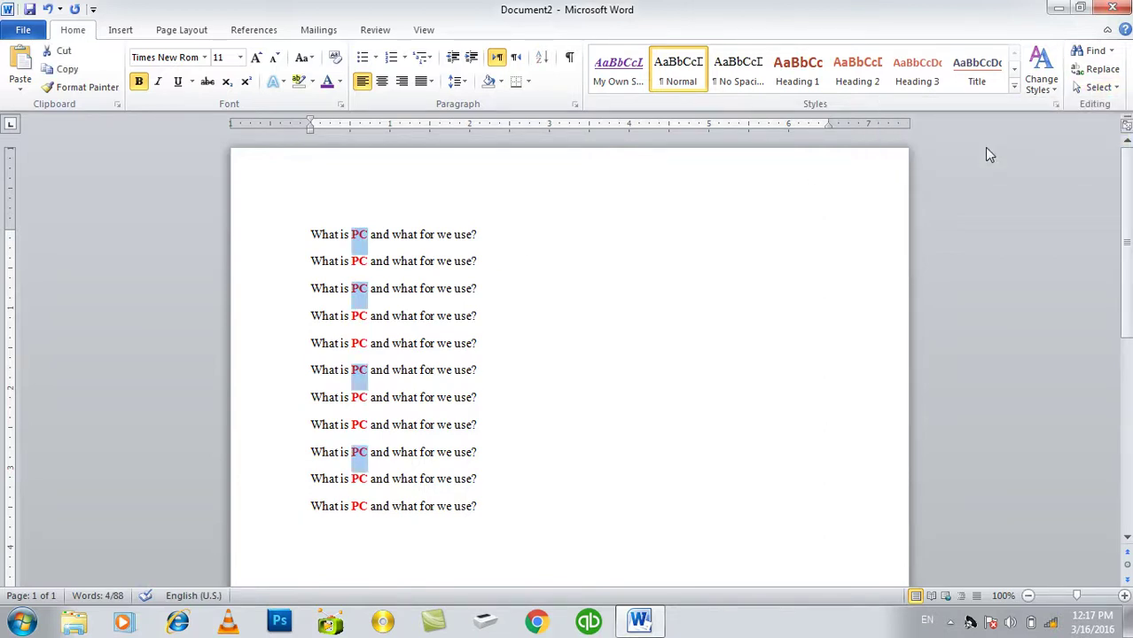
- Replace all document text with twelve pasted lines of "What is computer and what for we use?"
key("ctrl+a")
key("ctrl+v")
key("ctrl+v")
key("ctrl+v")
key("ctrl+v")
key("ctrl+v")
key("ctrl+v")
key("ctrl+v")
key("ctrl+v")
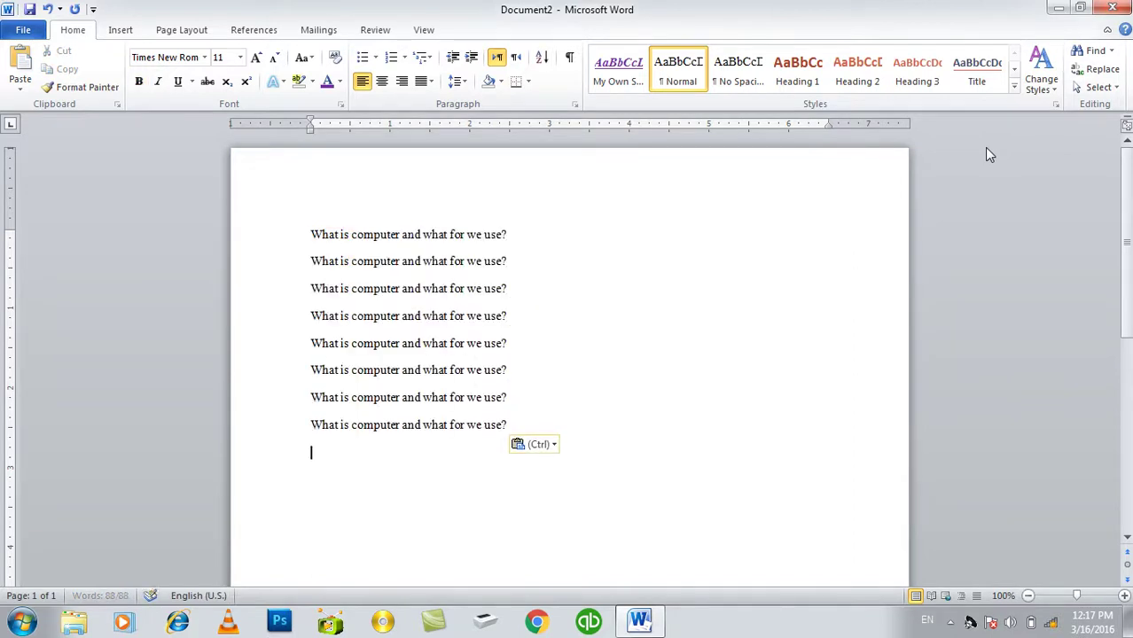
key("ctrl+v")
key("ctrl+v")
key("ctrl+v")
key("ctrl+v")
- Make lines one to two, five to seven and ten to twelve bold
left_click_drag(509, 264, 109, 208)
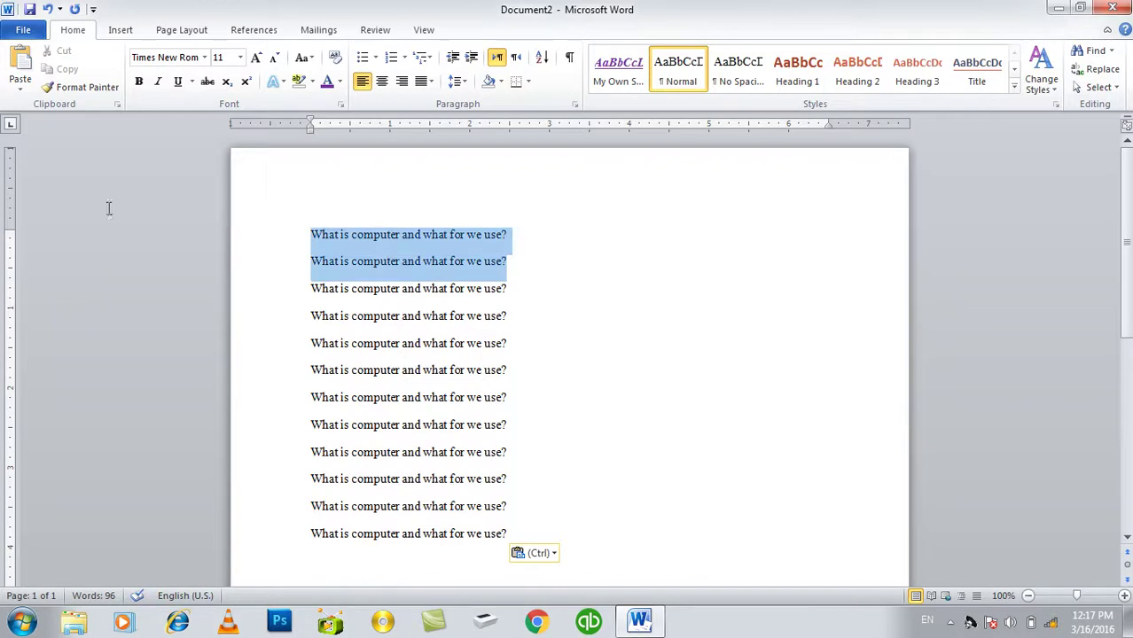
key("ctrl+b")
left_click_drag(506, 398, 281, 355)
key("ctrl+b")
left_click_drag(512, 536, 273, 490)
key("ctrl+b")
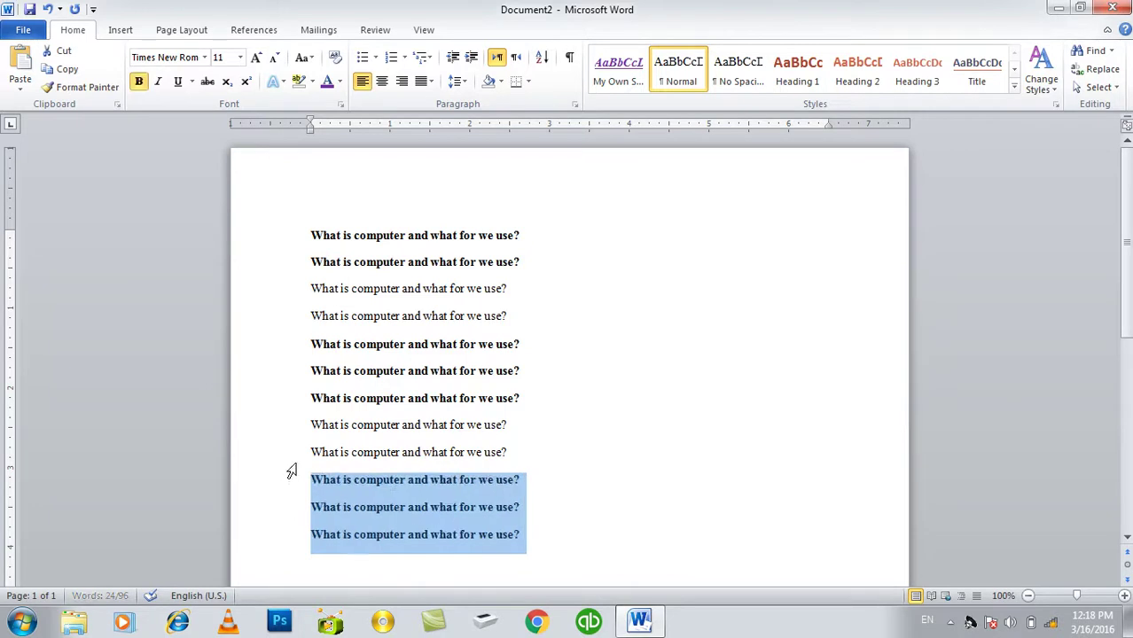
- Select all text formatted like the bold first line and clear the selection
left_click(414, 236)
left_click(1095, 87)
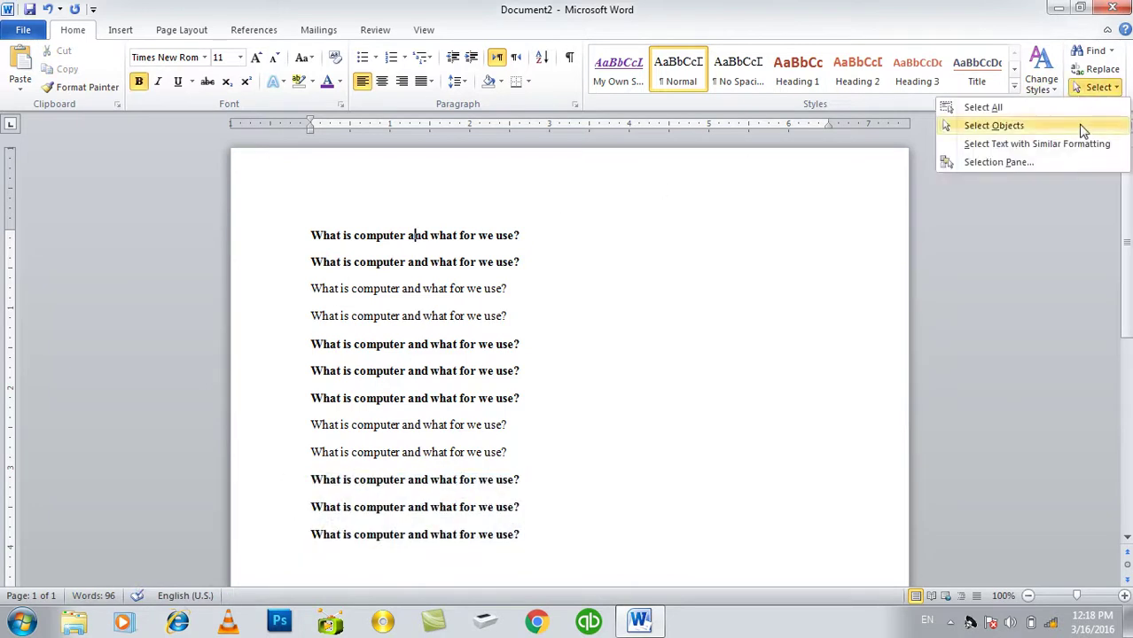
left_click(1069, 142)
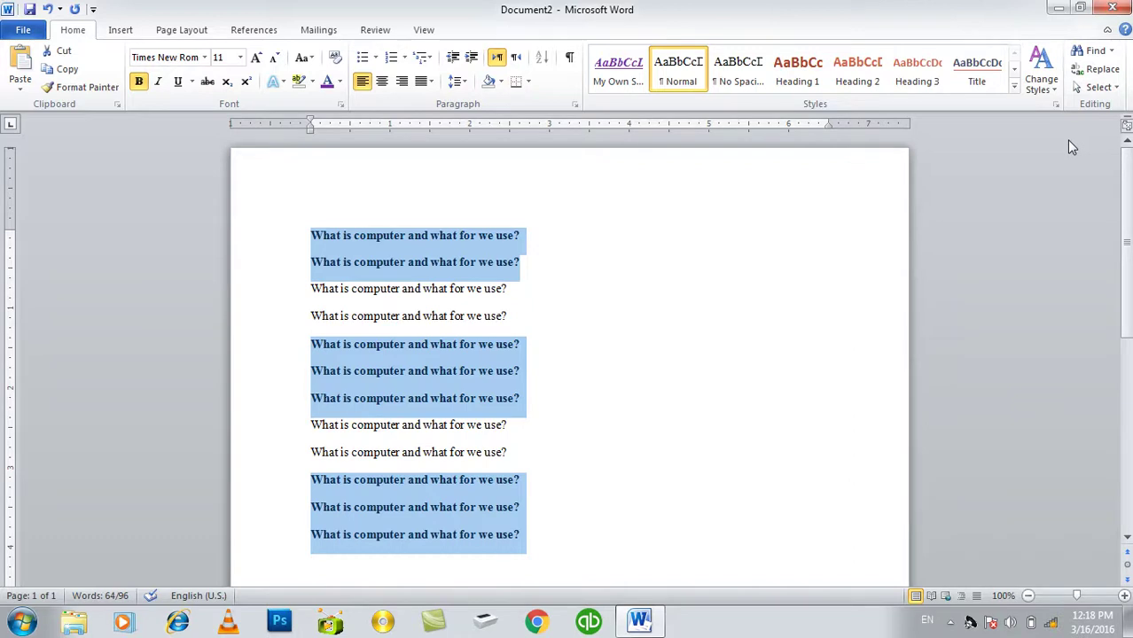
left_click(1107, 90)
left_click(593, 347)
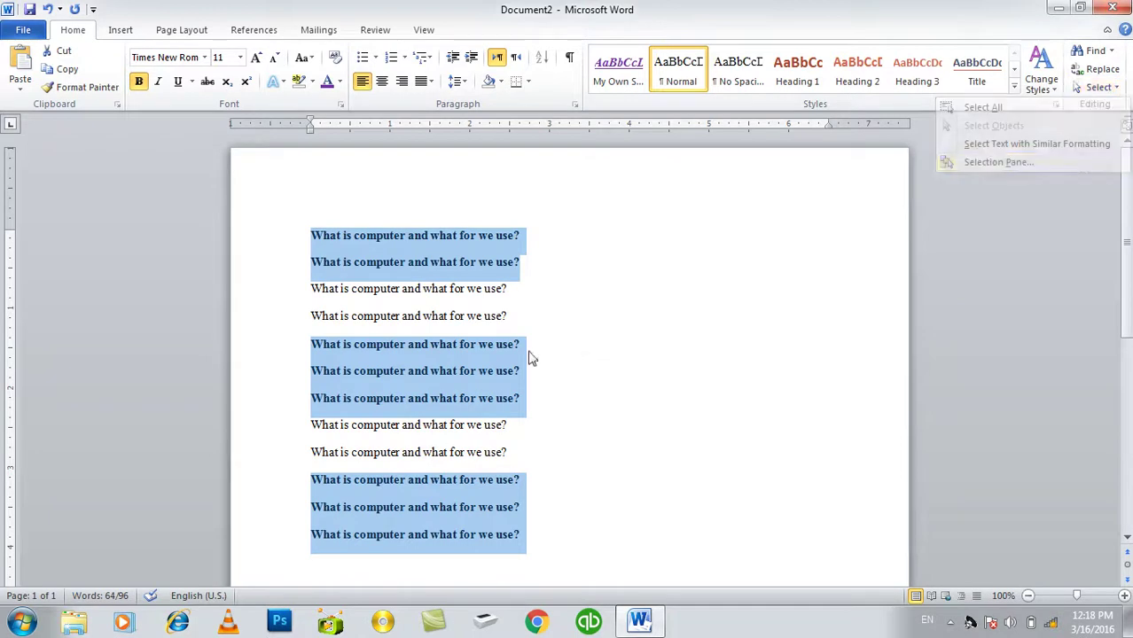
left_click(494, 345)
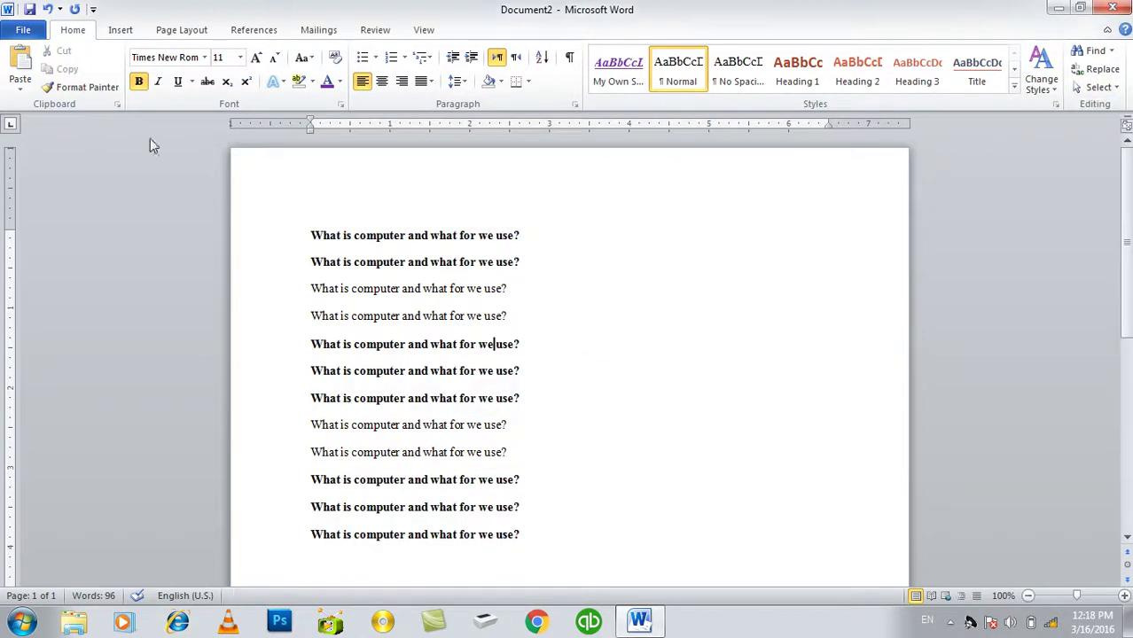
- Draw a smiley face beside the text and duplicate it so that three smiley faces are spread over the page
left_click(121, 29)
left_click(244, 71)
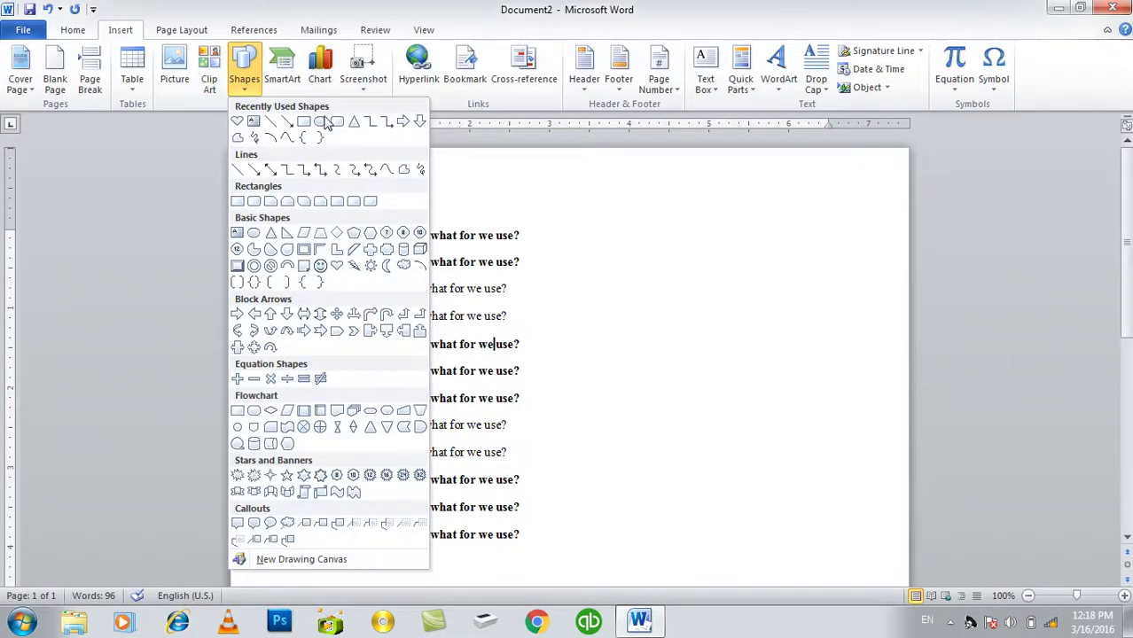
left_click(539, 170)
left_click(244, 71)
left_click(315, 261)
left_click_drag(574, 217, 800, 370)
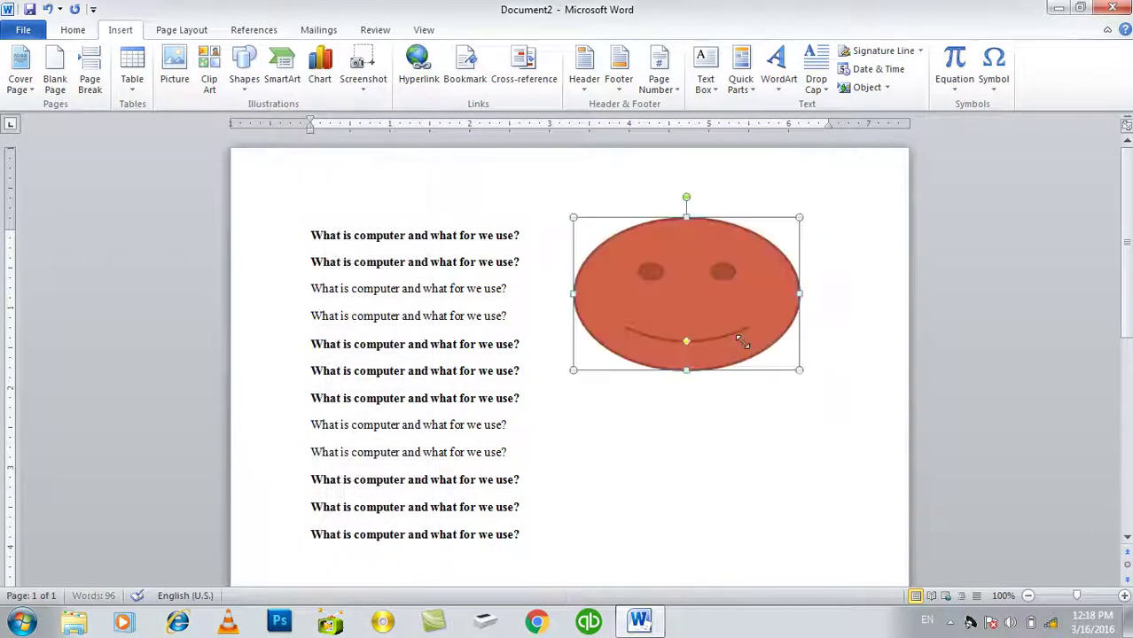
mouse_move(721, 337)
left_mouse_down()
mouse_move(417, 465)
mouse_move(854, 523)
left_mouse_up()
left_click(827, 366)
- Open the Selection Pane, hide the three smiley faces one by one, and show each of them again
left_click(1097, 86)
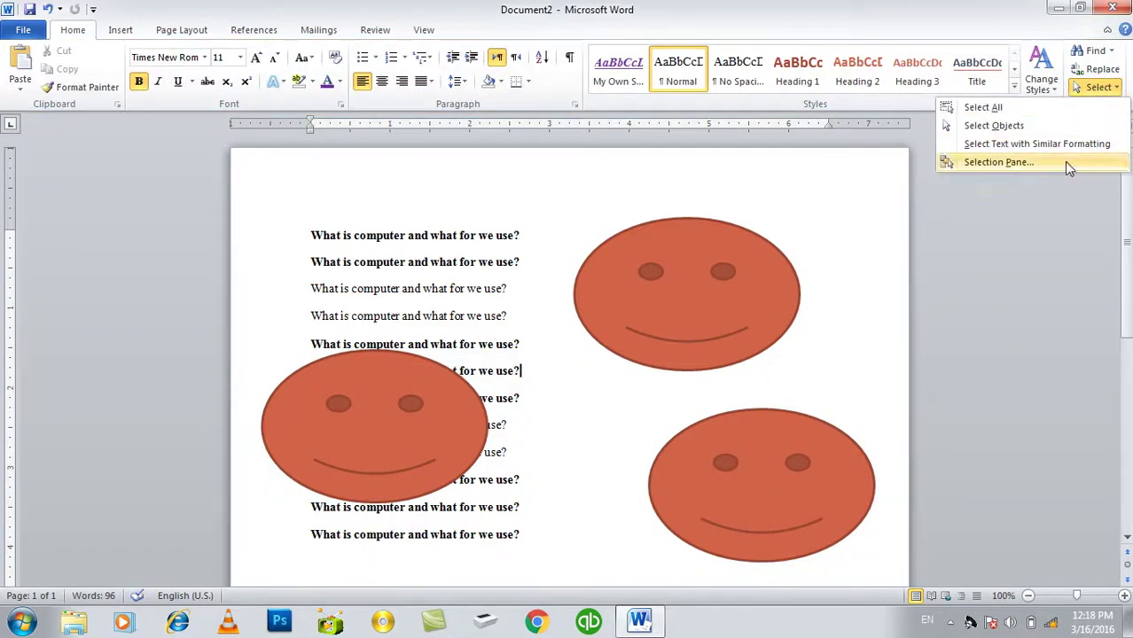
left_click(1064, 161)
left_click(1119, 157)
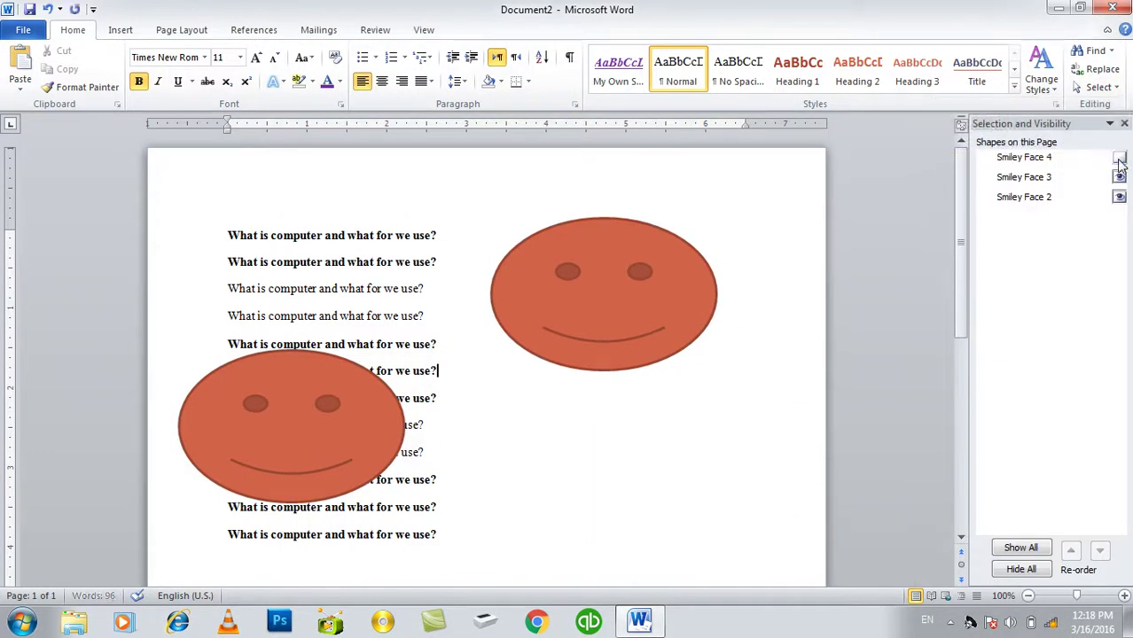
left_click(1119, 177)
left_click(1119, 197)
left_click(1119, 197)
left_click(1119, 177)
left_click(1119, 157)
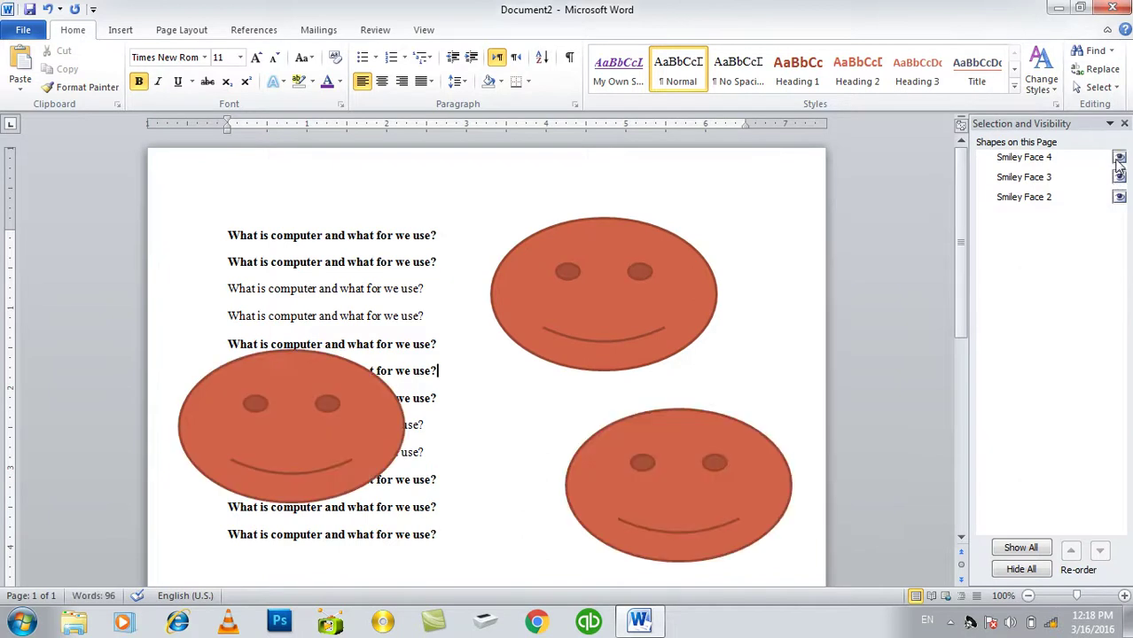
- Hide and show all shapes together twice, hide them all once more, and close the Selection Pane
left_click(1021, 570)
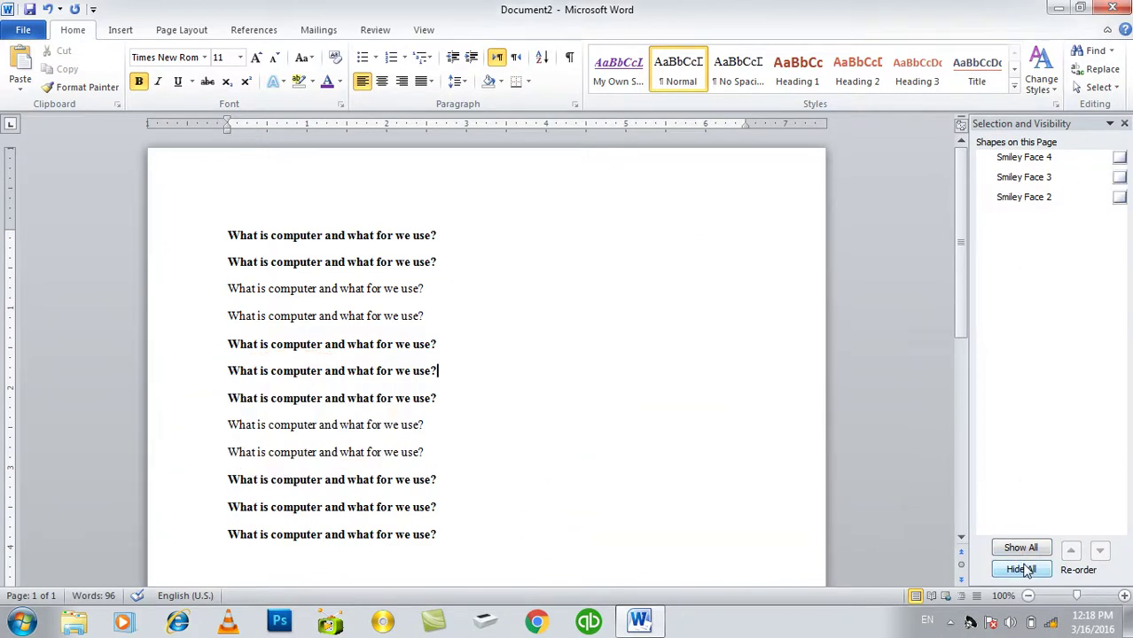
left_click(1020, 548)
left_click(1021, 570)
left_click(1021, 548)
left_click(1034, 572)
left_click(1124, 124)
left_click(703, 296)
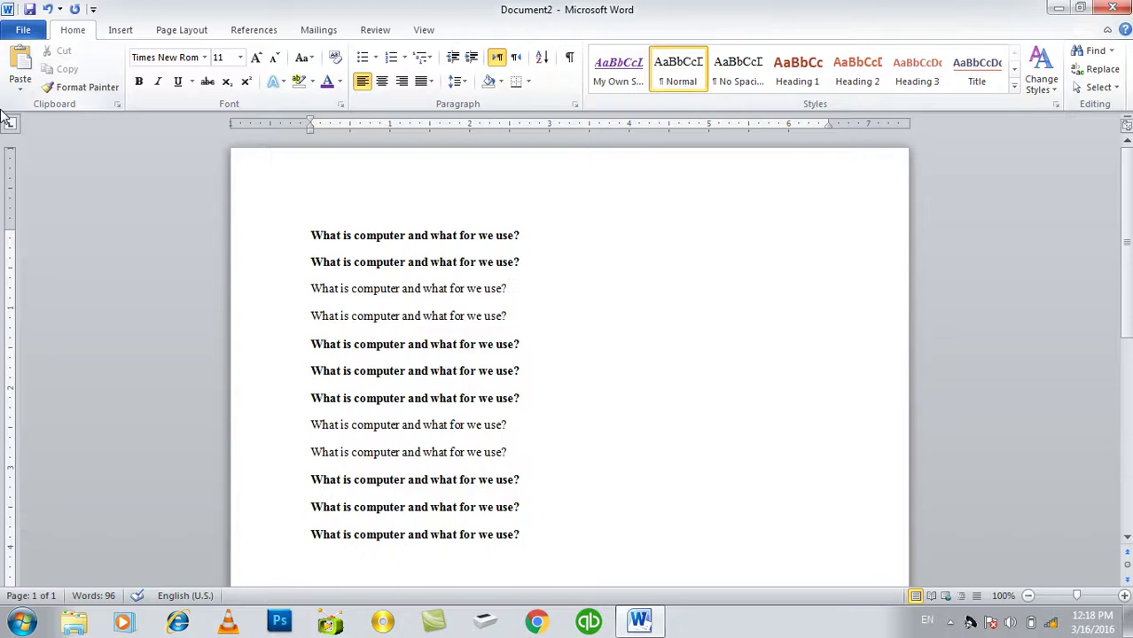
left_click(122, 32)
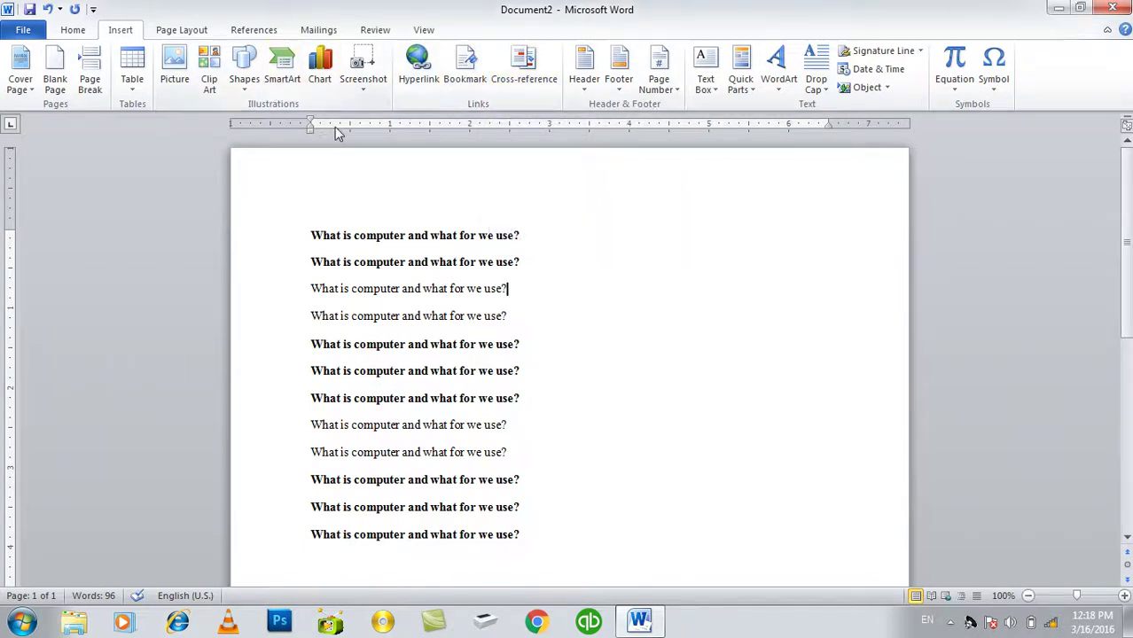
left_click(182, 31)
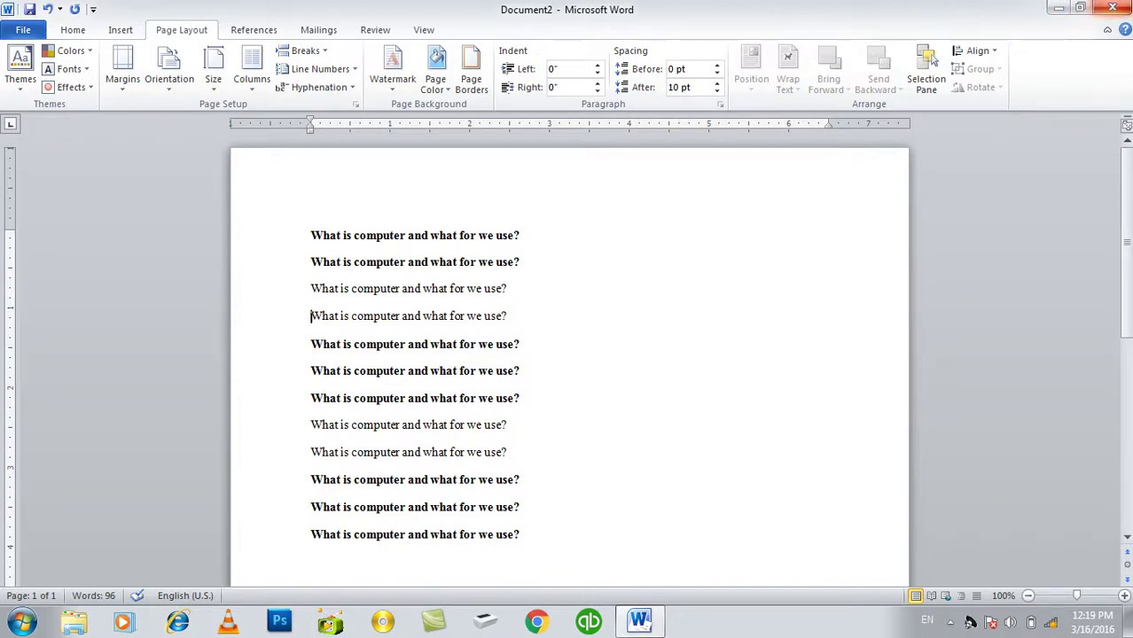
- Close the document without saving the changes
left_click(1113, 8)
left_click(566, 329)
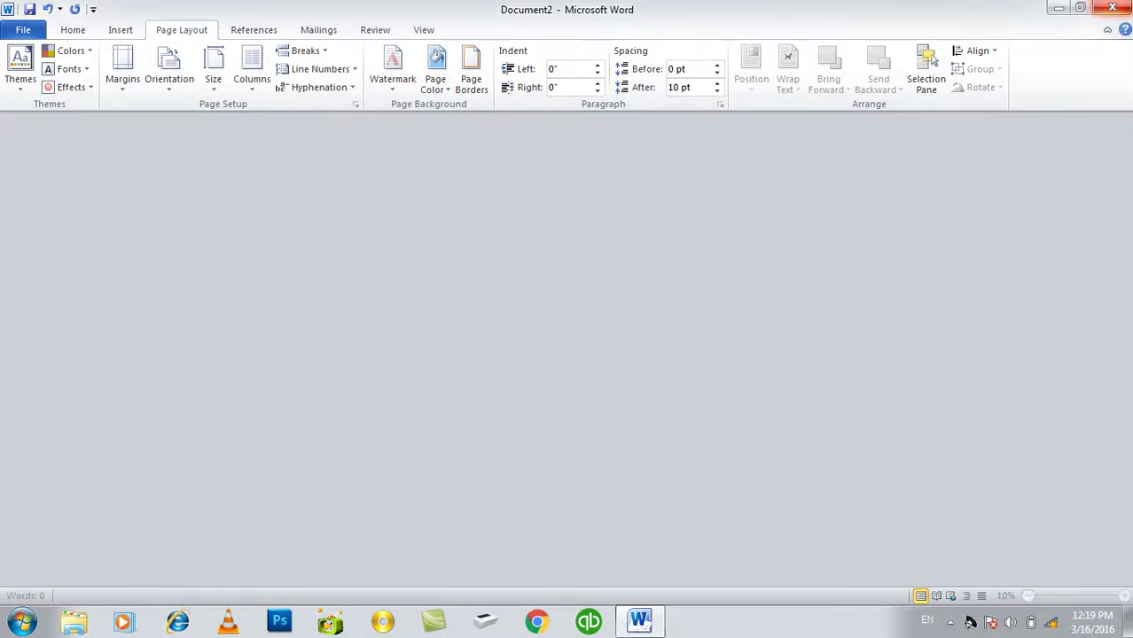